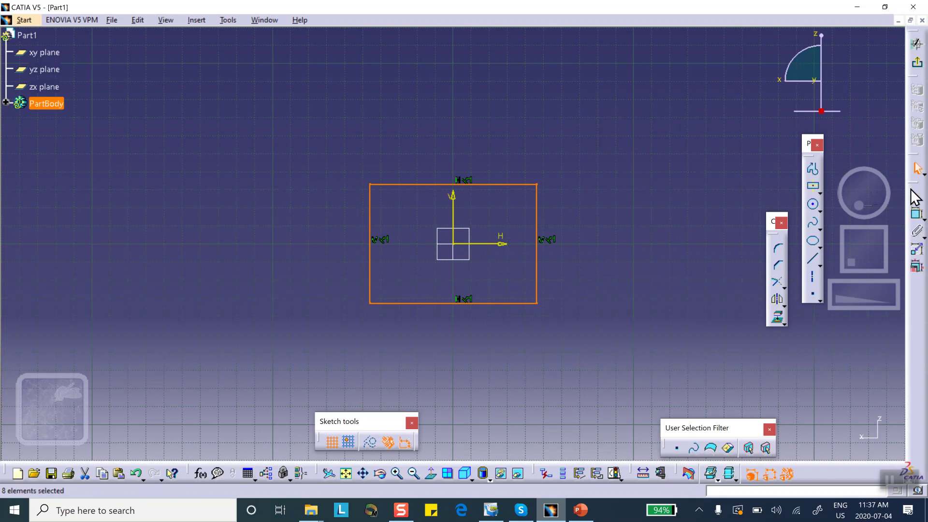
- Add dimensional constraints for the height and the width of the sketched rectangle
{"action": "left_click", "coordinate": [919, 221]}
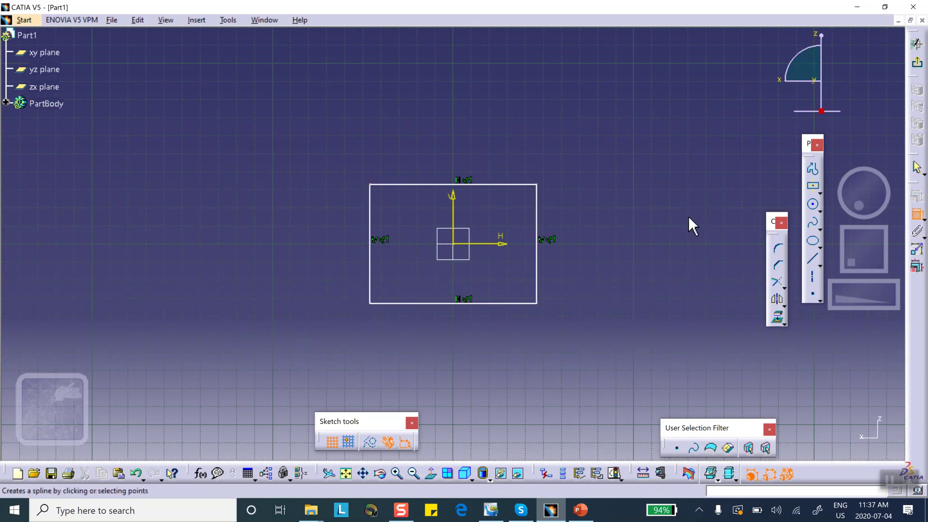
{"action": "left_click", "coordinate": [537, 224]}
{"action": "left_click", "coordinate": [573, 211]}
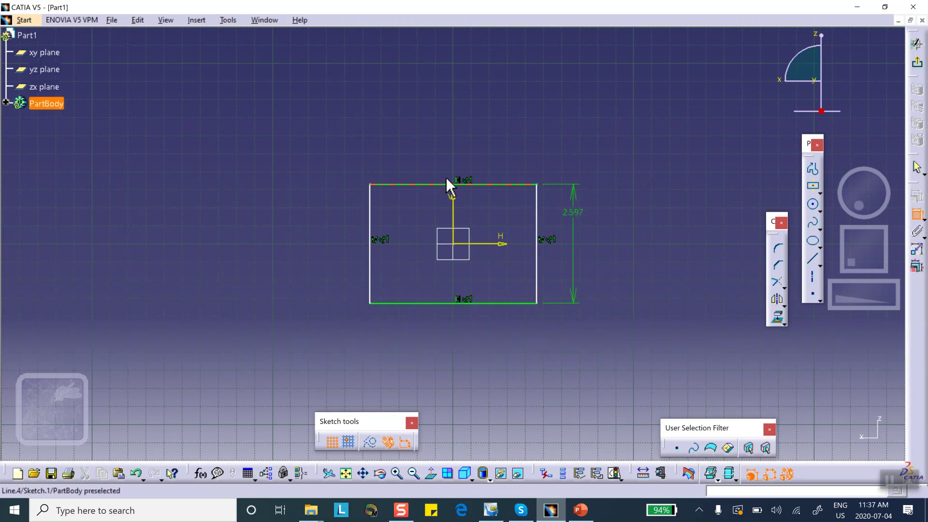
{"action": "left_click", "coordinate": [489, 185]}
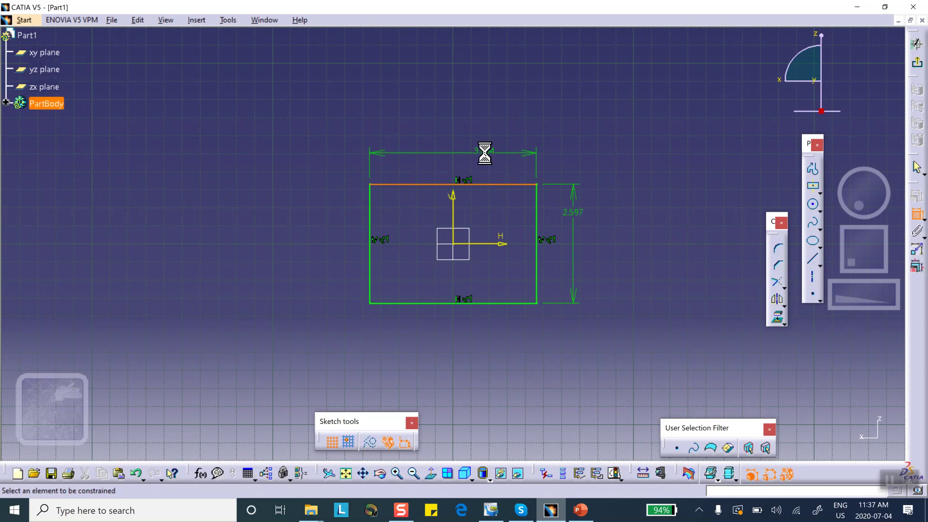
- Set both the width and the height of the rectangle to 1 in
{"action": "left_click", "coordinate": [484, 153]}
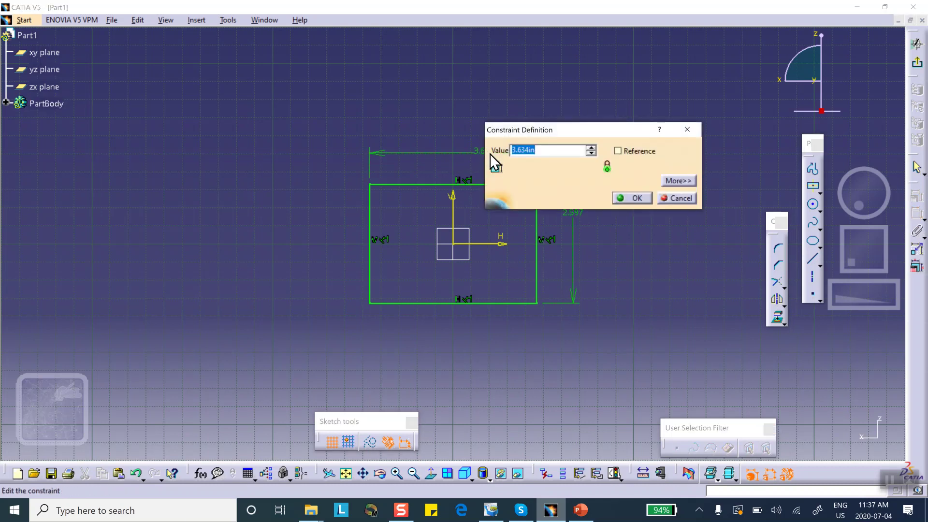
{"action": "left_click", "coordinate": [630, 198]}
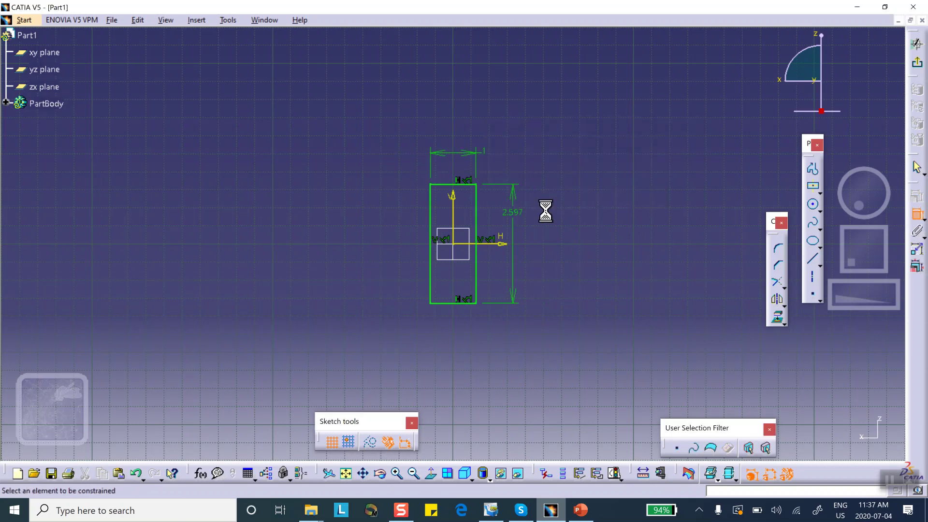
{"action": "double_click", "coordinate": [523, 213]}
{"action": "type", "text": "1"}
{"action": "left_click", "coordinate": [635, 198]}
- Exit the sketch and pad the square profile to a length of 5 in
{"action": "left_click", "coordinate": [917, 63]}
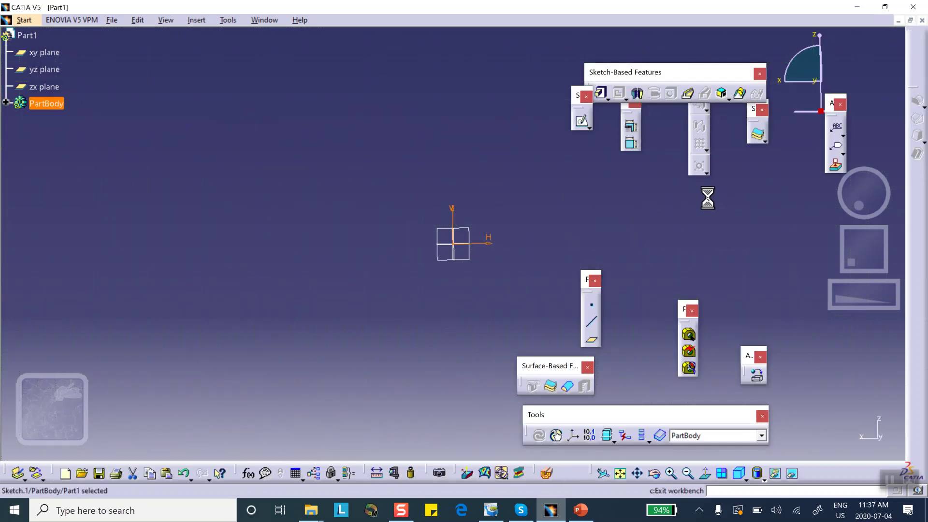
{"action": "left_click", "coordinate": [606, 96]}
{"action": "left_click", "coordinate": [623, 109]}
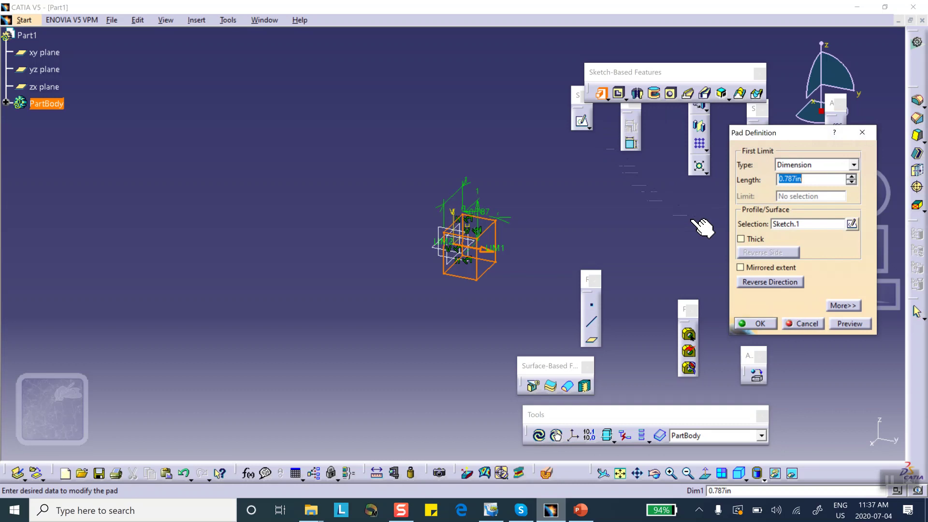
{"action": "type", "text": "5"}
{"action": "left_click", "coordinate": [760, 325]}
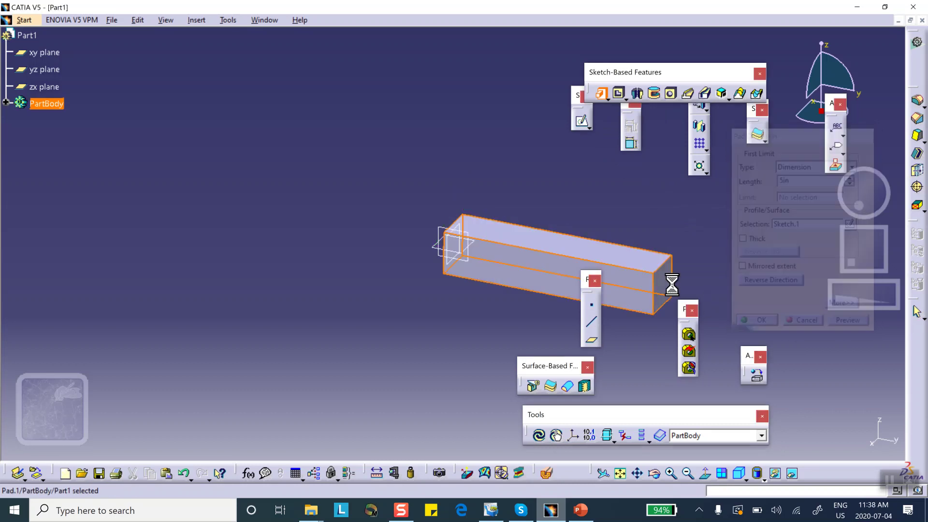
- Add a standard axis system at the part's origin, keeping the default axis directions
{"action": "middle_click_drag", "start_coordinate": [488, 178], "coordinate": [287, 130]}
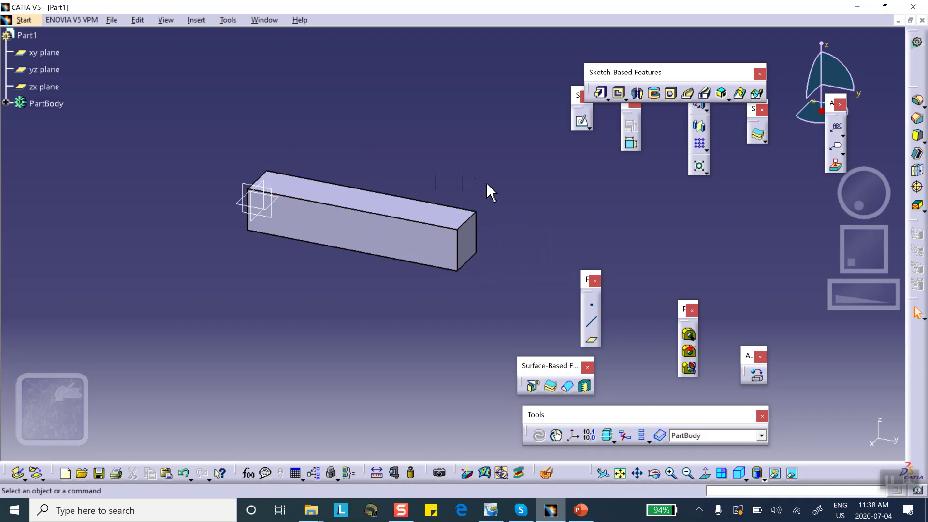
{"action": "left_click", "coordinate": [573, 435]}
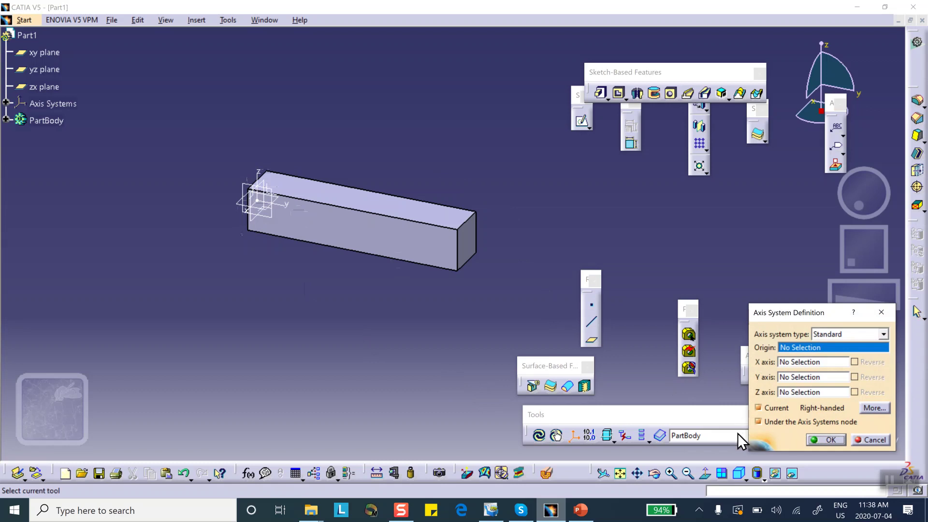
{"action": "left_click", "coordinate": [829, 435]}
- Hide the xy, yz and zx reference planes of the part
{"action": "middle_click_drag", "start_coordinate": [348, 308], "coordinate": [342, 278]}
{"action": "left_click", "coordinate": [347, 307]}
{"action": "middle_click_drag", "start_coordinate": [319, 292], "coordinate": [326, 291]}
{"action": "right_click", "coordinate": [39, 54]}
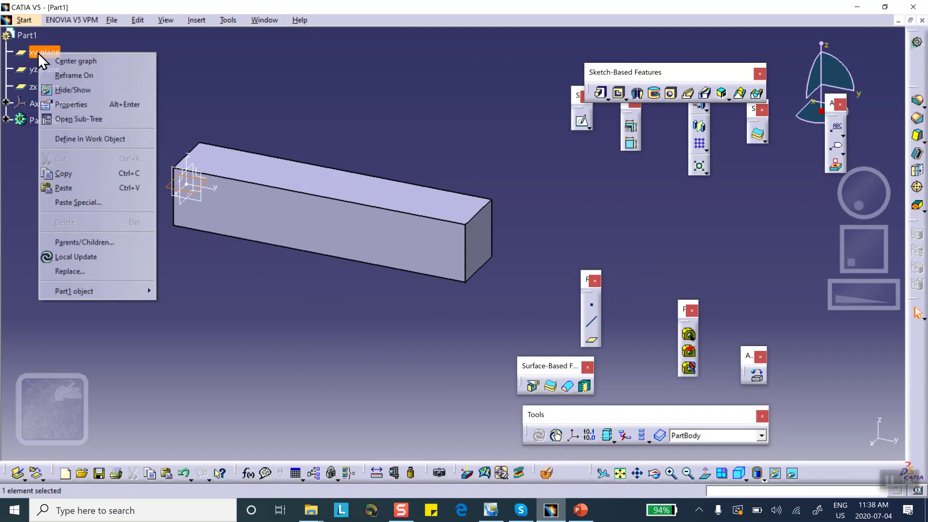
{"action": "left_click", "coordinate": [72, 90]}
{"action": "right_click", "coordinate": [53, 69]}
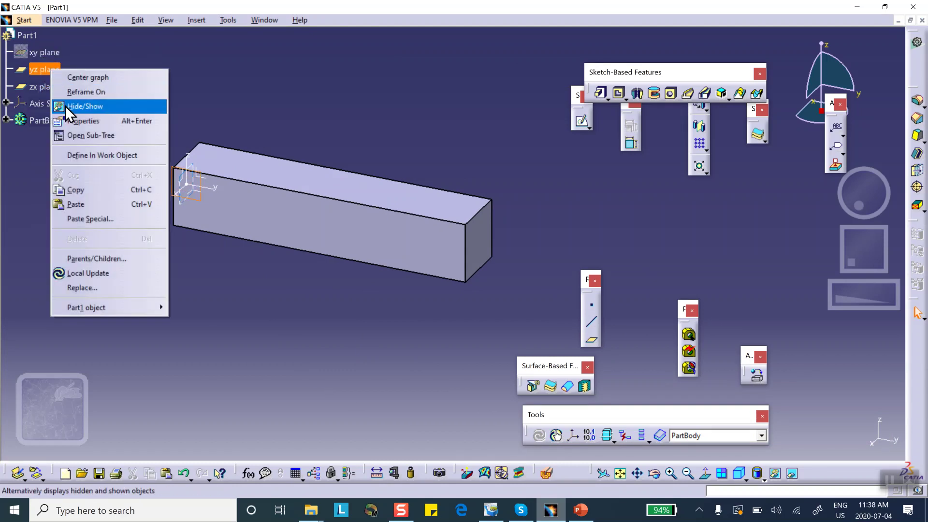
{"action": "left_click", "coordinate": [70, 107]}
{"action": "right_click", "coordinate": [52, 87]}
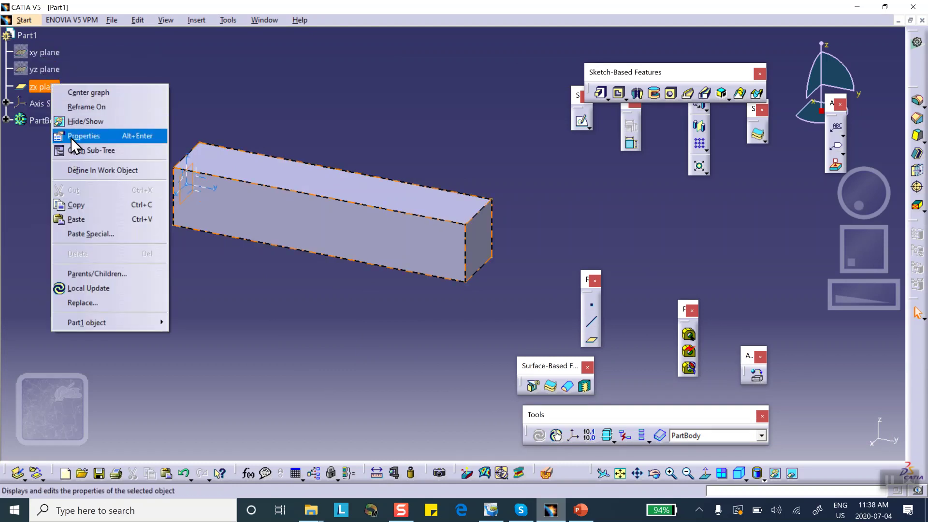
{"action": "left_click", "coordinate": [80, 122]}
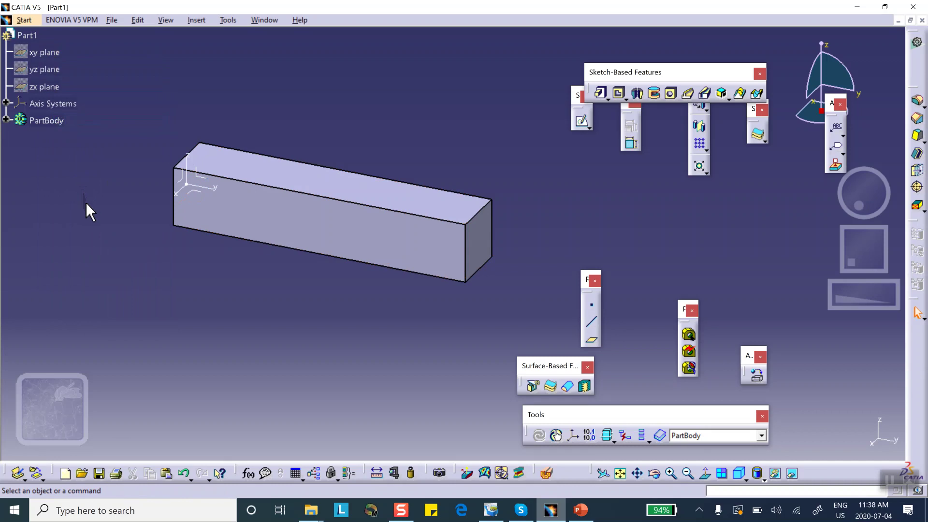
- Apply the Steel material from the metal materials of the default catalog to Part1
{"action": "middle_click_drag", "start_coordinate": [216, 265], "coordinate": [235, 228]}
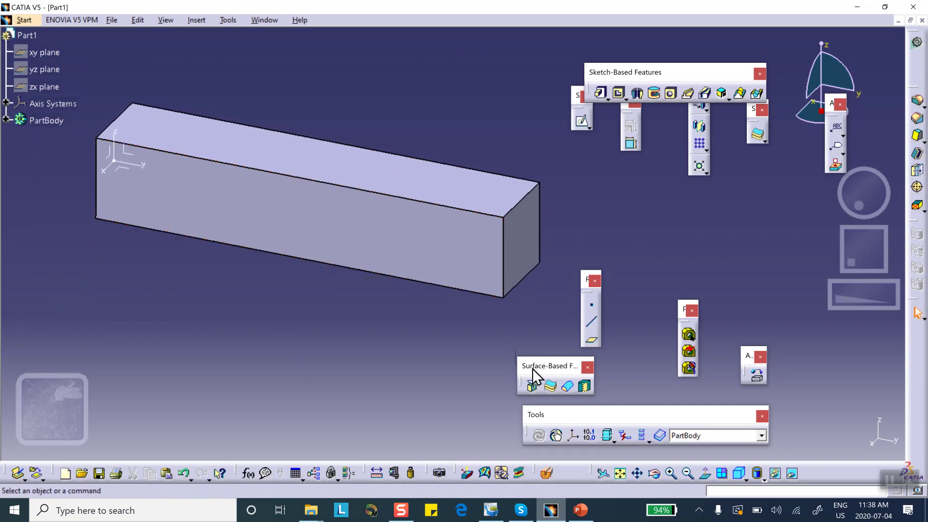
{"action": "left_click_drag", "start_coordinate": [541, 368], "coordinate": [684, 290]}
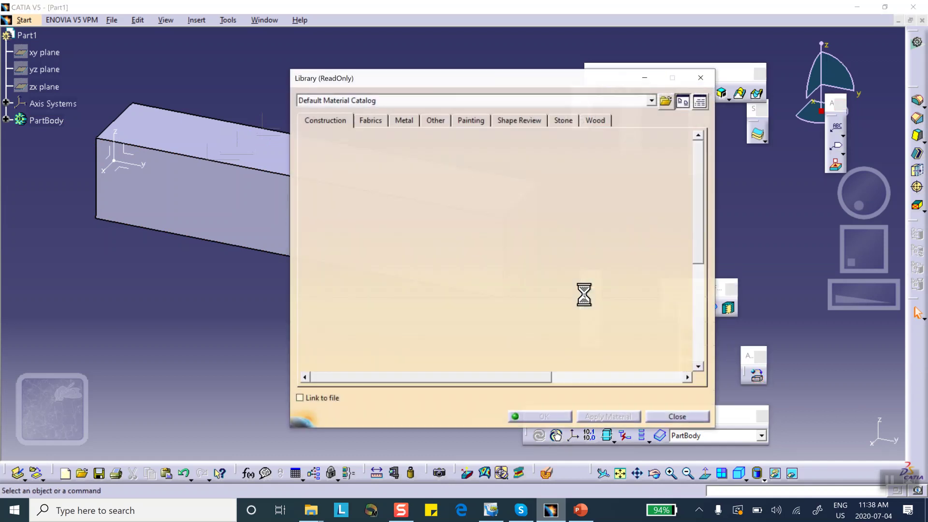
{"action": "left_click", "coordinate": [515, 199]}
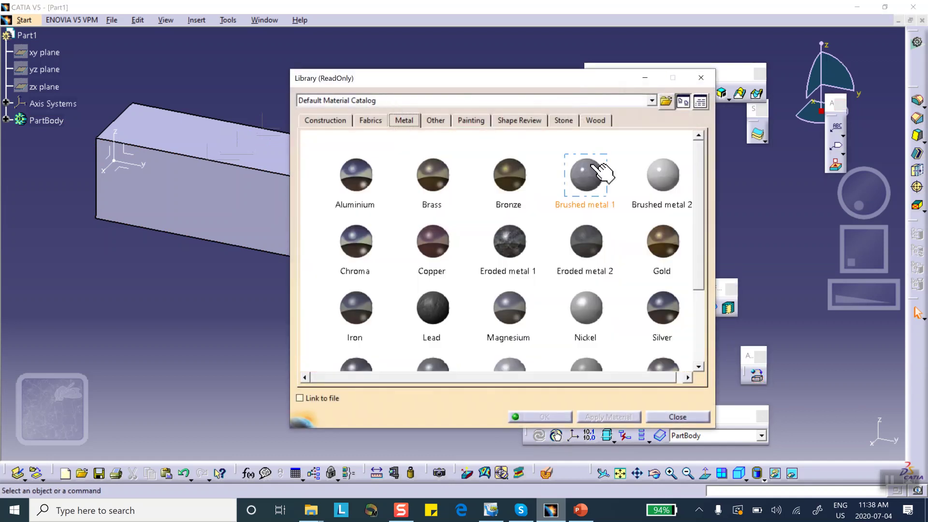
{"action": "left_click_drag", "start_coordinate": [701, 178], "coordinate": [705, 269]}
{"action": "left_click", "coordinate": [529, 283]}
{"action": "left_click", "coordinate": [357, 250]}
{"action": "left_click", "coordinate": [30, 36]}
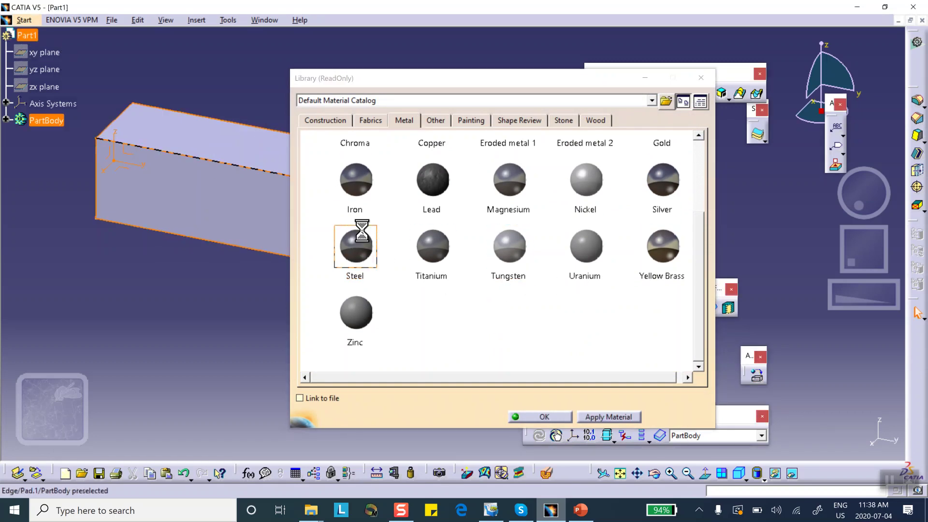
{"action": "left_click", "coordinate": [554, 416]}
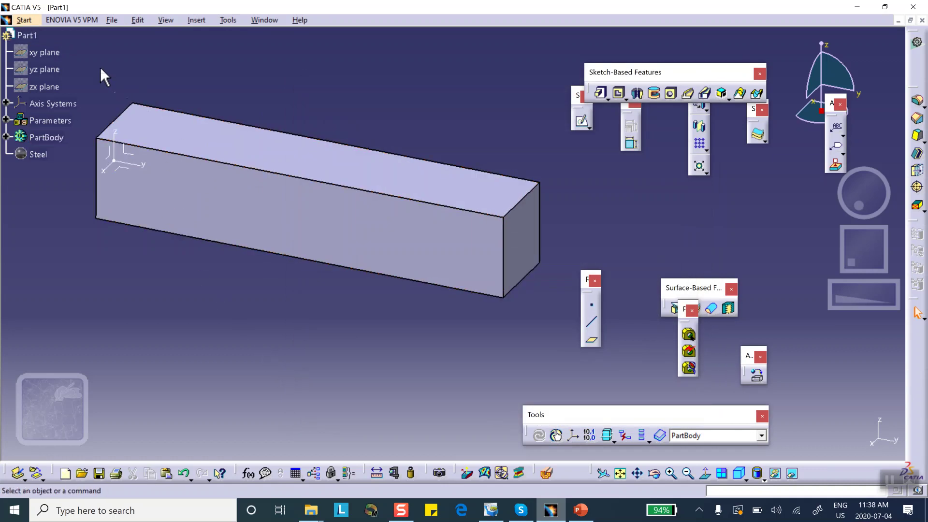
- Switch the part to the Generative Structural Analysis workbench and create a Static Analysis case
{"action": "left_click", "coordinate": [20, 20]}
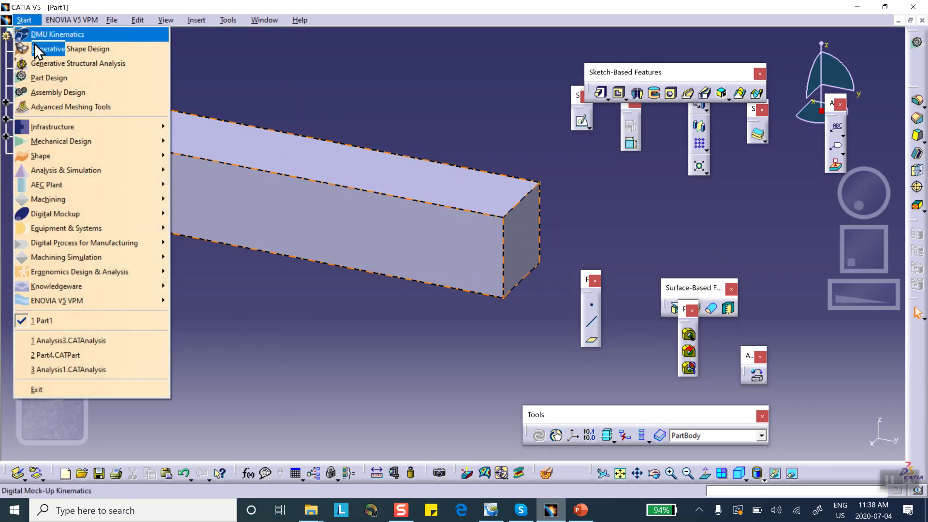
{"action": "mouse_move", "coordinate": [49, 170]}
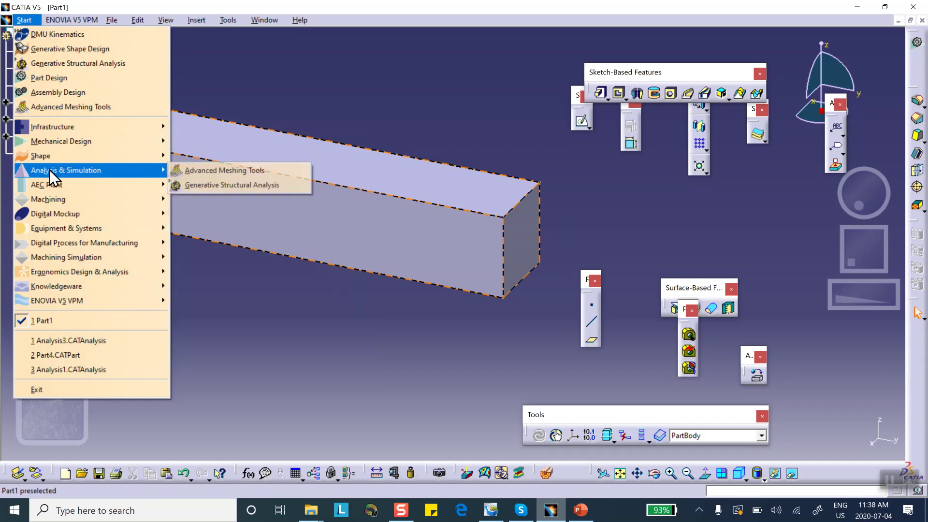
{"action": "left_click", "coordinate": [213, 183]}
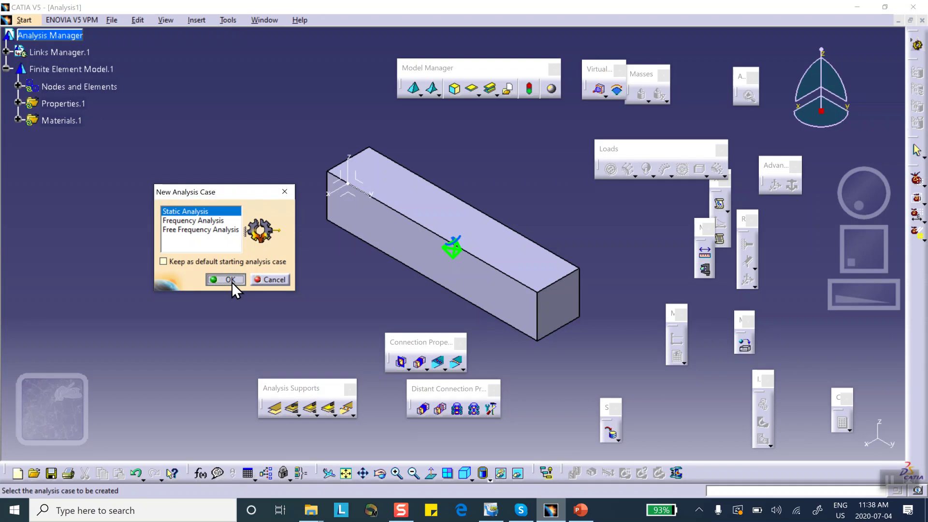
{"action": "left_click", "coordinate": [231, 281]}
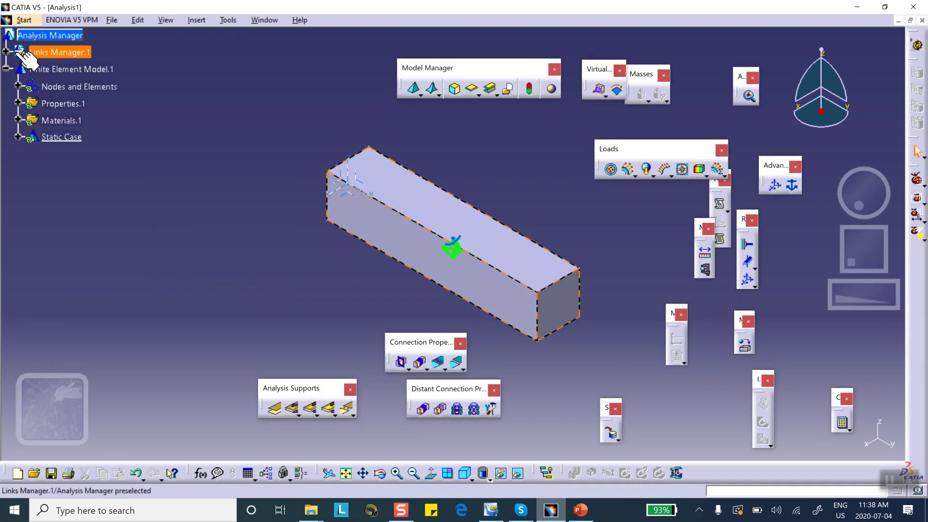
- Check the global size, sag and element type of the bar's OCTREE tetrahedron mesh without changing them
{"action": "left_click", "coordinate": [20, 88]}
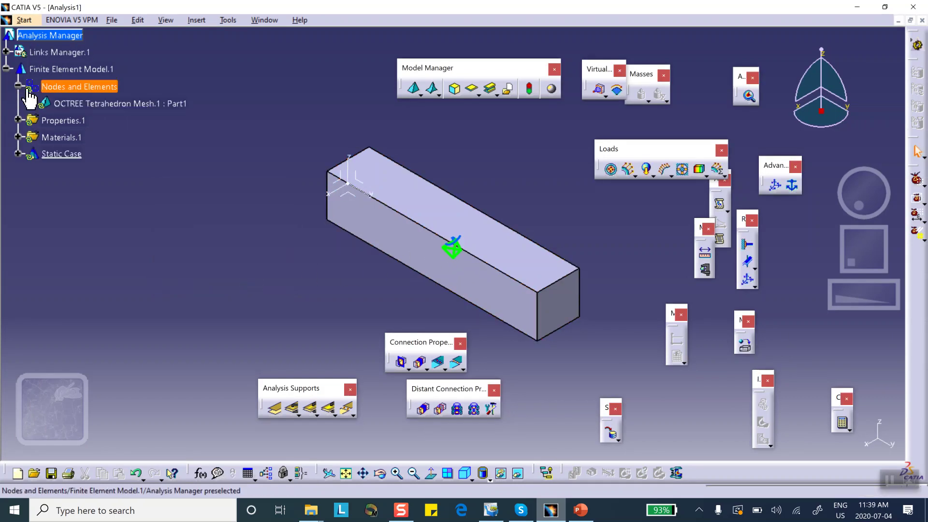
{"action": "double_click", "coordinate": [88, 103]}
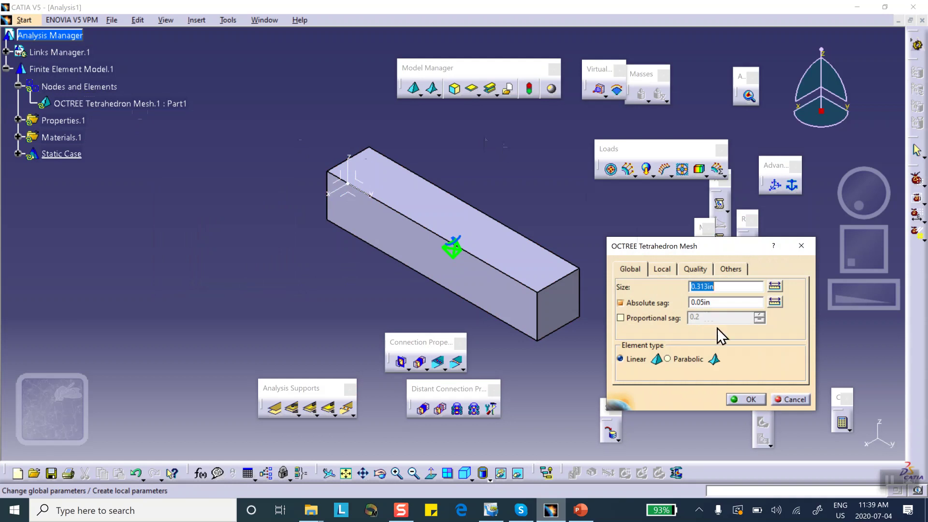
{"action": "left_click", "coordinate": [791, 399]}
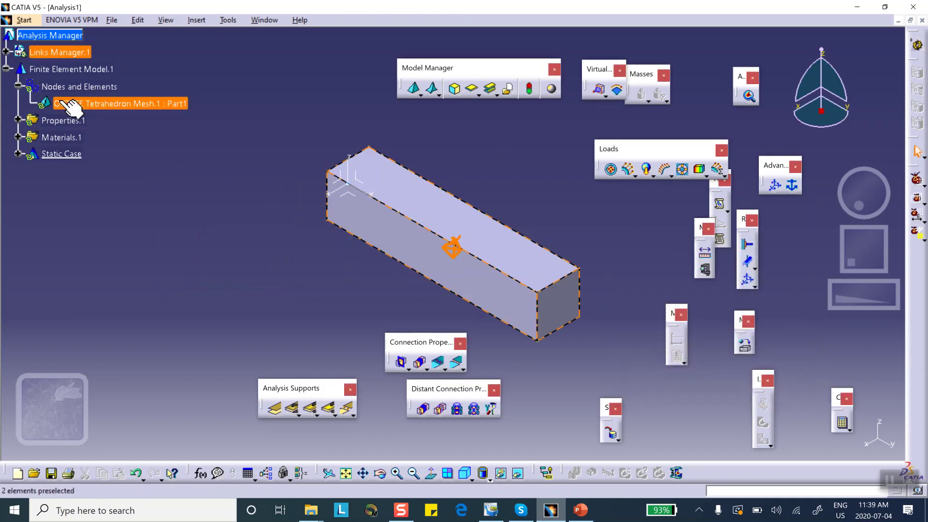
- Generate a mesh visualization for Nodes and Elements, accepting the mesh update
{"action": "right_click", "coordinate": [57, 87]}
{"action": "left_click", "coordinate": [114, 265]}
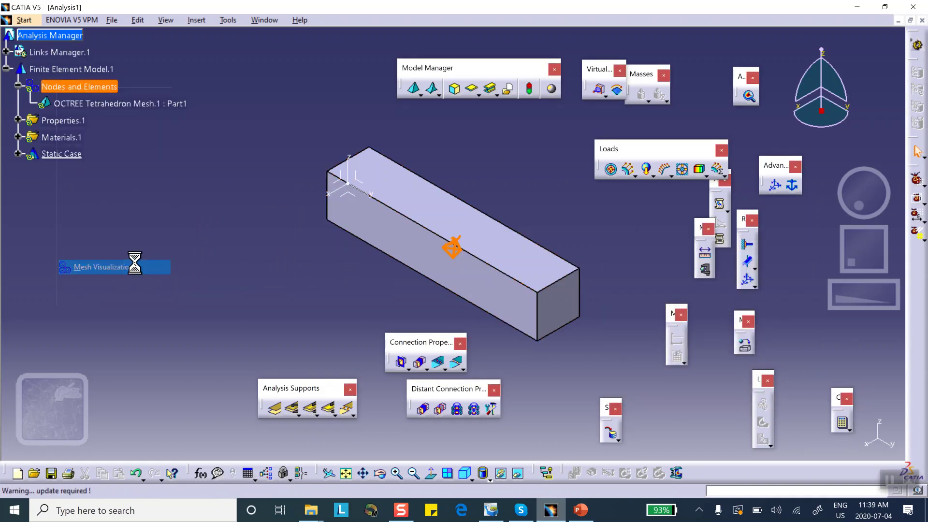
{"action": "left_click", "coordinate": [461, 281]}
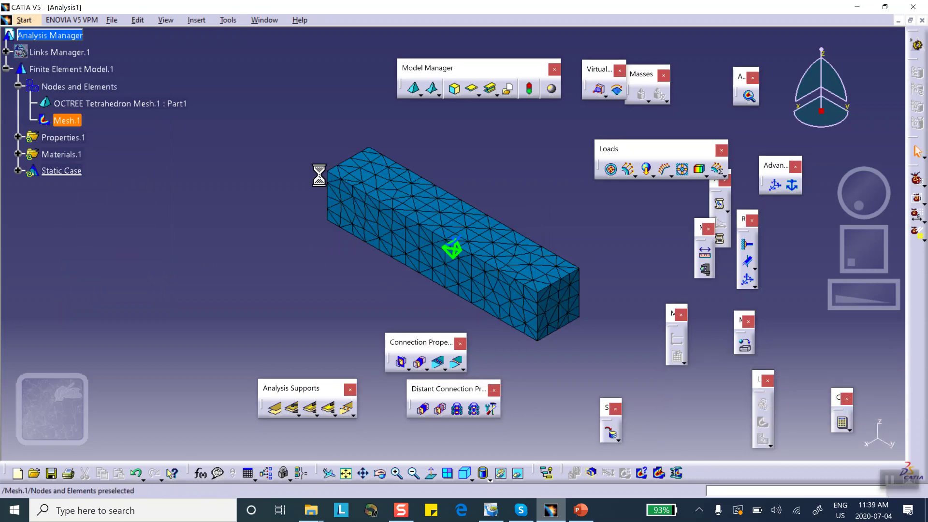
- Set the global size of the OCTREE tetrahedron mesh to 2 in, keeping linear elements
{"action": "double_click", "coordinate": [120, 105]}
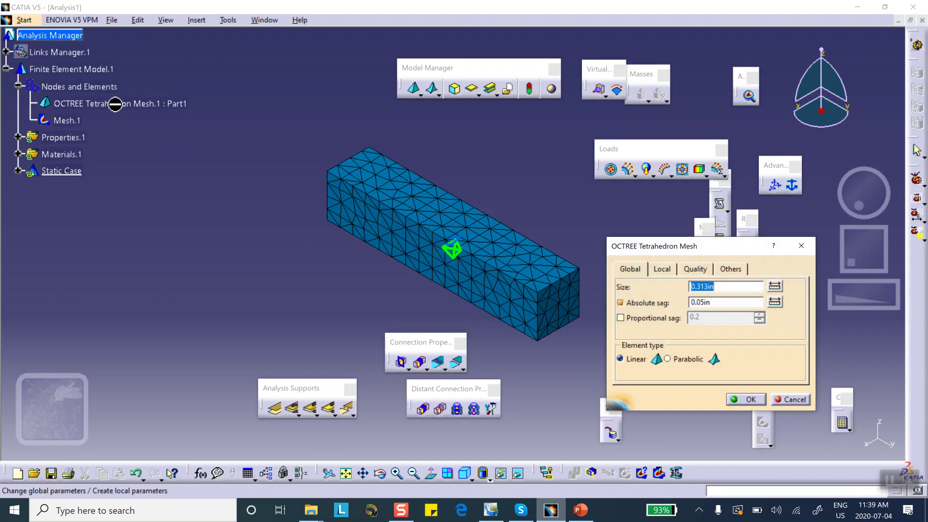
{"action": "type", "text": "2"}
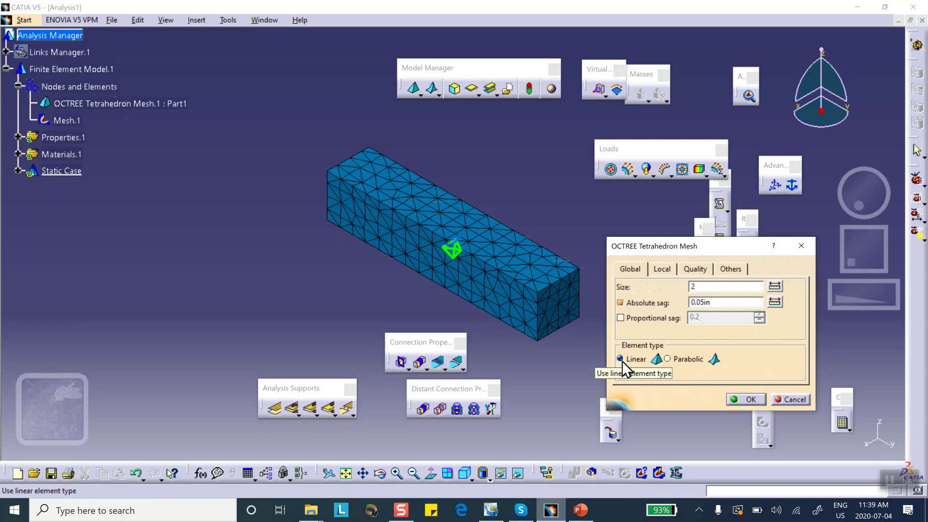
{"action": "left_click", "coordinate": [744, 399]}
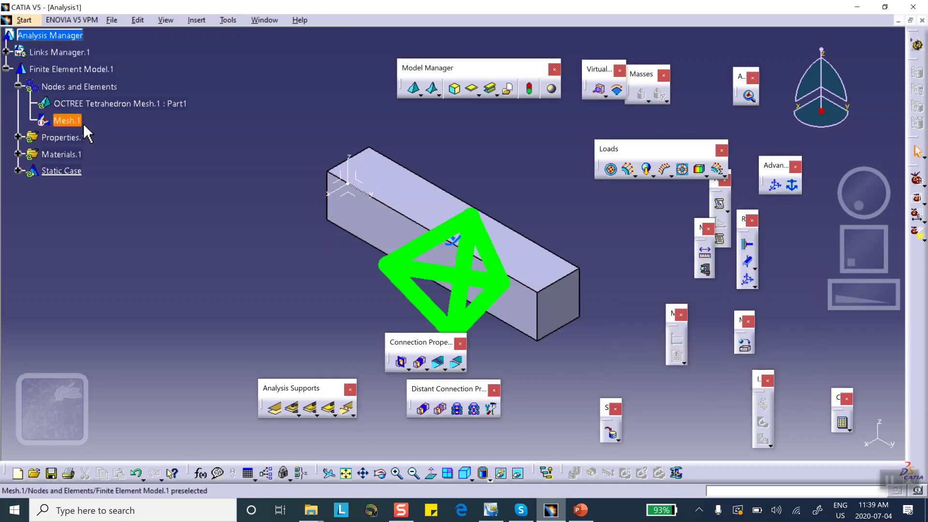
- Update the mesh visualization of Nodes and Elements and hide the OCTREE tetrahedron mesh symbol on the bar
{"action": "right_click", "coordinate": [77, 87]}
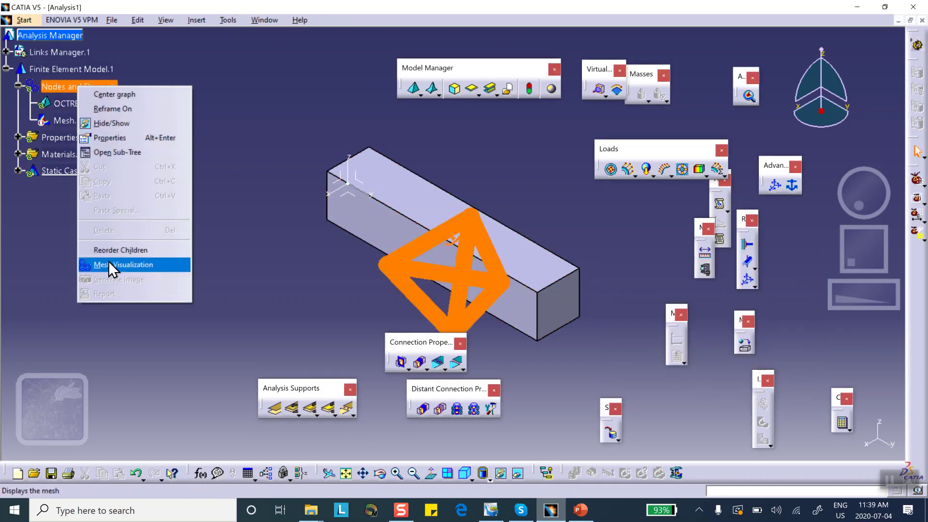
{"action": "left_click", "coordinate": [109, 264]}
{"action": "left_click", "coordinate": [457, 280]}
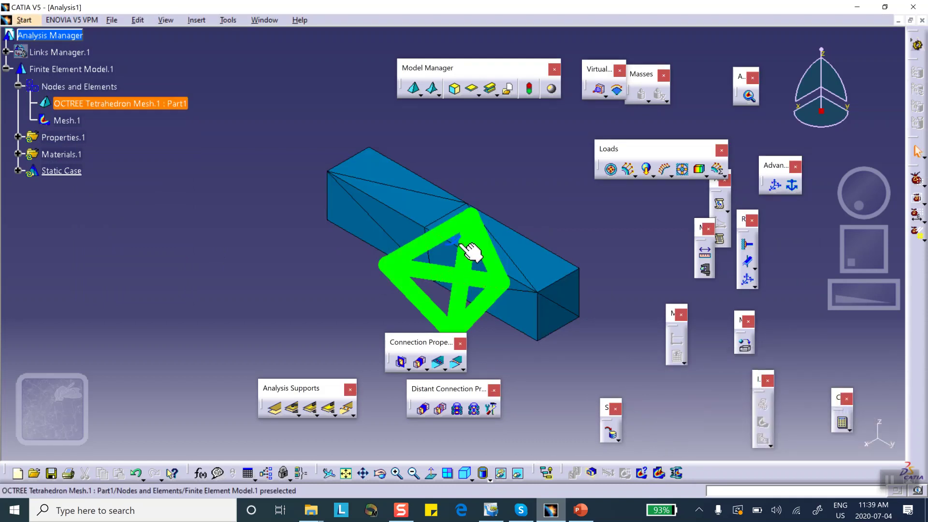
{"action": "right_click", "coordinate": [141, 103]}
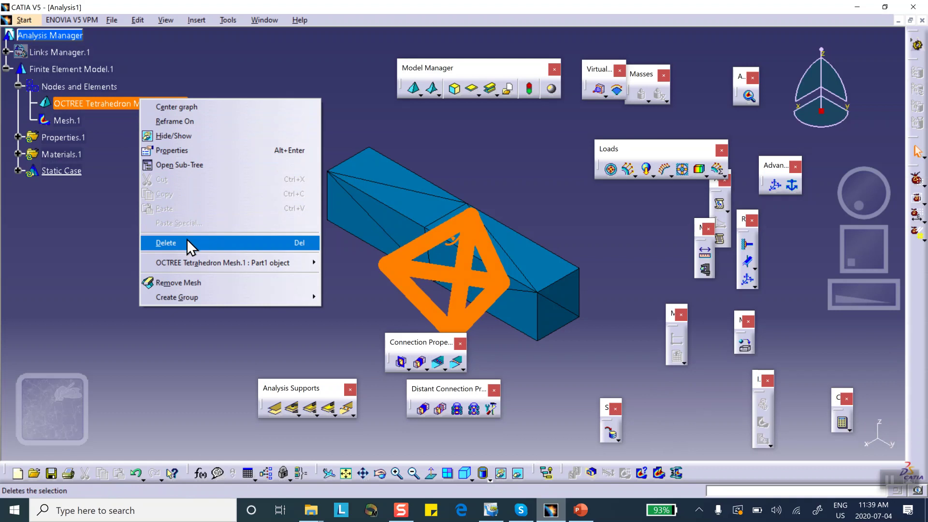
{"action": "left_click", "coordinate": [177, 137]}
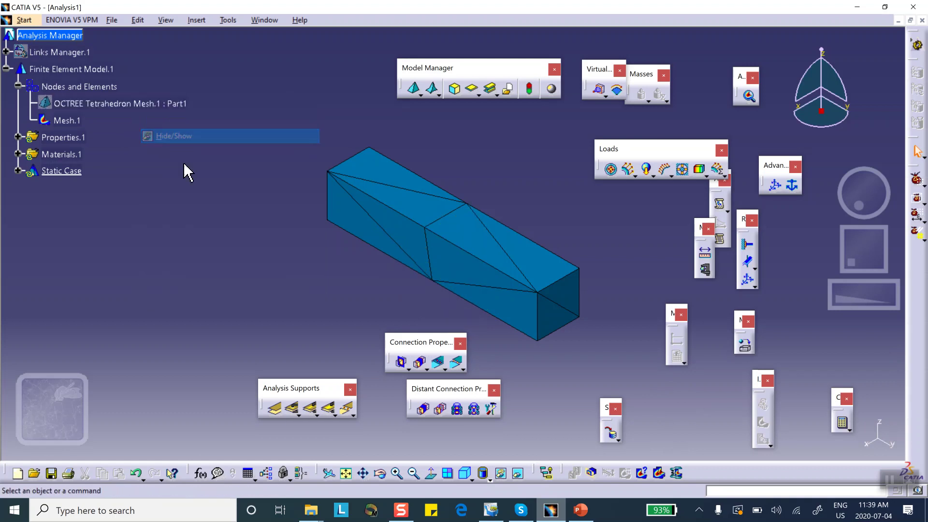
- Deactivate the bar's mesh visualization and clamp the end face at the origin
{"action": "right_click", "coordinate": [67, 121]}
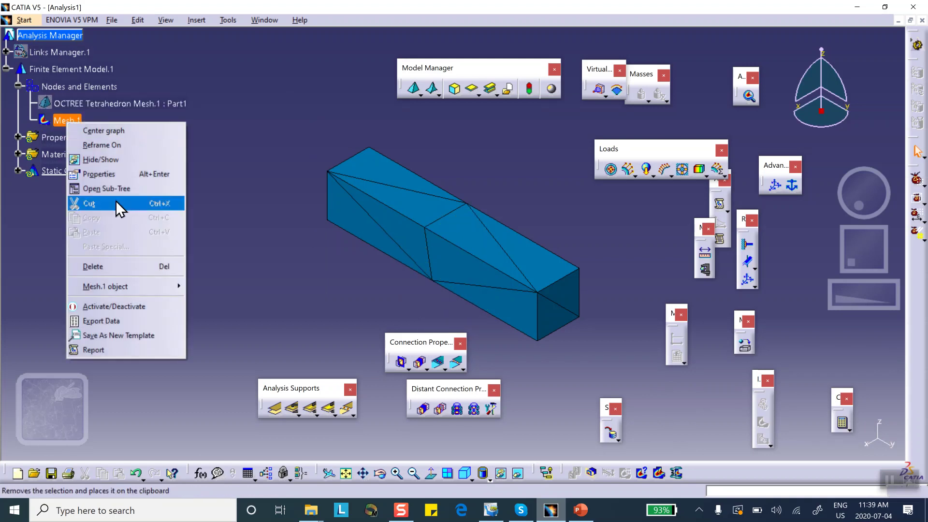
{"action": "left_click", "coordinate": [121, 306]}
{"action": "middle_click_drag", "start_coordinate": [239, 227], "coordinate": [428, 239]}
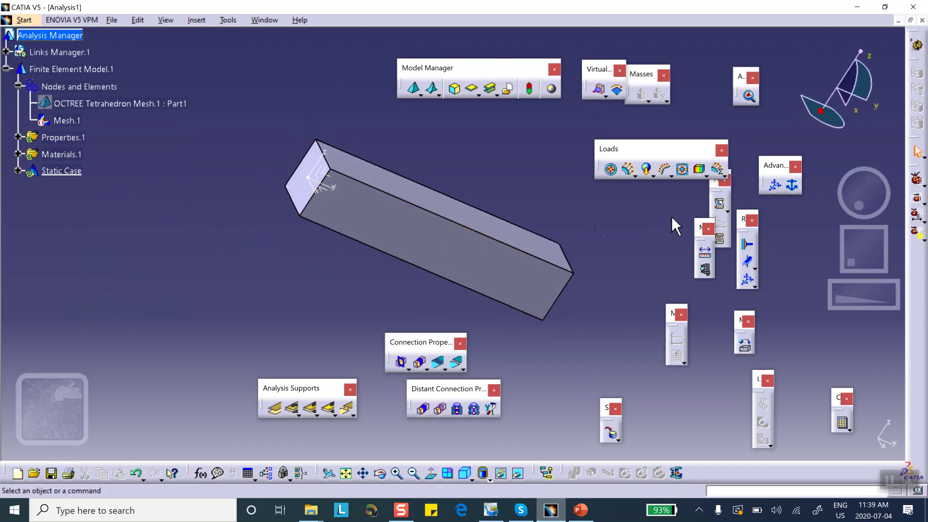
{"action": "left_click", "coordinate": [749, 245]}
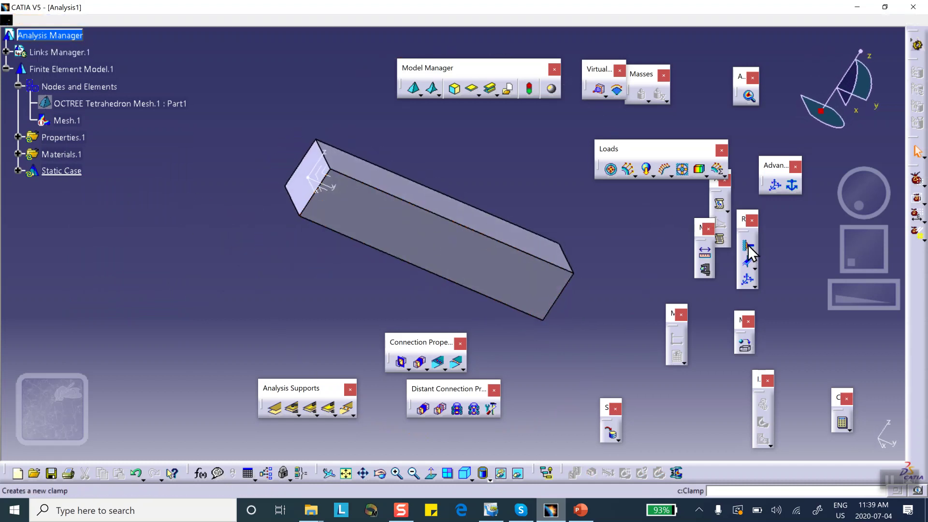
{"action": "left_click", "coordinate": [312, 186]}
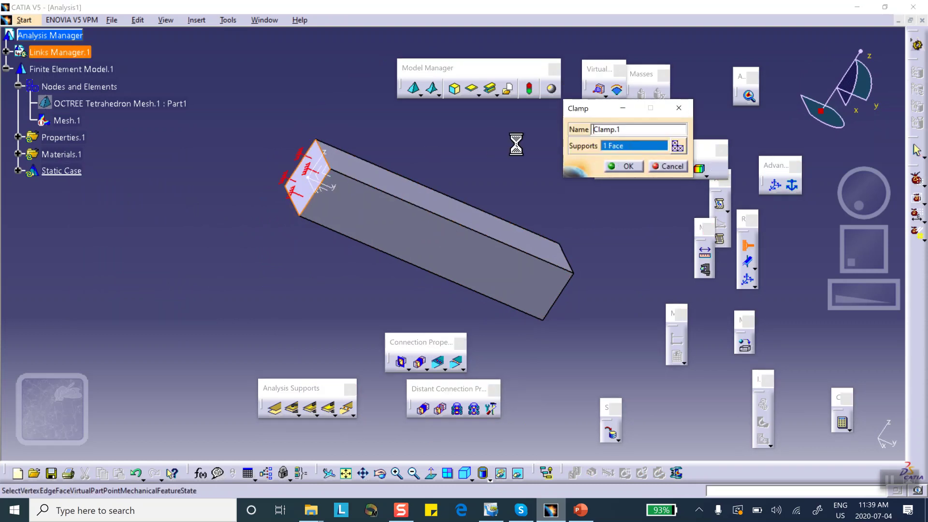
{"action": "left_click", "coordinate": [626, 168]}
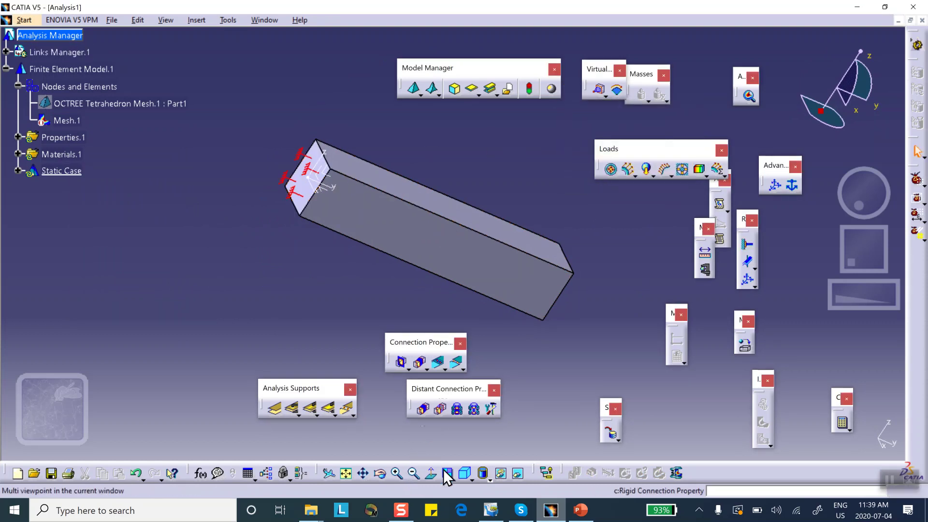
- Apply a distributed force of -100 lbf in the global Z direction to the bar's free end face
{"action": "left_click", "coordinate": [464, 474]}
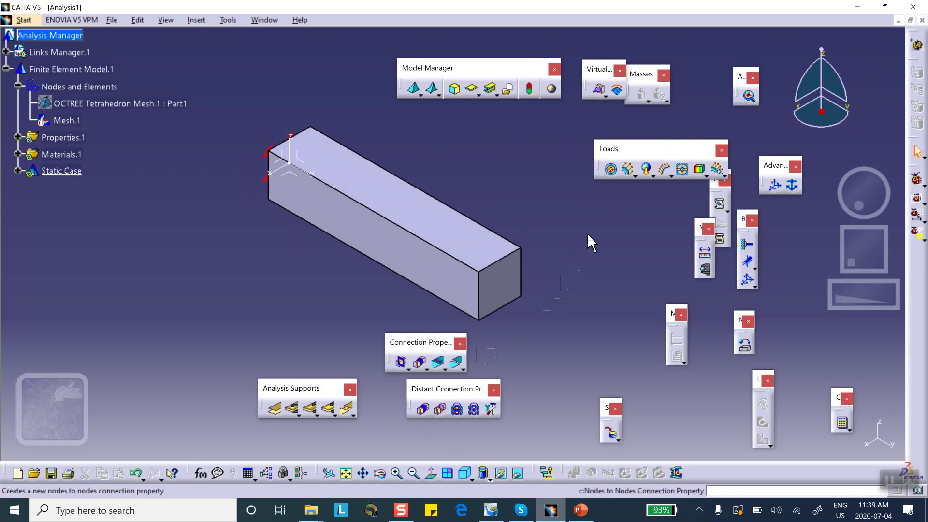
{"action": "left_click", "coordinate": [629, 171]}
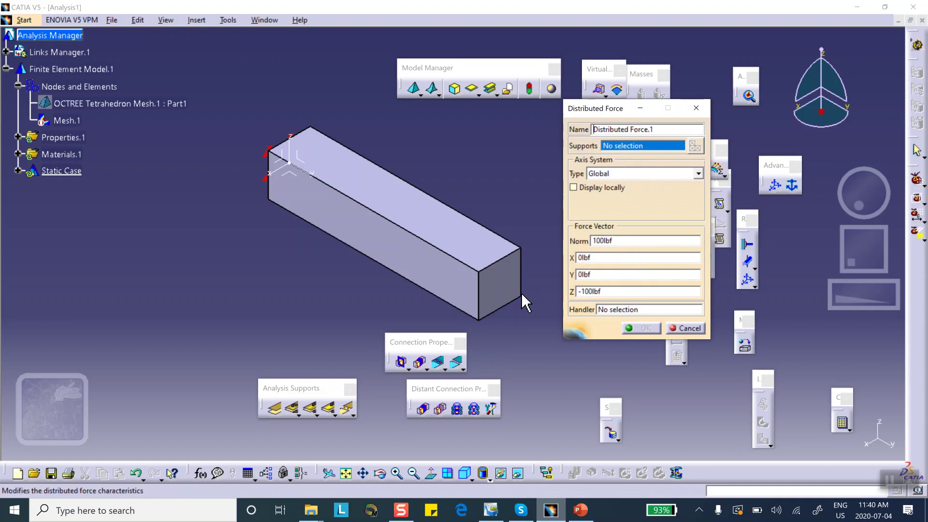
{"action": "left_click", "coordinate": [501, 288]}
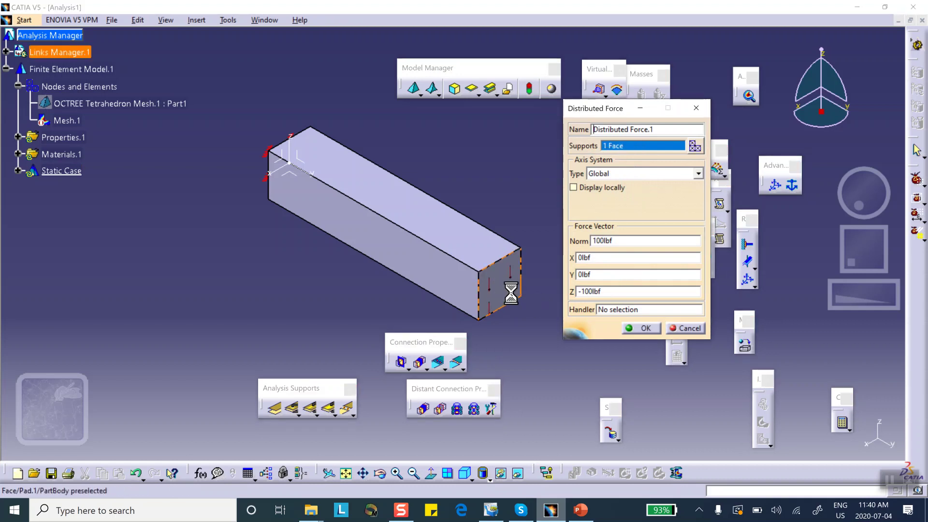
{"action": "left_click", "coordinate": [642, 328]}
{"action": "middle_click_drag", "start_coordinate": [561, 237], "coordinate": [525, 197]}
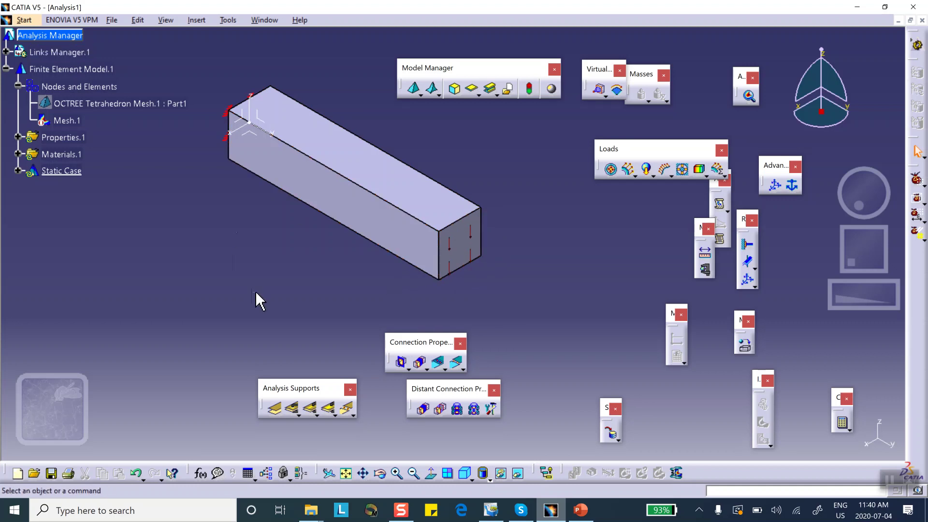
- Switch to PowerPoint to review the slide on the four nodal forces of 25 lbf, and return to CATIA
{"action": "left_click", "coordinate": [581, 510]}
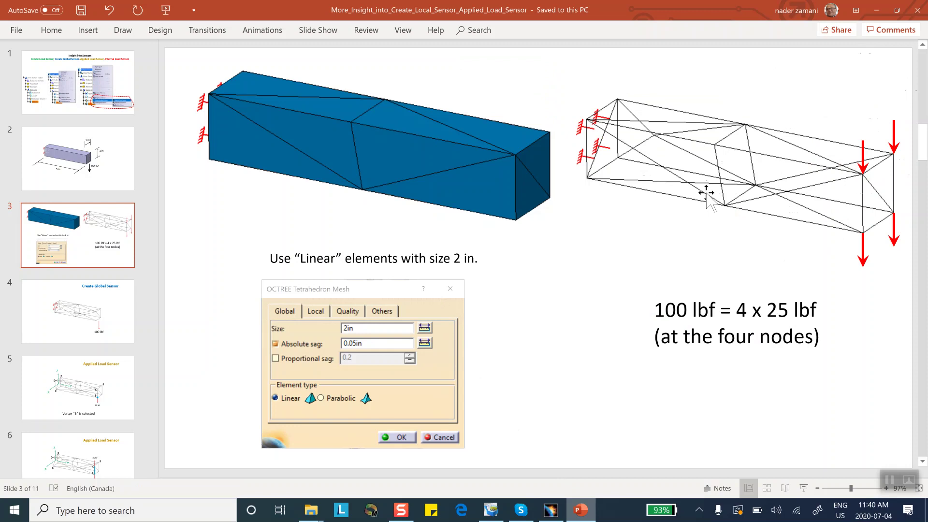
{"action": "left_click", "coordinate": [875, 10]}
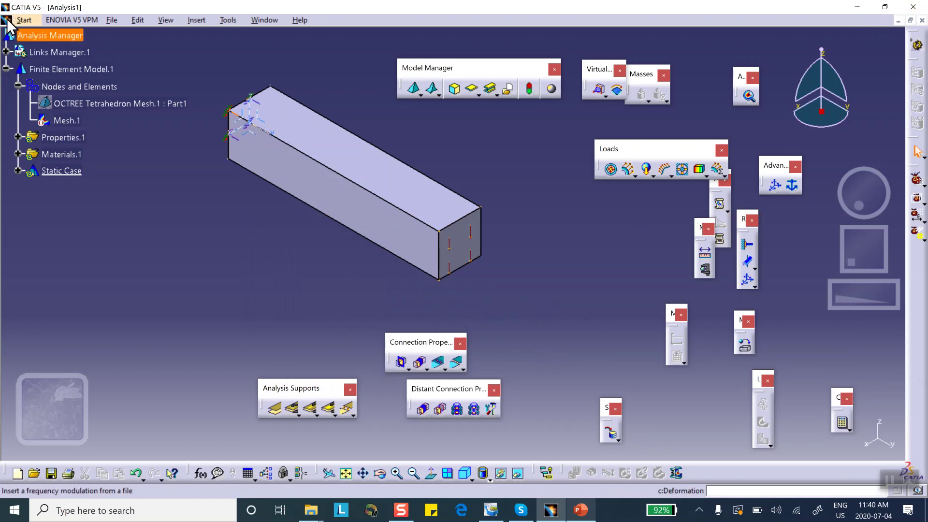
- Use Save Management to save the analysis as Analysis1 in a new Desktop folder named July_4_2020
{"action": "left_click", "coordinate": [108, 20]}
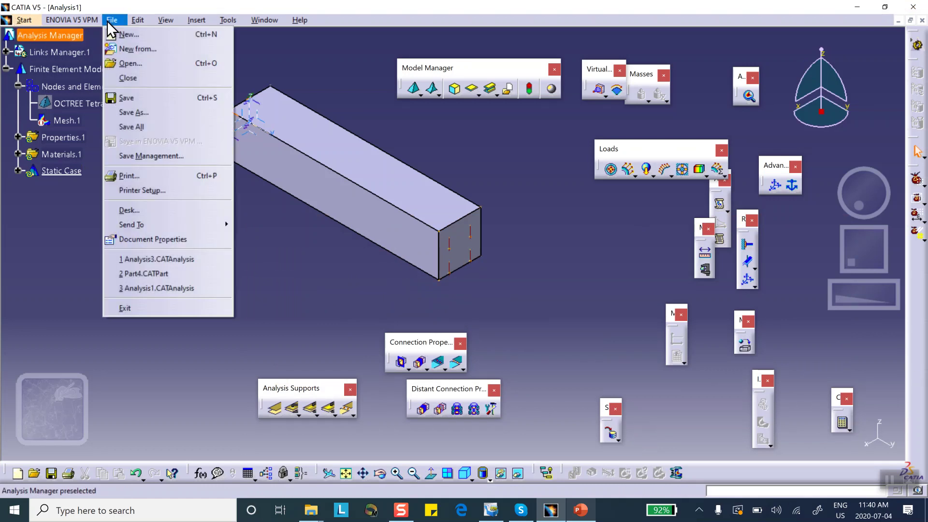
{"action": "left_click", "coordinate": [152, 155]}
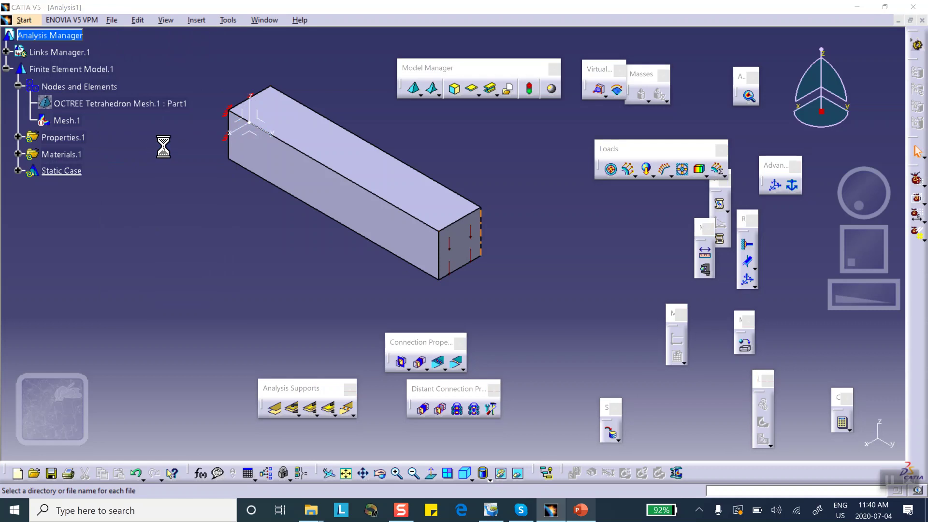
{"action": "left_click", "coordinate": [749, 118]}
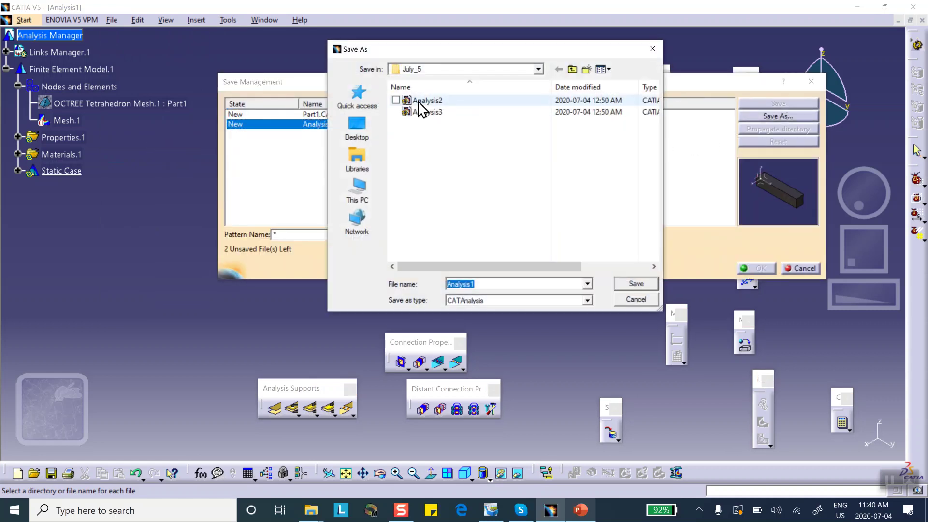
{"action": "left_click", "coordinate": [357, 128]}
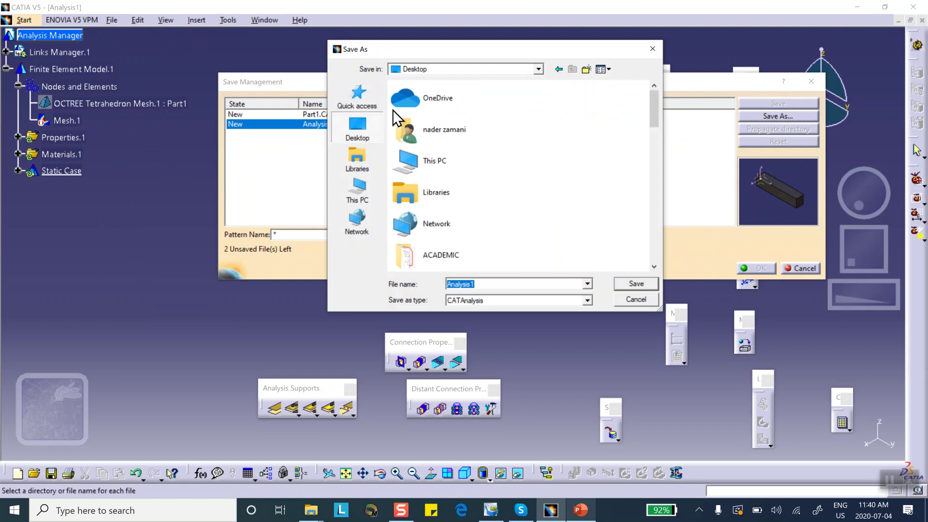
{"action": "left_click", "coordinate": [586, 72]}
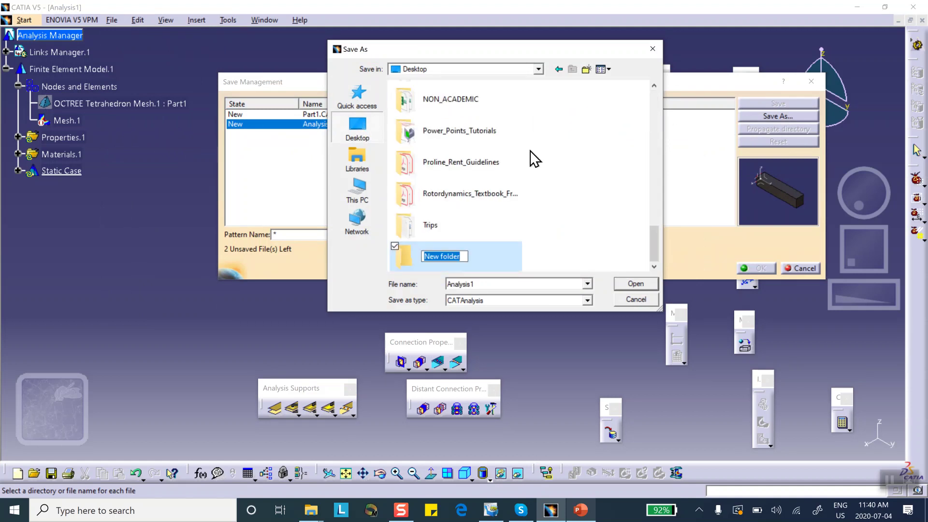
{"action": "type", "text": "July_4_2020"}
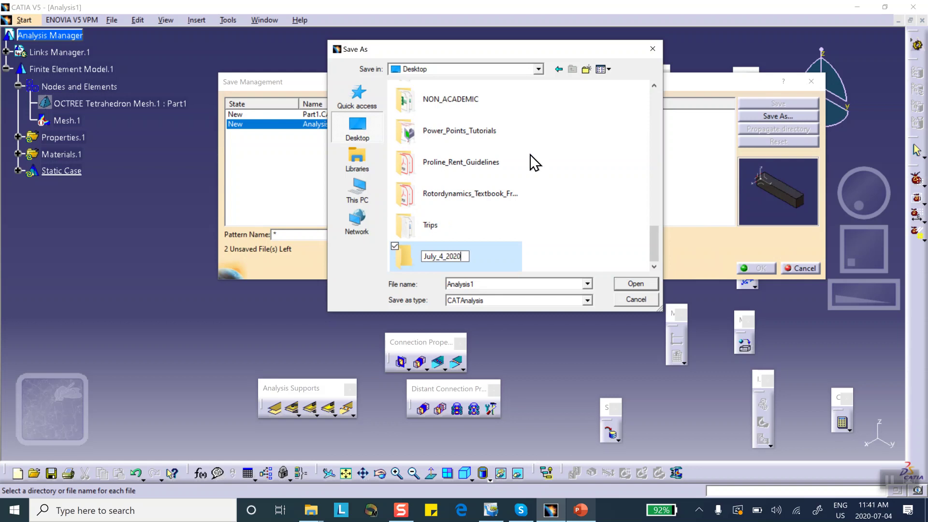
{"action": "left_click", "coordinate": [634, 284]}
{"action": "left_click", "coordinate": [633, 283]}
{"action": "left_click", "coordinate": [635, 284]}
{"action": "left_click", "coordinate": [754, 268]}
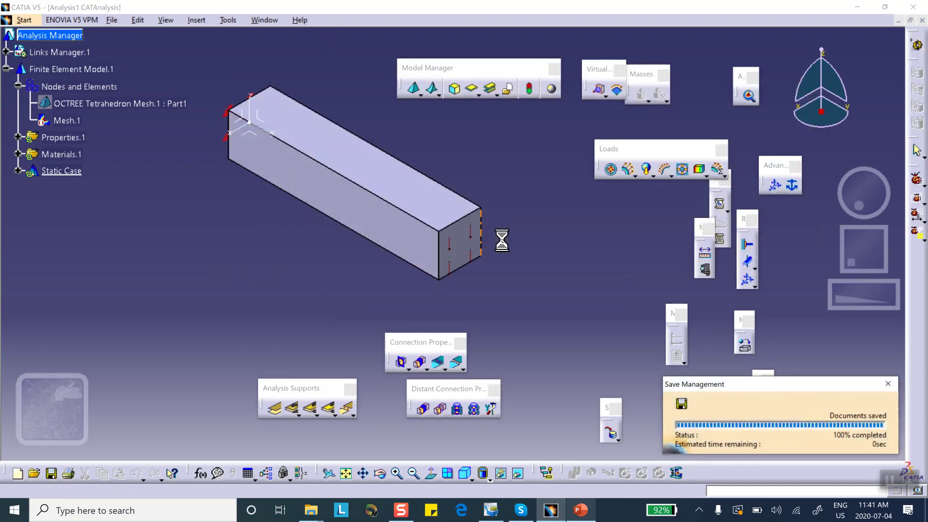
- Run the total computation of the static case, accepting the resource estimate
{"action": "left_click", "coordinate": [841, 420]}
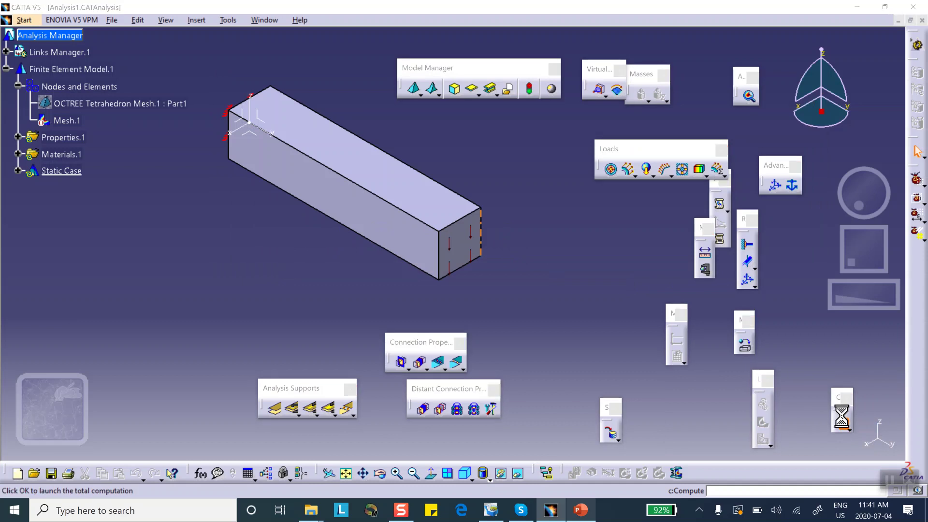
{"action": "left_click", "coordinate": [687, 318]}
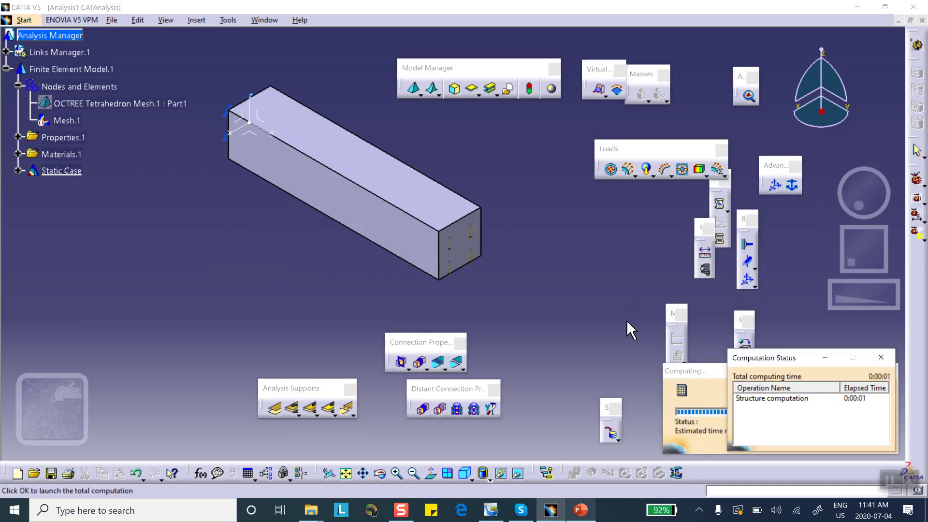
{"action": "left_click", "coordinate": [657, 282]}
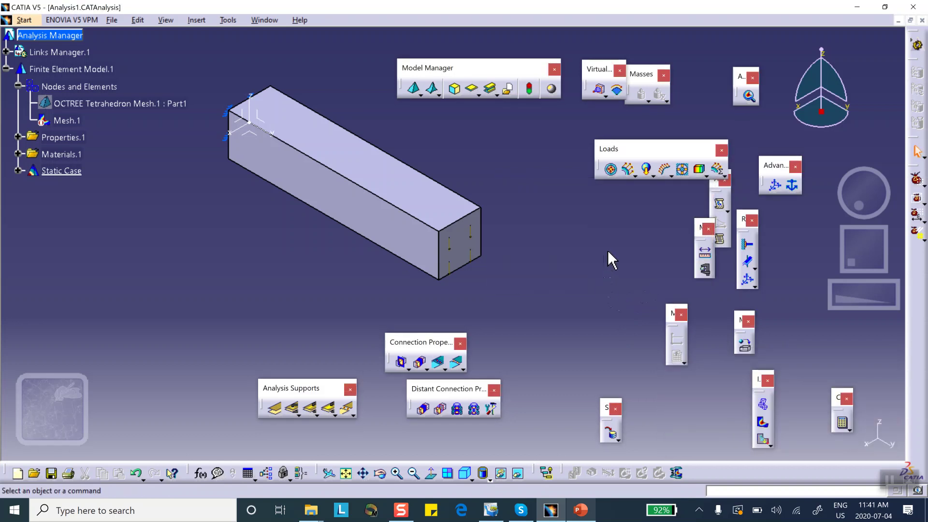
- Generate a deformed mesh image of the bar, keep its amplification scaling factor at 25424, and show it in isometric view
{"action": "left_click", "coordinate": [763, 405]}
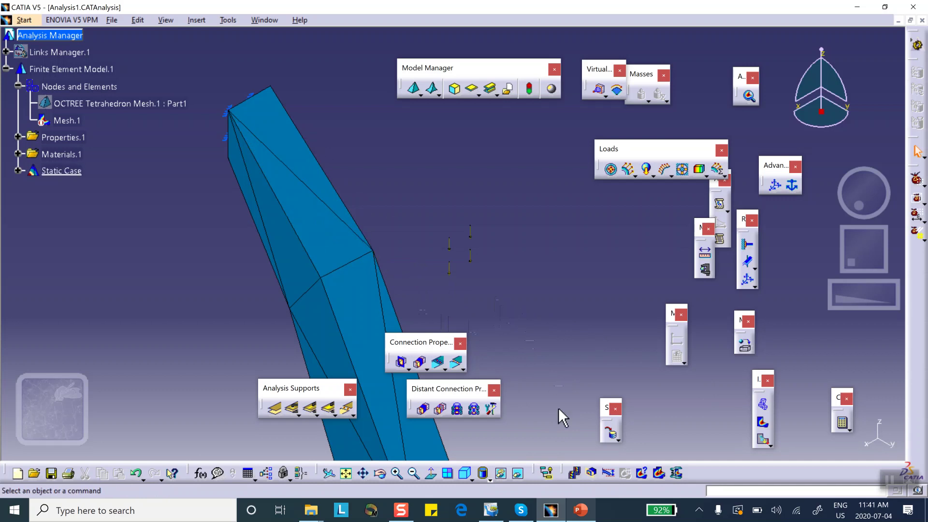
{"action": "left_click", "coordinate": [610, 472]}
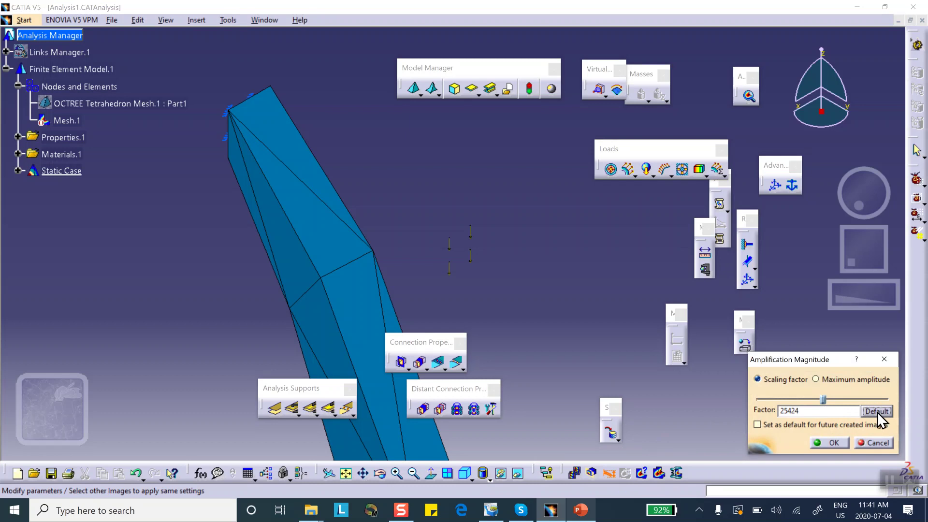
{"action": "left_click", "coordinate": [832, 443]}
{"action": "mouse_move", "coordinate": [392, 234]}
{"action": "middle_mouse_down", "text": "ctrl"}
{"action": "mouse_move", "coordinate": [398, 289]}
{"action": "mouse_move", "coordinate": [381, 255]}
{"action": "mouse_move", "coordinate": [325, 201]}
{"action": "mouse_move", "coordinate": [315, 259]}
{"action": "mouse_move", "coordinate": [382, 208]}
{"action": "mouse_move", "coordinate": [226, 227]}
{"action": "mouse_move", "coordinate": [340, 280]}
{"action": "mouse_move", "coordinate": [261, 297]}
{"action": "middle_mouse_up", "text": "ctrl"}
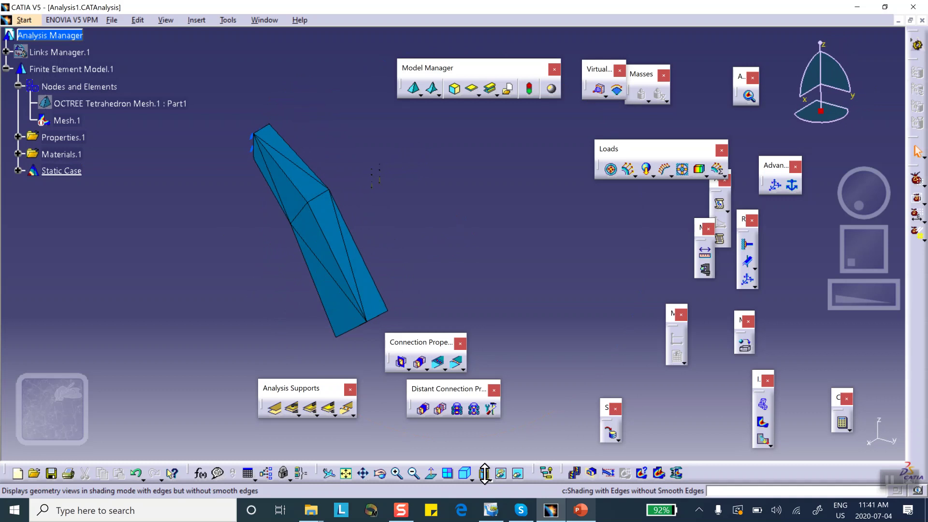
{"action": "left_click", "coordinate": [460, 474]}
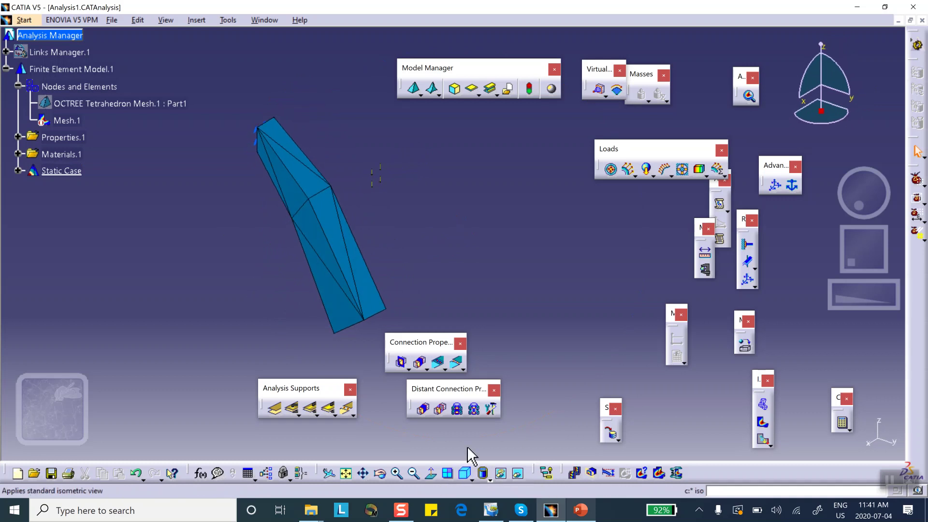
- Expand the static case solution and deactivate its deformed mesh image
{"action": "left_click", "coordinate": [18, 170]}
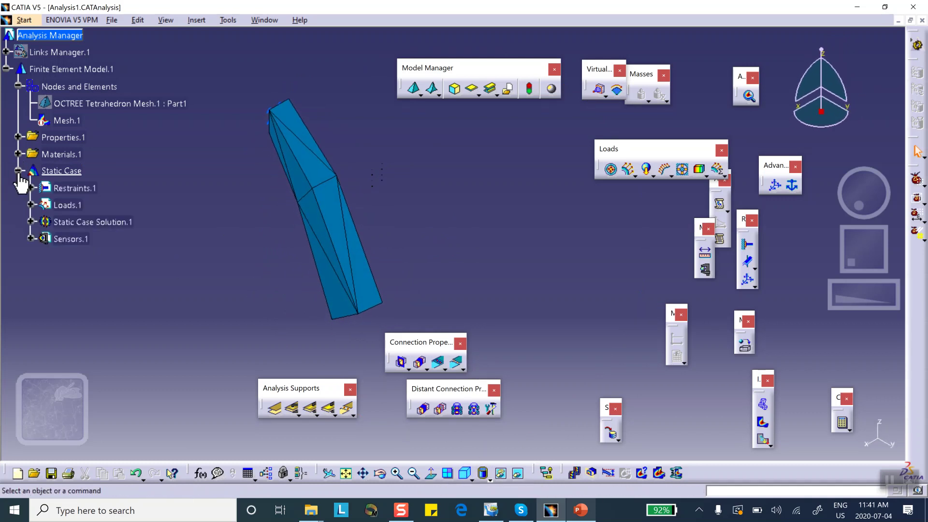
{"action": "left_click", "coordinate": [30, 222]}
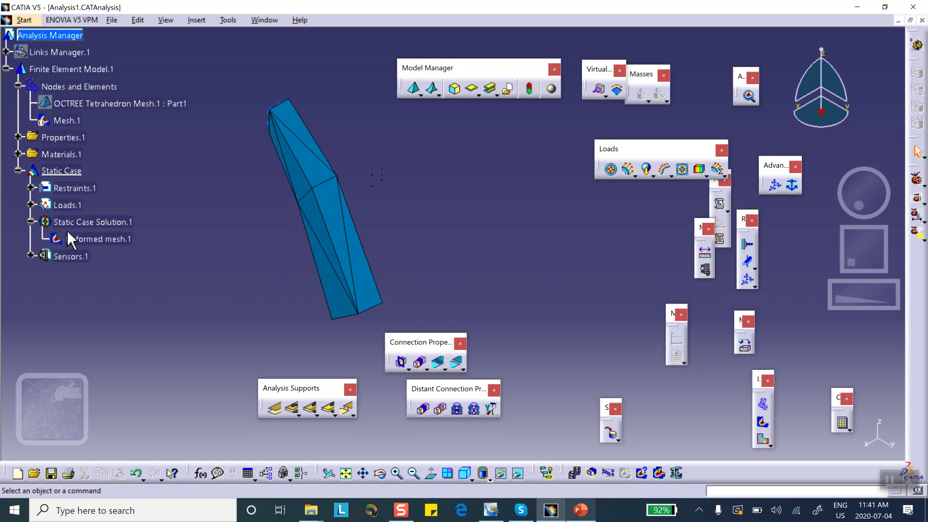
{"action": "right_click", "coordinate": [94, 239]}
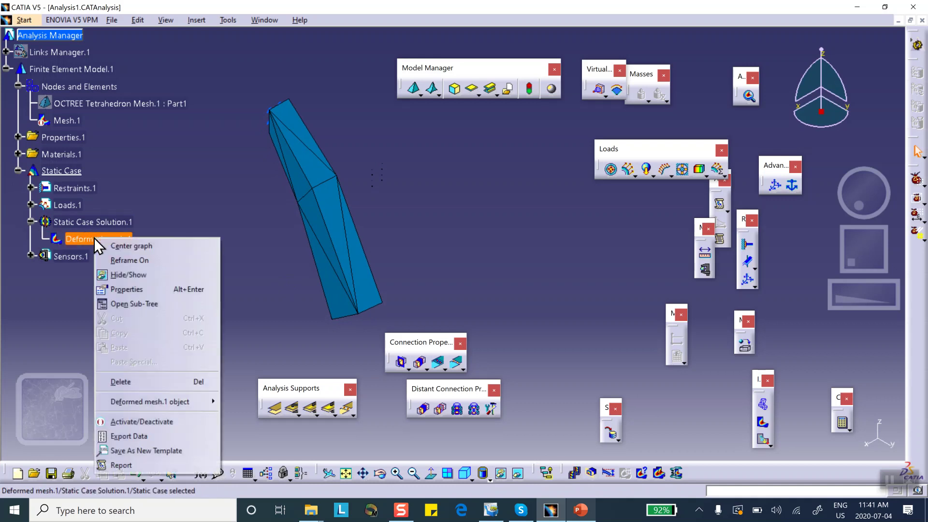
{"action": "left_click", "coordinate": [131, 419]}
{"action": "middle_click_drag", "start_coordinate": [309, 252], "coordinate": [310, 234]}
{"action": "left_click", "coordinate": [318, 279]}
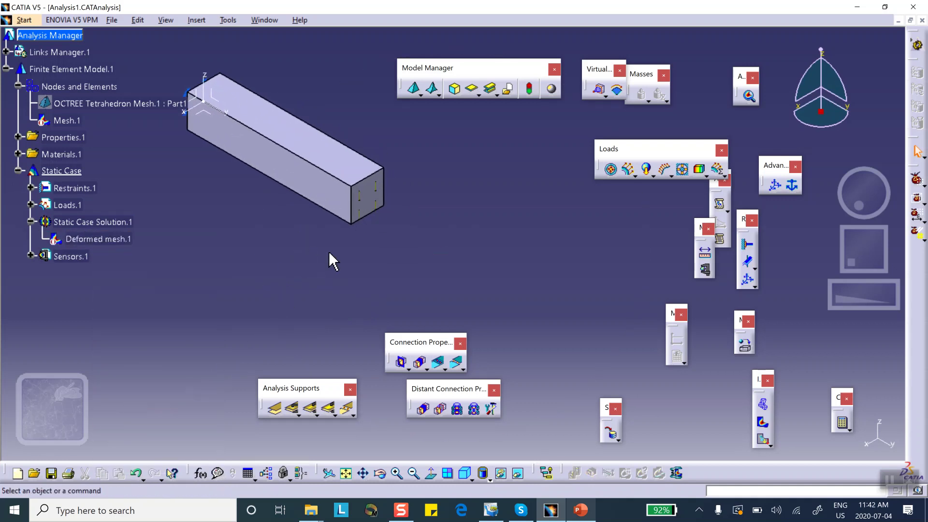
- Switch to PowerPoint to view the Create Global Sensor slide, and return to CATIA
{"action": "left_click", "coordinate": [580, 511]}
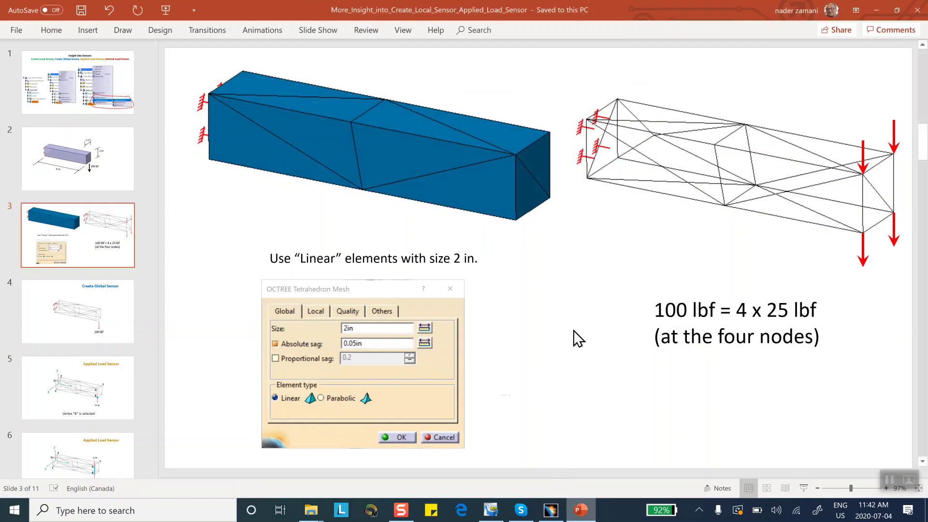
{"action": "left_click", "coordinate": [72, 312]}
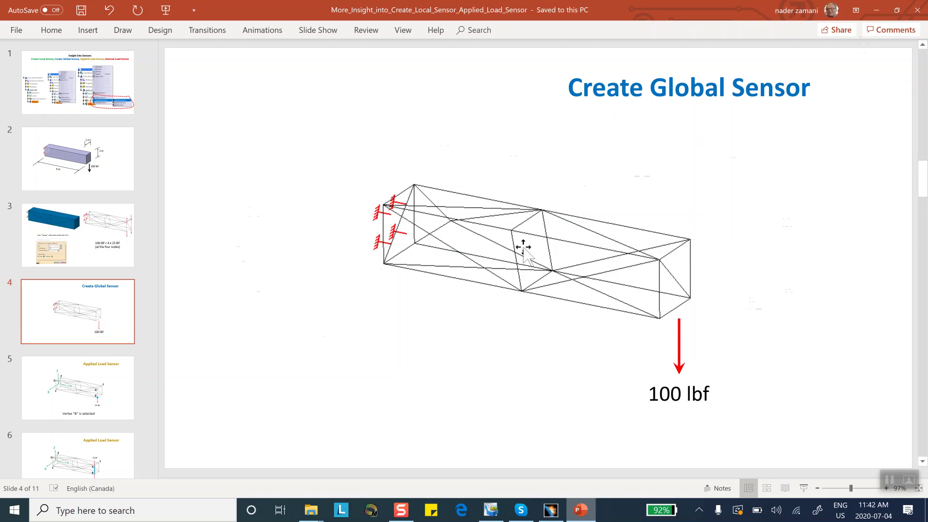
{"action": "left_click", "coordinate": [877, 9]}
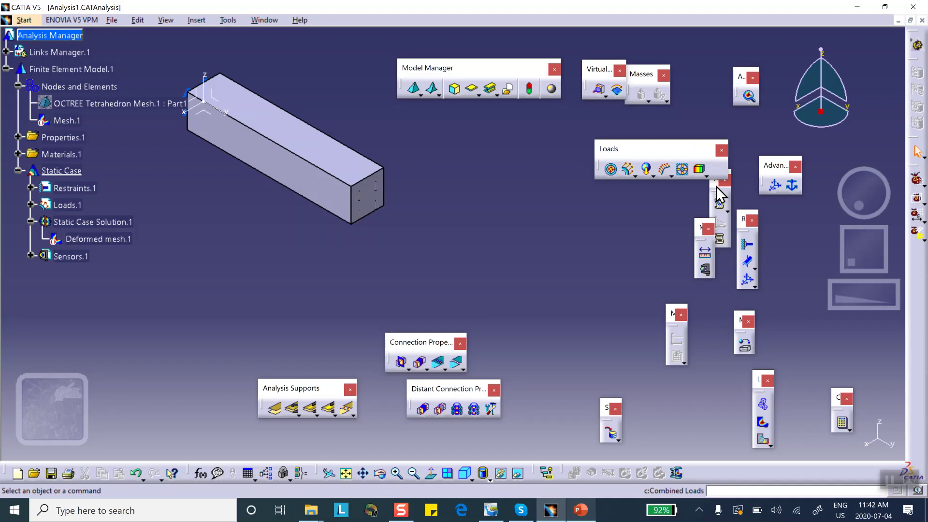
- Create a Maximum Displacement global sensor in the static case and expand the Sensors.1 set
{"action": "right_click", "coordinate": [59, 256]}
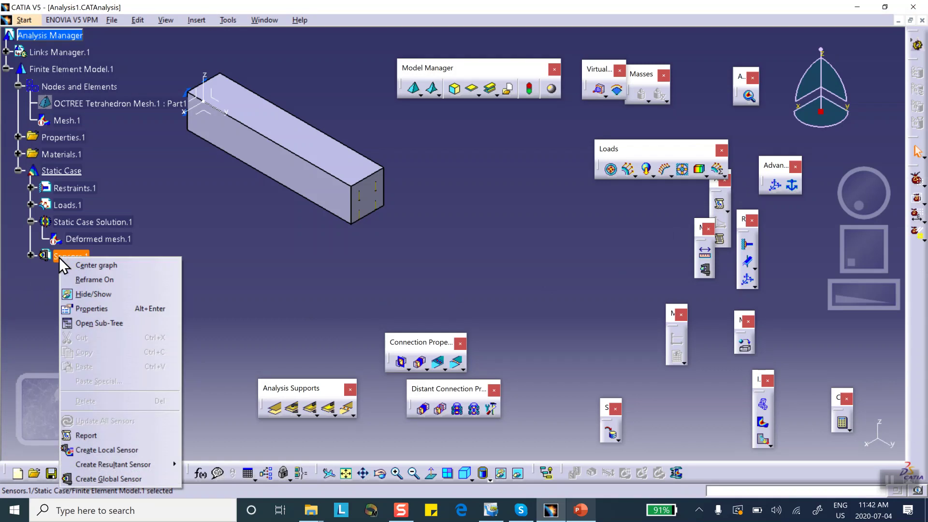
{"action": "left_click", "coordinate": [115, 479]}
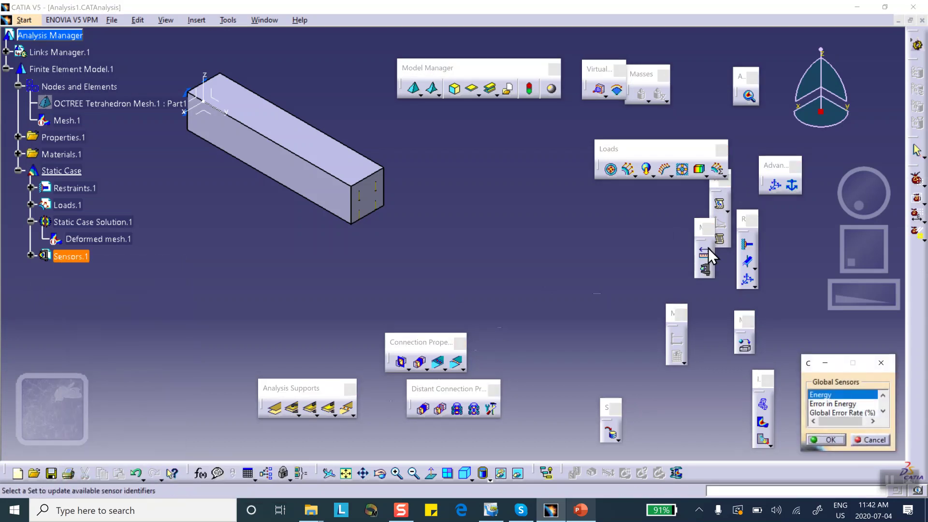
{"action": "left_click", "coordinate": [883, 411]}
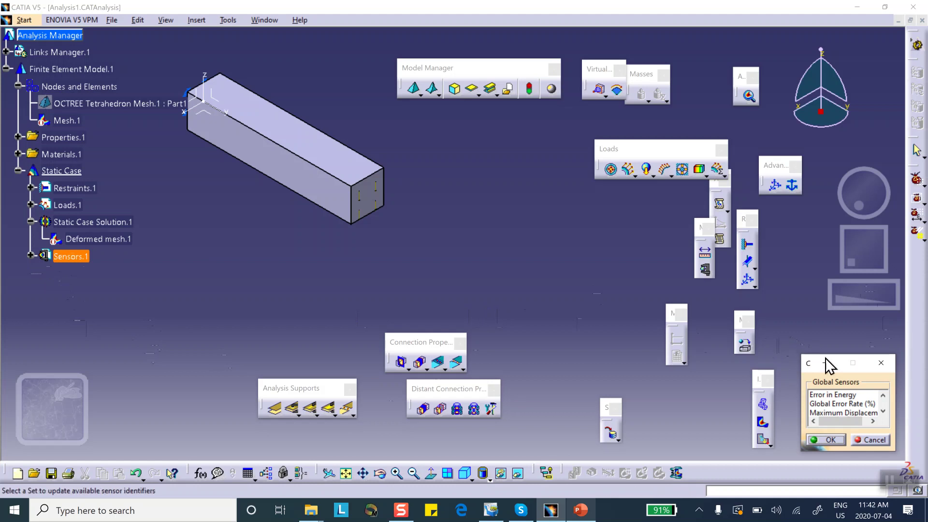
{"action": "left_click", "coordinate": [884, 411]}
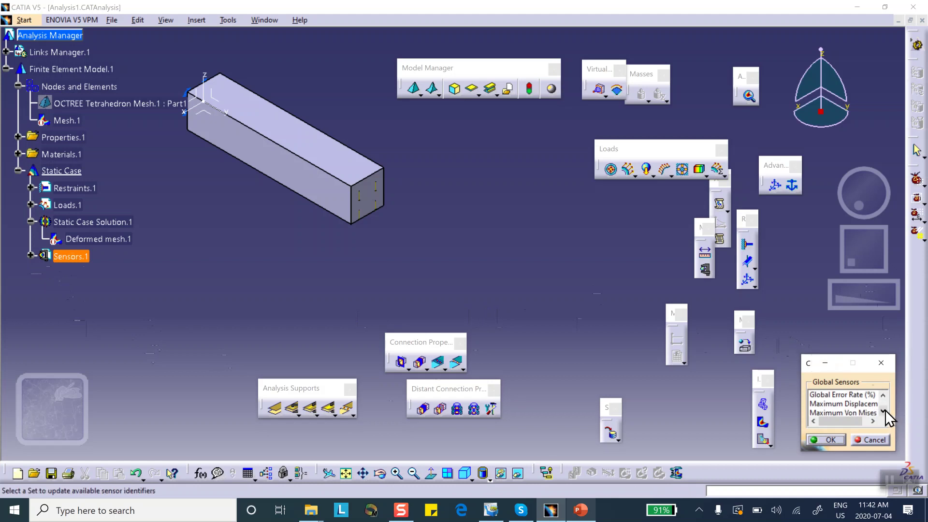
{"action": "left_click", "coordinate": [836, 405]}
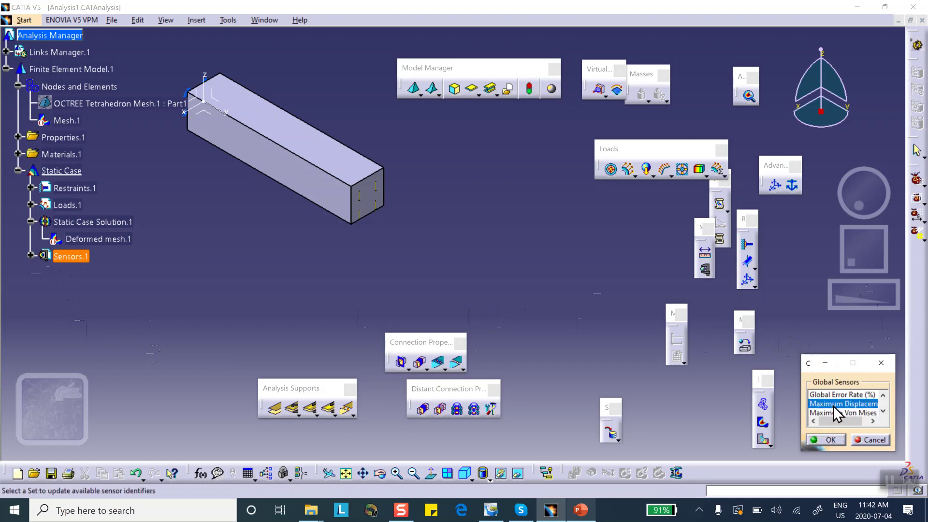
{"action": "left_click", "coordinate": [831, 440]}
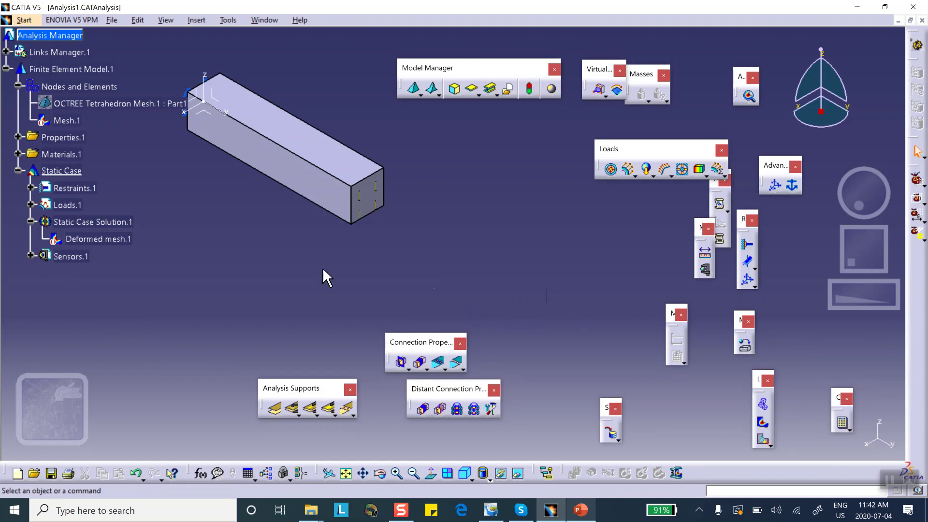
{"action": "left_click", "coordinate": [31, 256]}
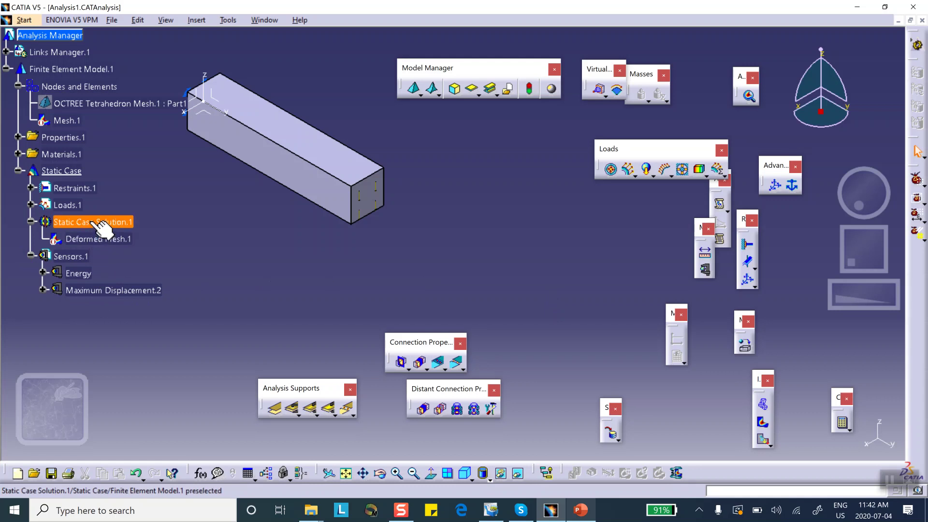
- Create a Mass global sensor in the Sensors.1 set
{"action": "right_click", "coordinate": [73, 256]}
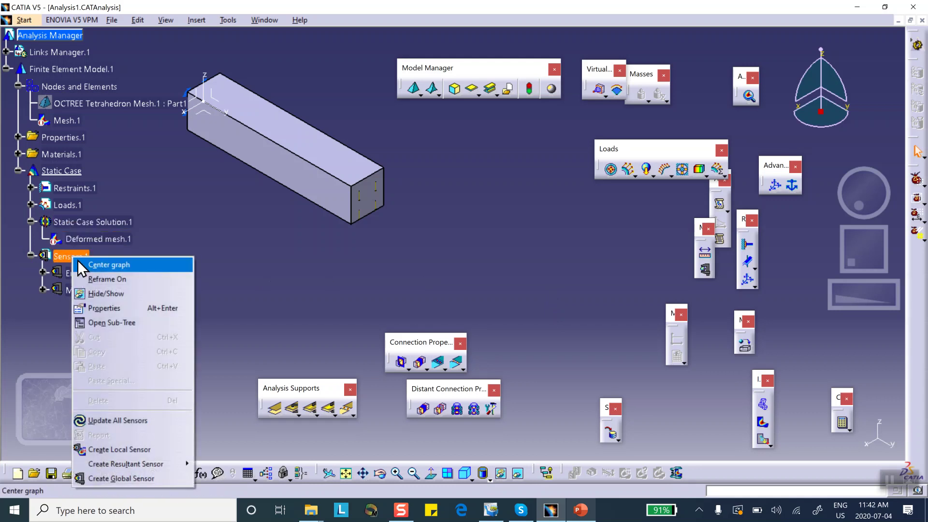
{"action": "mouse_move", "coordinate": [157, 467]}
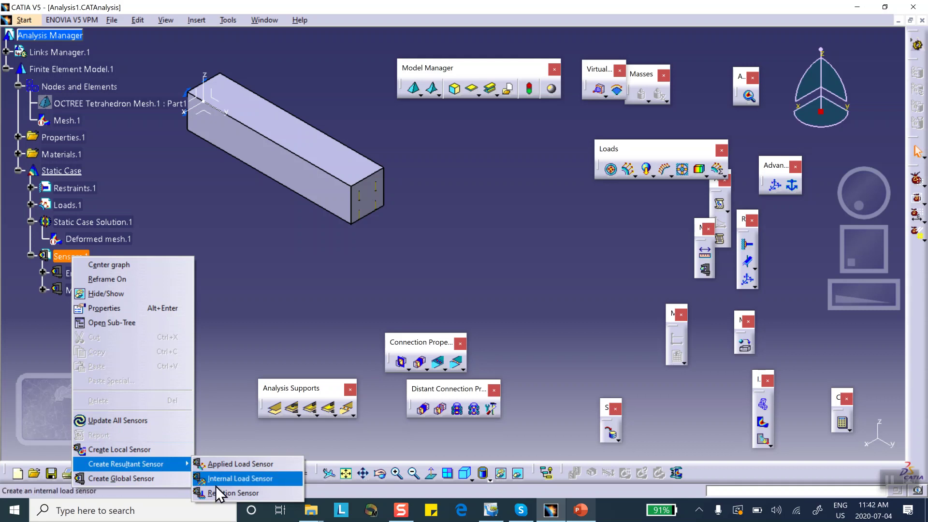
{"action": "left_click", "coordinate": [131, 478]}
{"action": "left_click", "coordinate": [883, 411]}
{"action": "left_click", "coordinate": [827, 404]}
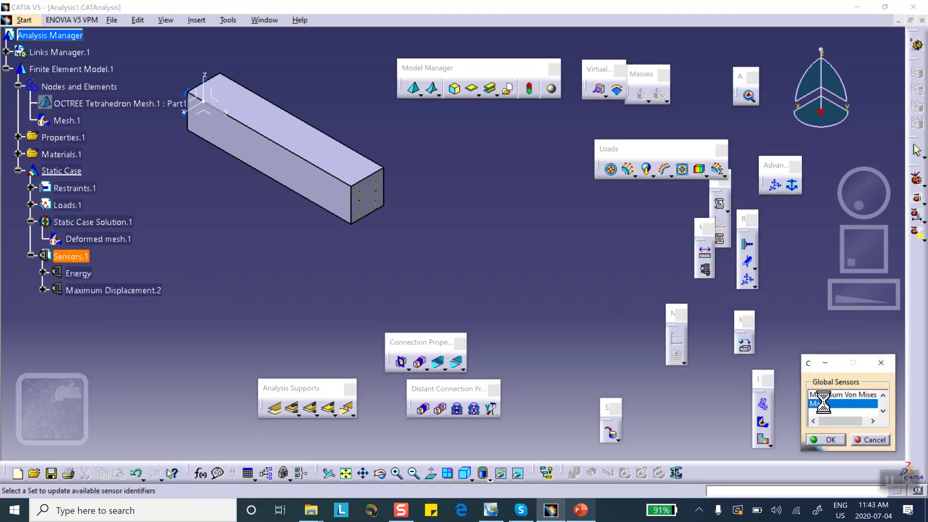
{"action": "left_click", "coordinate": [828, 440]}
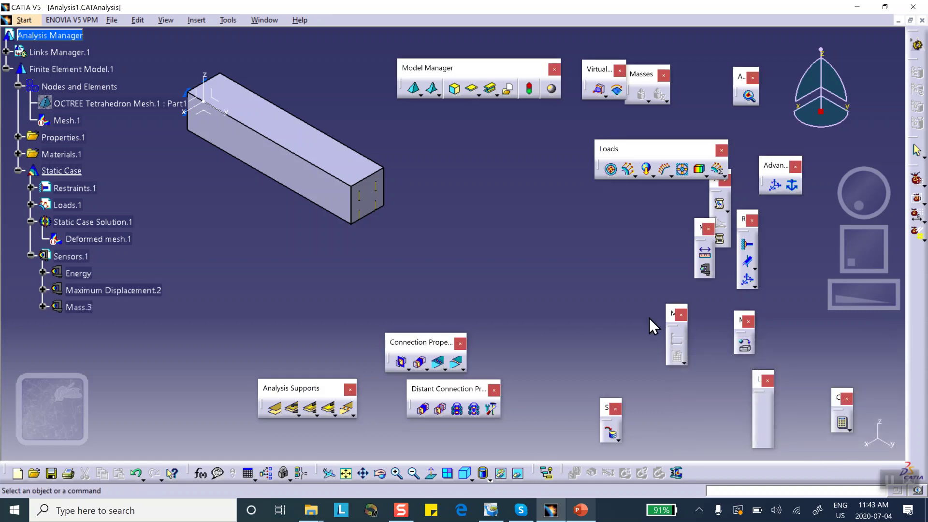
- Expand the Maximum Displacement and Mass sensors to read their values
{"action": "left_click", "coordinate": [42, 290]}
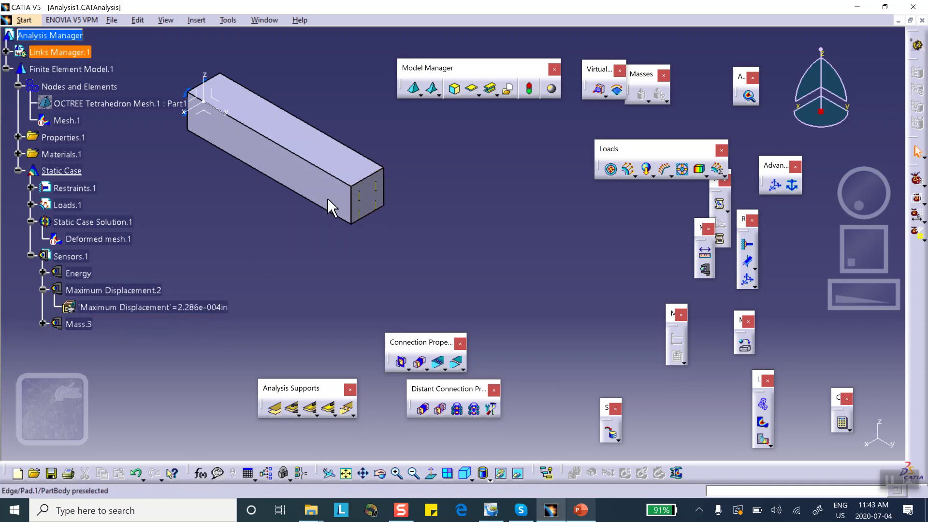
{"action": "left_click", "coordinate": [42, 324]}
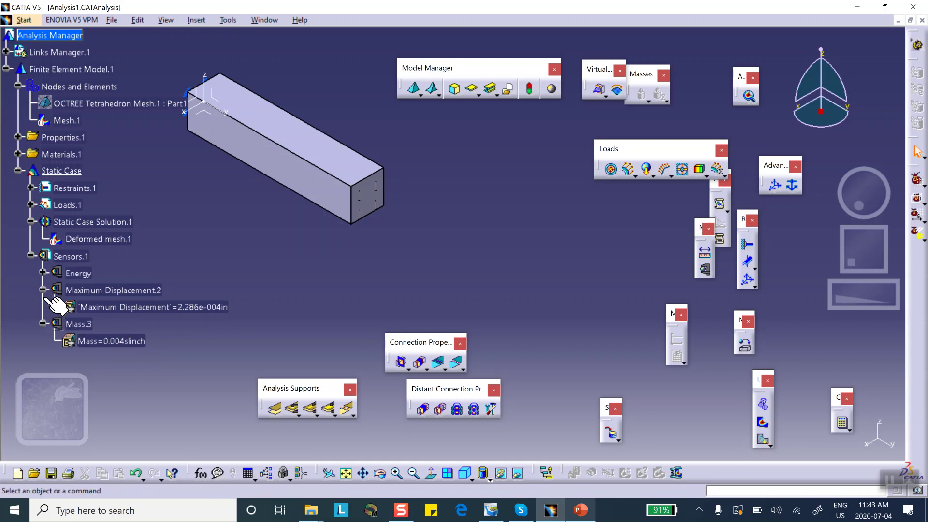
{"action": "scroll", "coordinate": [172, 272], "scroll_direction": "down", "scroll_amount": 2}
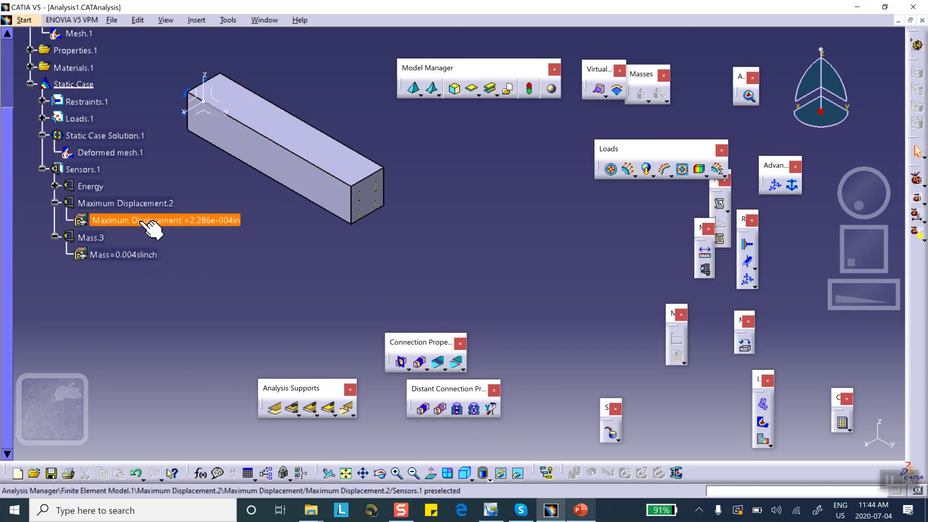
- Locate the Maximum Displacement sensor's parameter in the Formulas list, then close the list without changes
{"action": "left_click", "coordinate": [201, 474]}
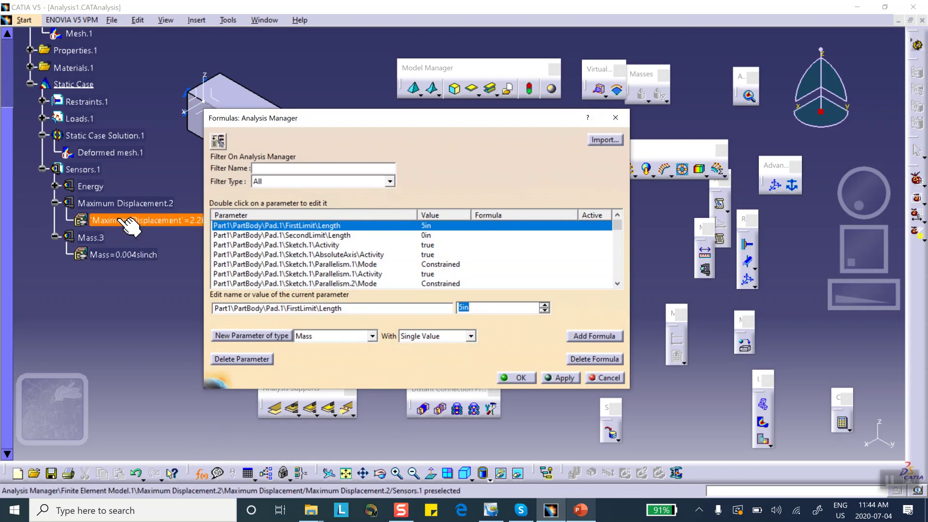
{"action": "left_click", "coordinate": [145, 221]}
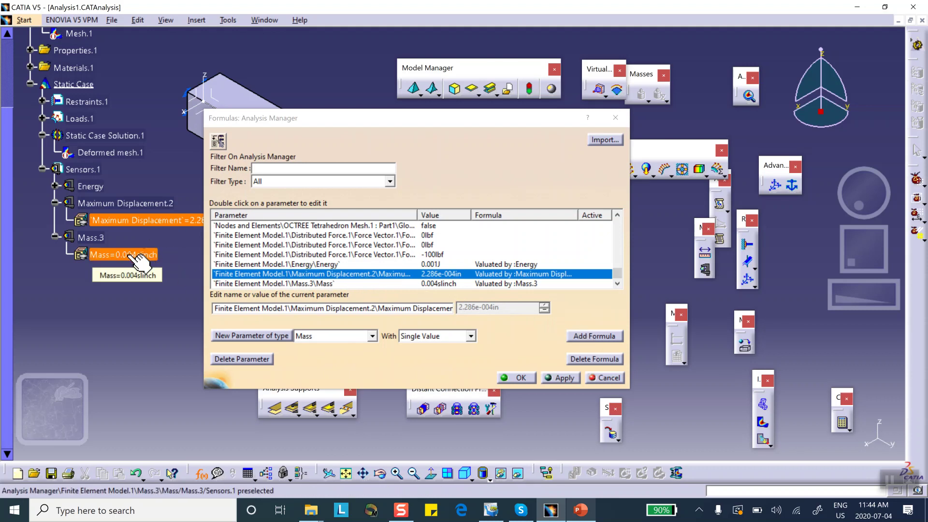
{"action": "left_click", "coordinate": [612, 379]}
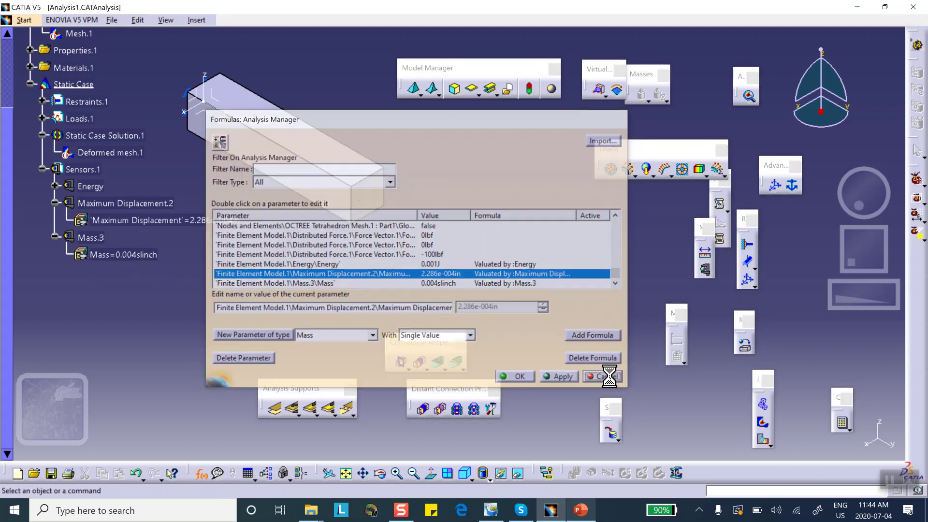
- Switch to PowerPoint to review the Applied Load Sensor slides for vertex B, edge AB and face ADEF, and return to CATIA
{"action": "left_click", "coordinate": [581, 510]}
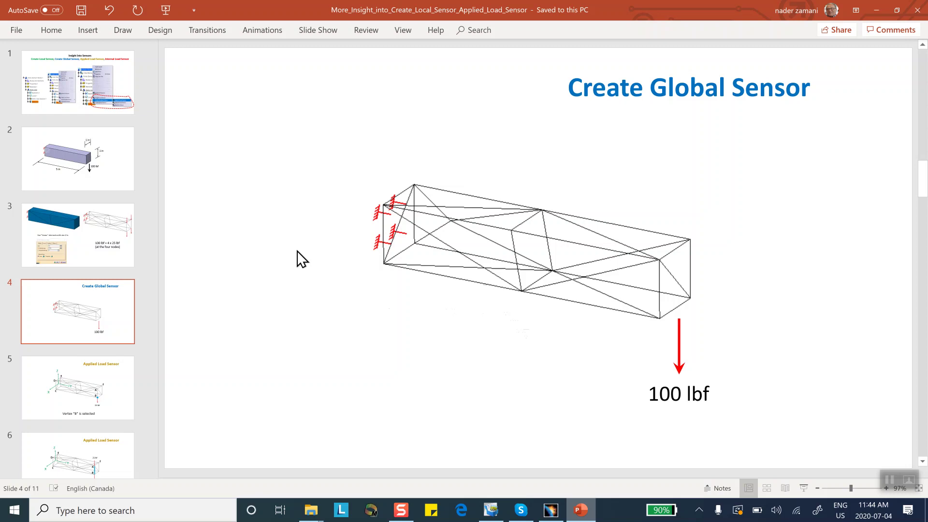
{"action": "left_click", "coordinate": [120, 362]}
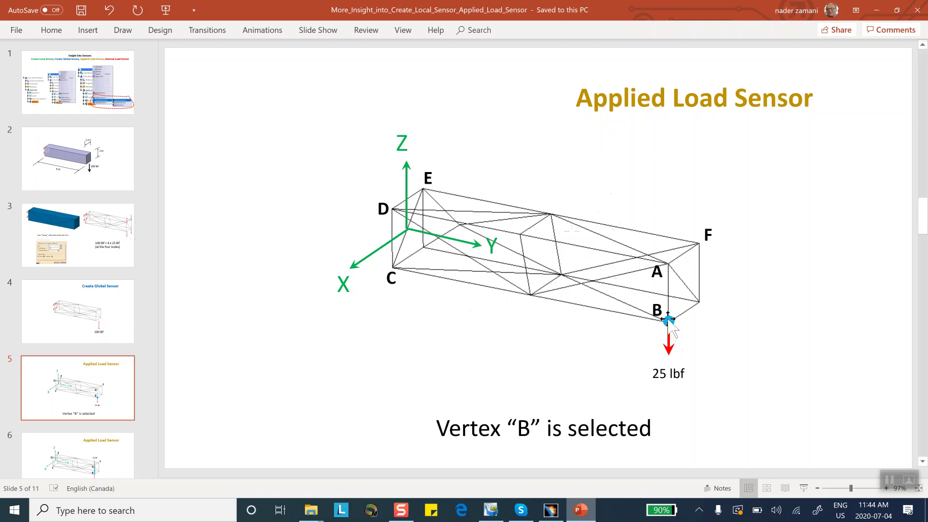
{"action": "left_click", "coordinate": [102, 307]}
{"action": "left_click", "coordinate": [87, 379]}
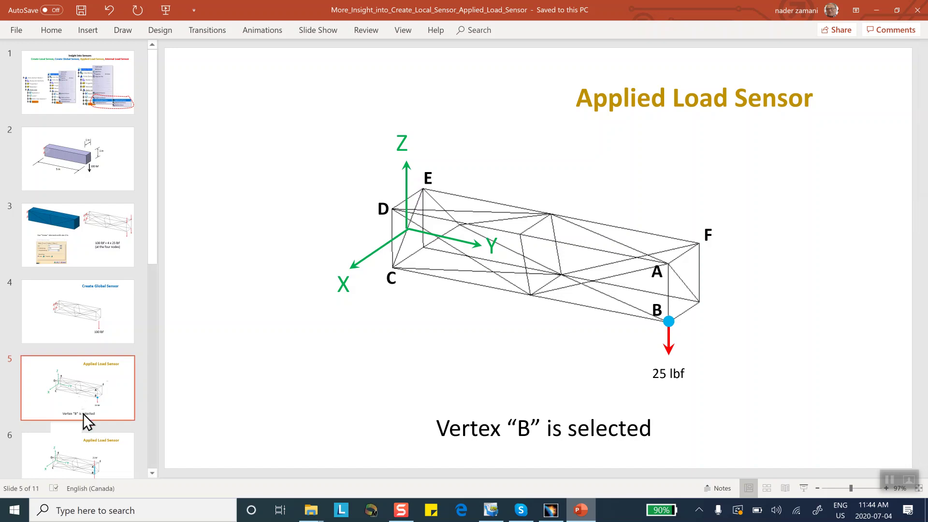
{"action": "left_click", "coordinate": [95, 464]}
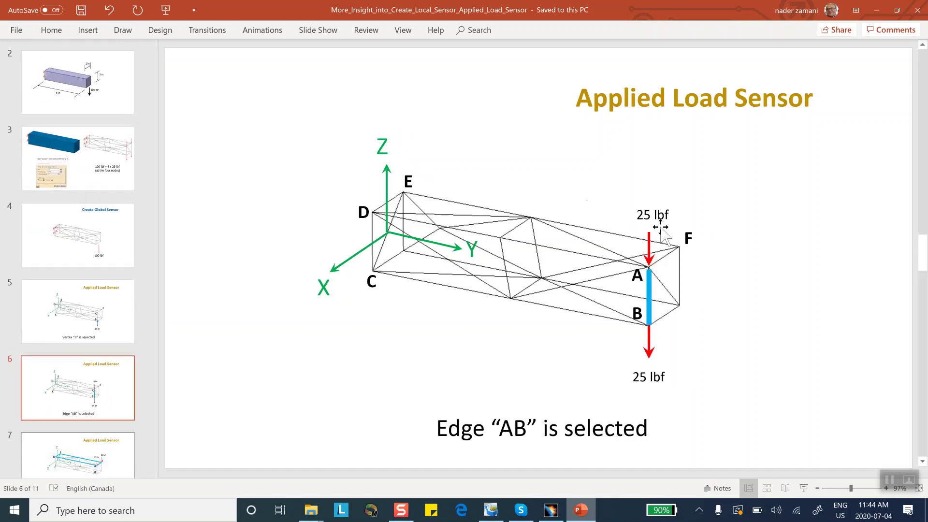
{"action": "left_click", "coordinate": [89, 457]}
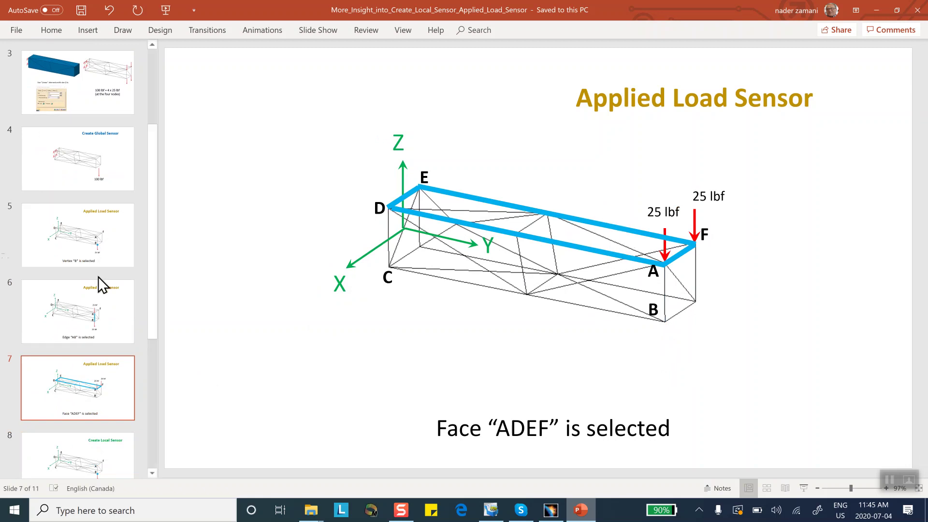
{"action": "left_click", "coordinate": [93, 255]}
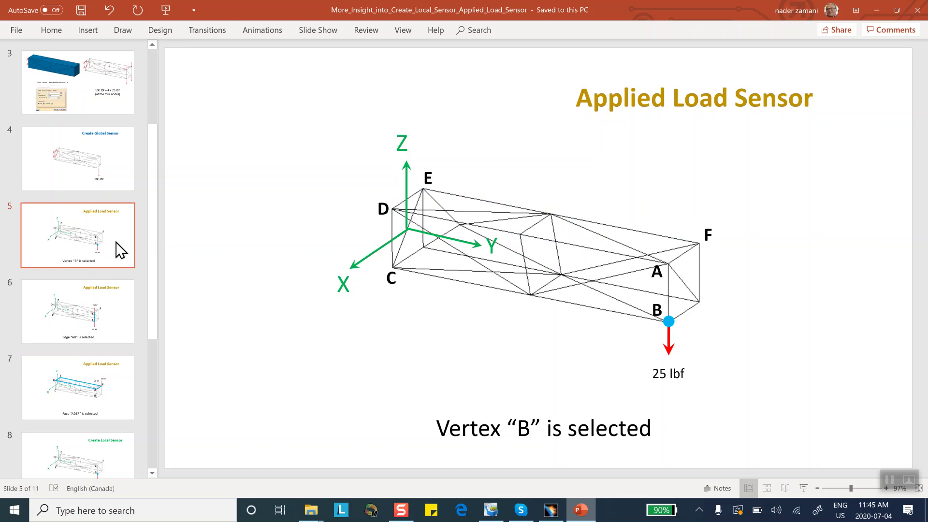
{"action": "left_click", "coordinate": [93, 311]}
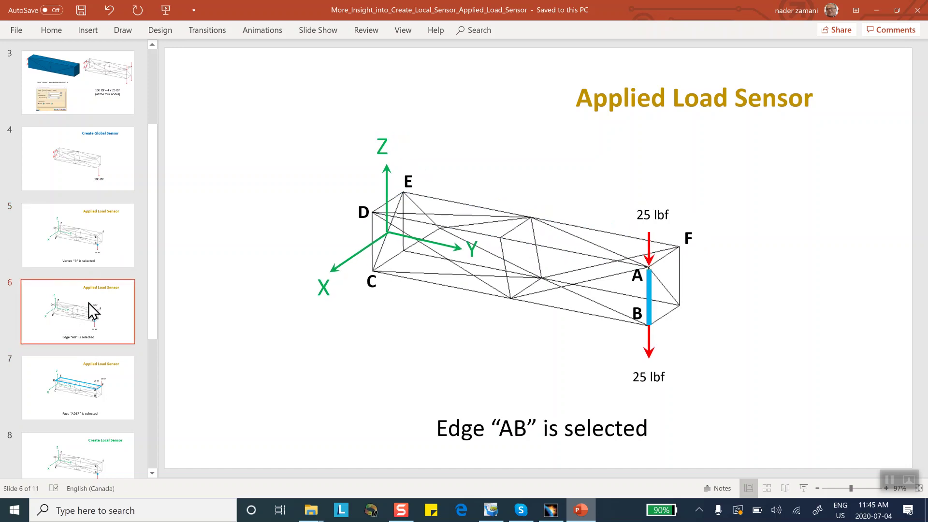
{"action": "left_click", "coordinate": [91, 252]}
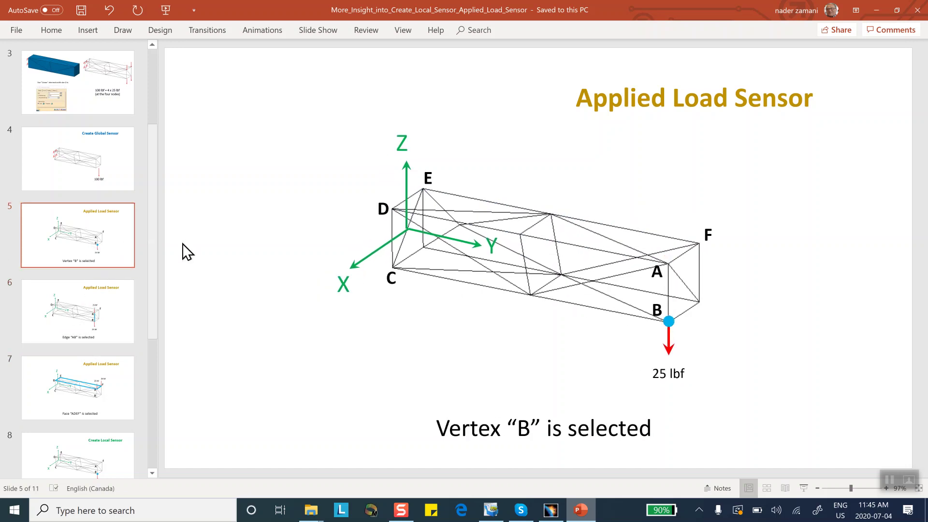
{"action": "left_click", "coordinate": [877, 10]}
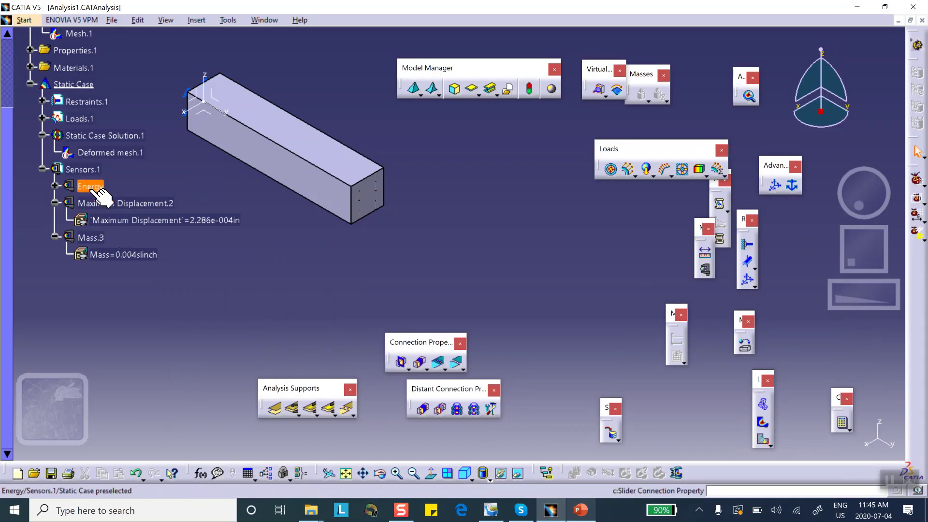
- Create a reaction sensor on the Clamp.1 restraint with the Global axis system, updating its results and checking the moment components
{"action": "right_click", "coordinate": [87, 170]}
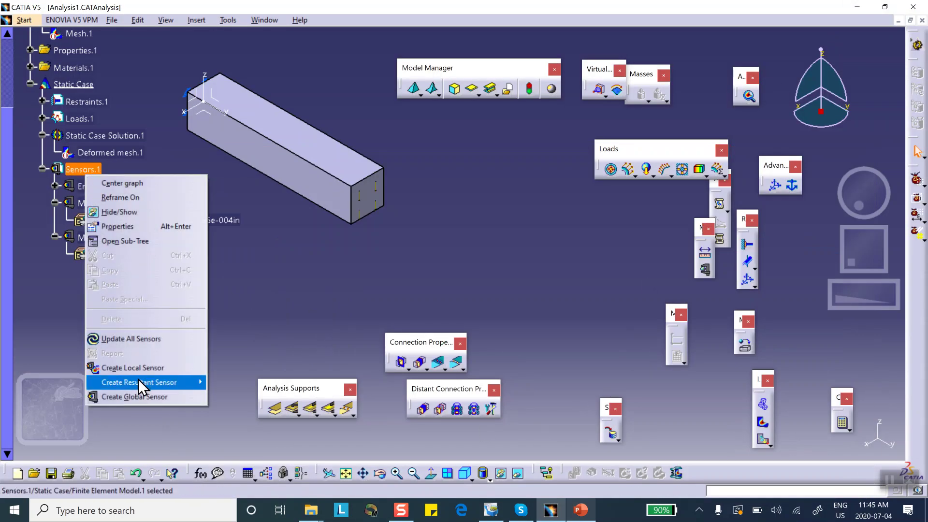
{"action": "mouse_move", "coordinate": [139, 379]}
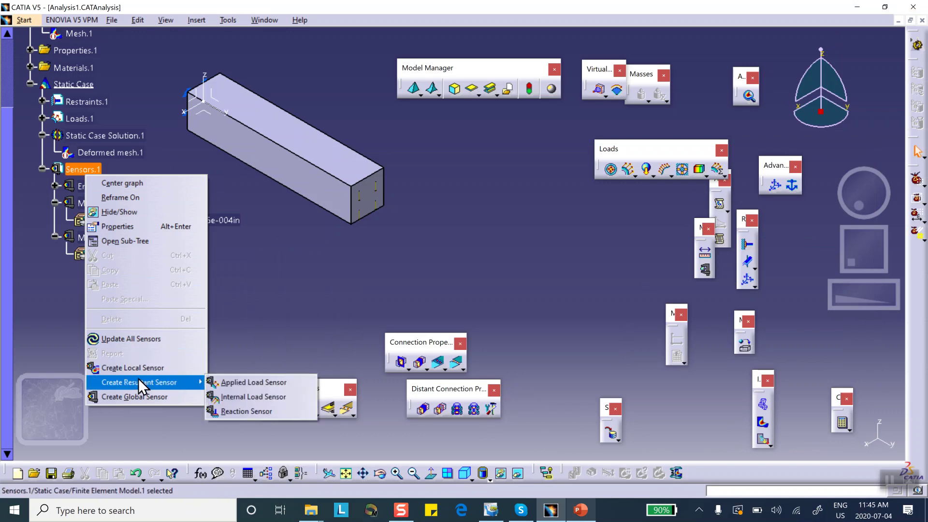
{"action": "left_click", "coordinate": [242, 412]}
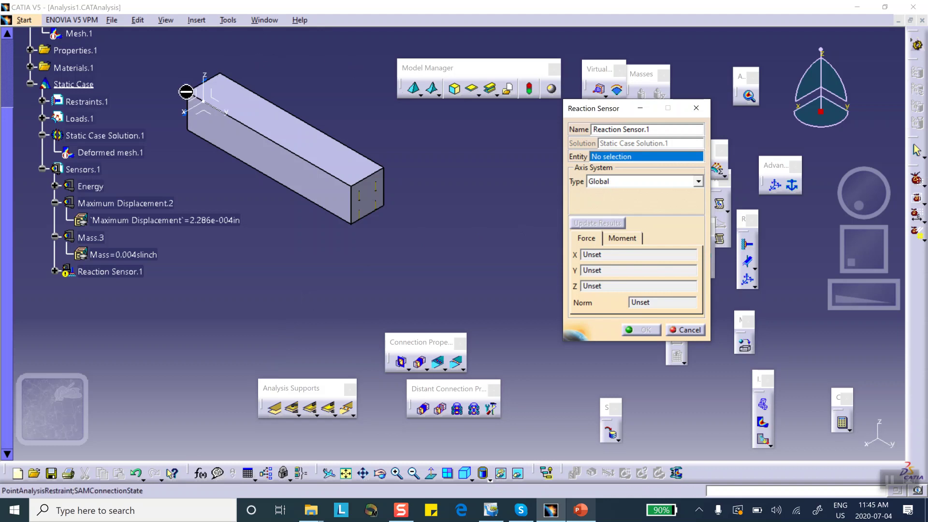
{"action": "left_click", "coordinate": [42, 101]}
{"action": "left_click", "coordinate": [82, 119]}
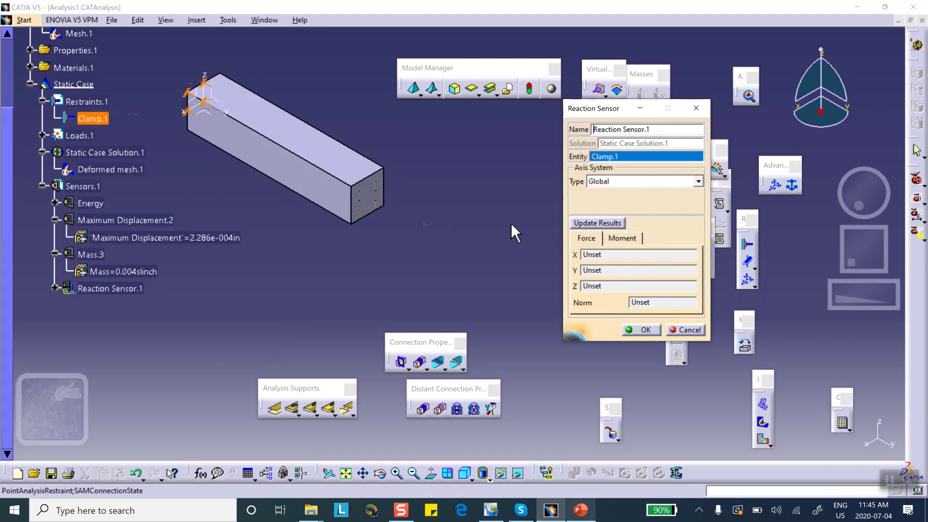
{"action": "left_click", "coordinate": [603, 224]}
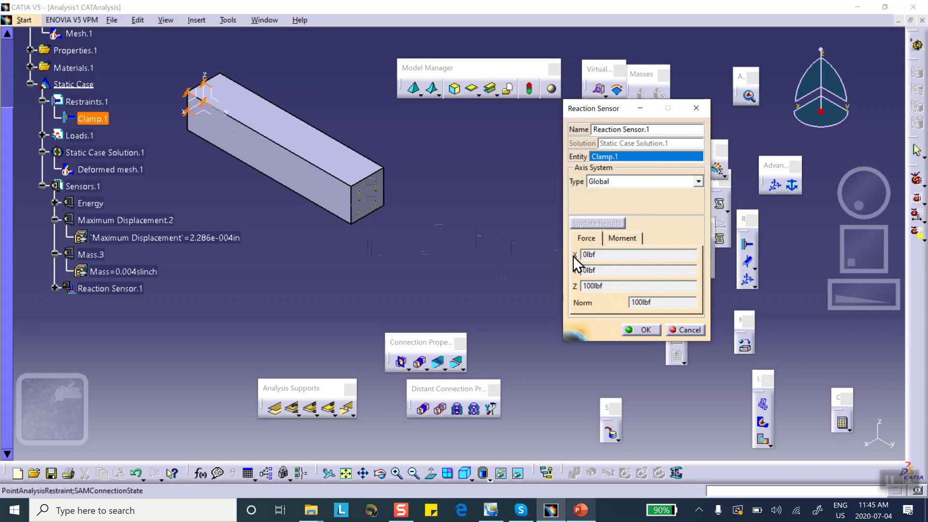
{"action": "left_click", "coordinate": [622, 238]}
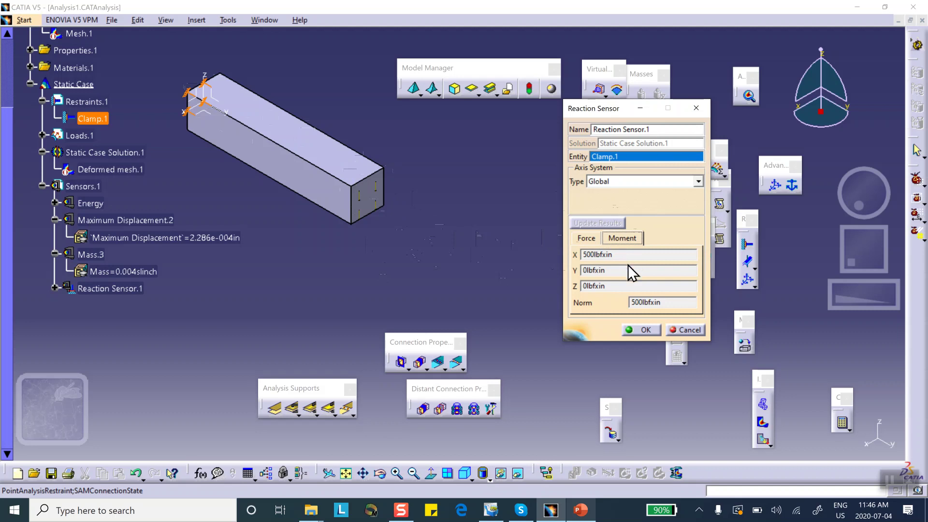
{"action": "left_click", "coordinate": [642, 333]}
- Expand the reaction sensor to read its force and moment components
{"action": "left_click", "coordinate": [55, 289]}
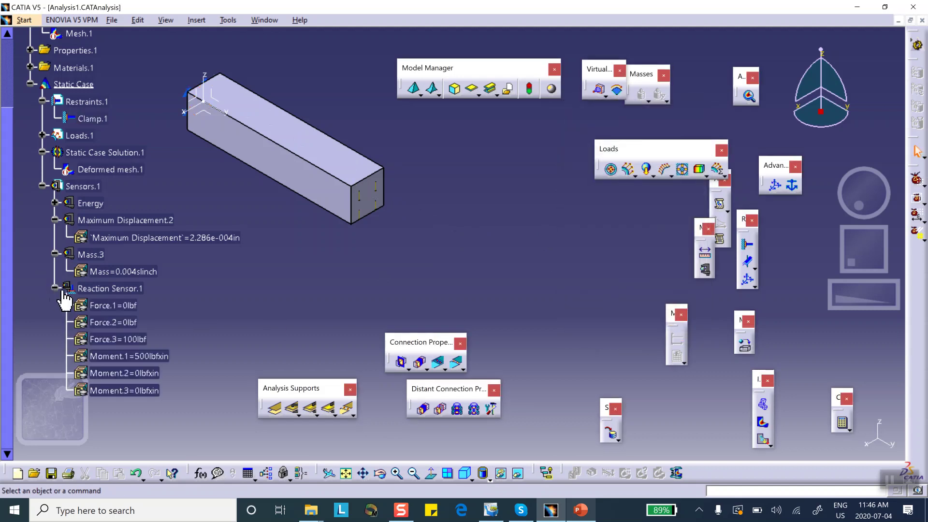
{"action": "scroll", "coordinate": [198, 295], "scroll_direction": "down", "scroll_amount": 1}
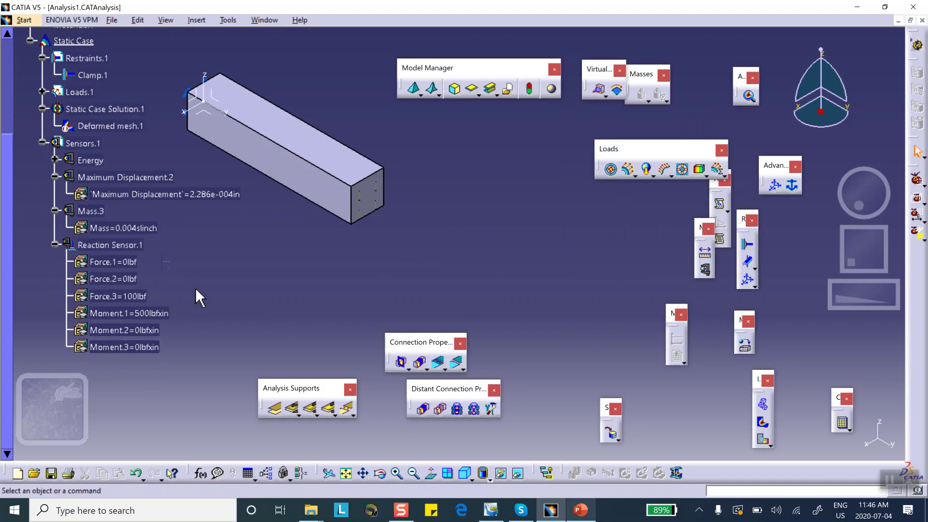
{"action": "scroll", "coordinate": [196, 289], "scroll_direction": "down", "scroll_amount": 2}
{"action": "scroll", "coordinate": [199, 295], "scroll_direction": "down", "scroll_amount": 1}
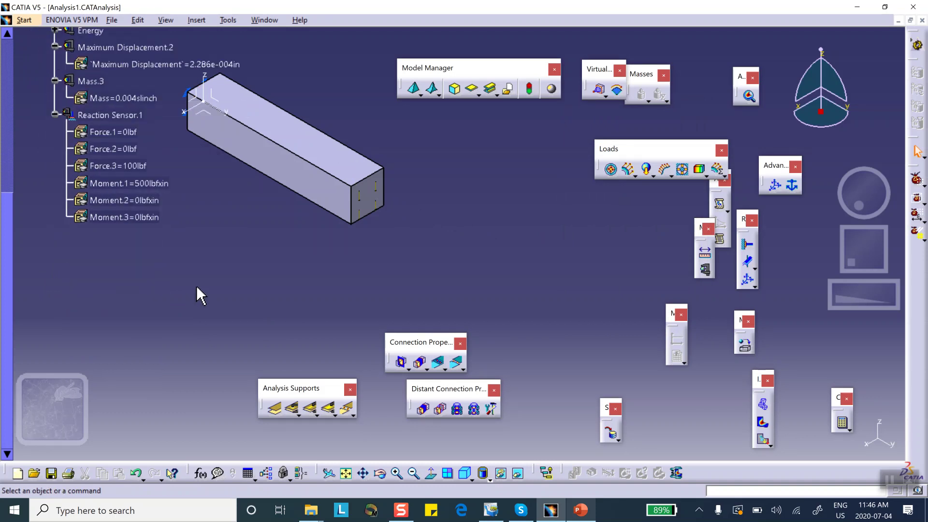
- Collapse the Maximum Displacement, Mass and Reaction sensor entries in the specification tree
{"action": "scroll", "coordinate": [196, 287], "scroll_direction": "down", "scroll_amount": 1}
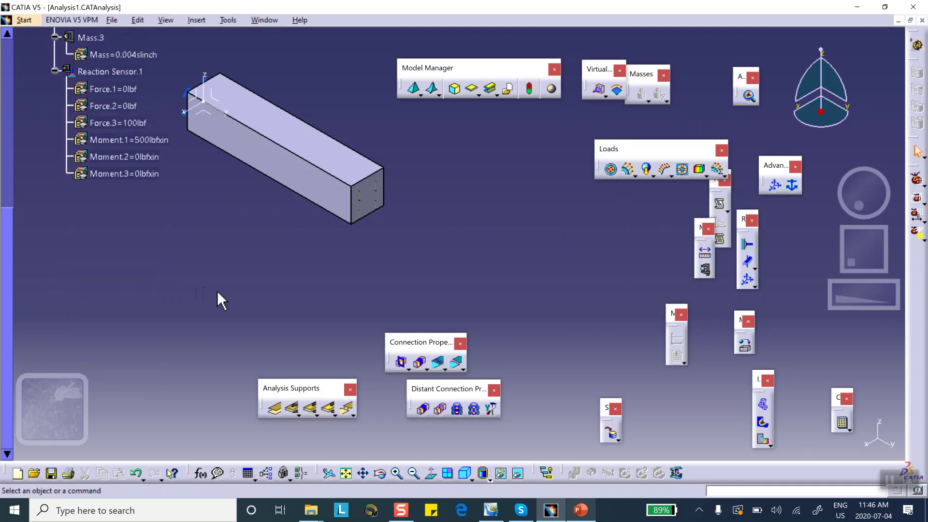
{"action": "scroll", "coordinate": [193, 273], "scroll_direction": "up", "scroll_amount": 4}
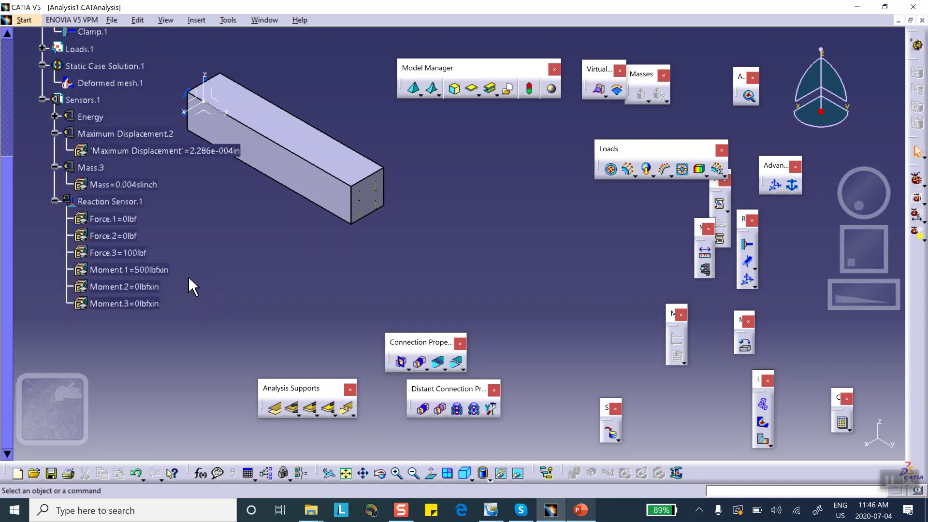
{"action": "left_click", "coordinate": [55, 177]}
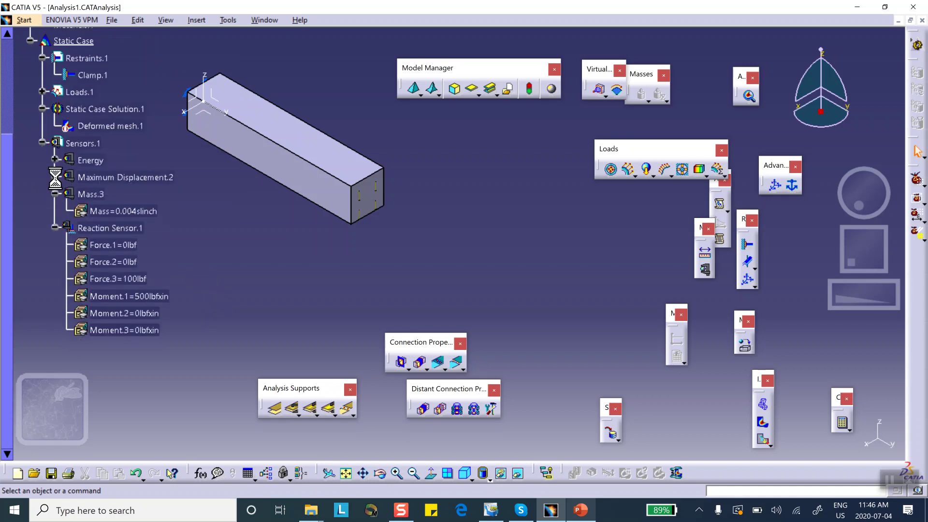
{"action": "left_click", "coordinate": [55, 194]}
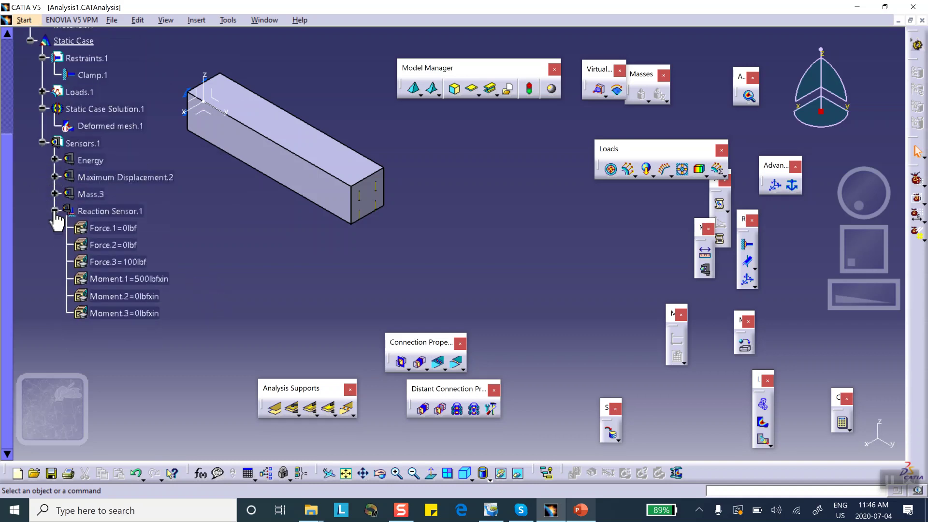
{"action": "left_click", "coordinate": [55, 211]}
- Create an applied load sensor on the lower corner vertex B of the bar's loaded end, using the Global axis system, and update its results
{"action": "right_click", "coordinate": [82, 144]}
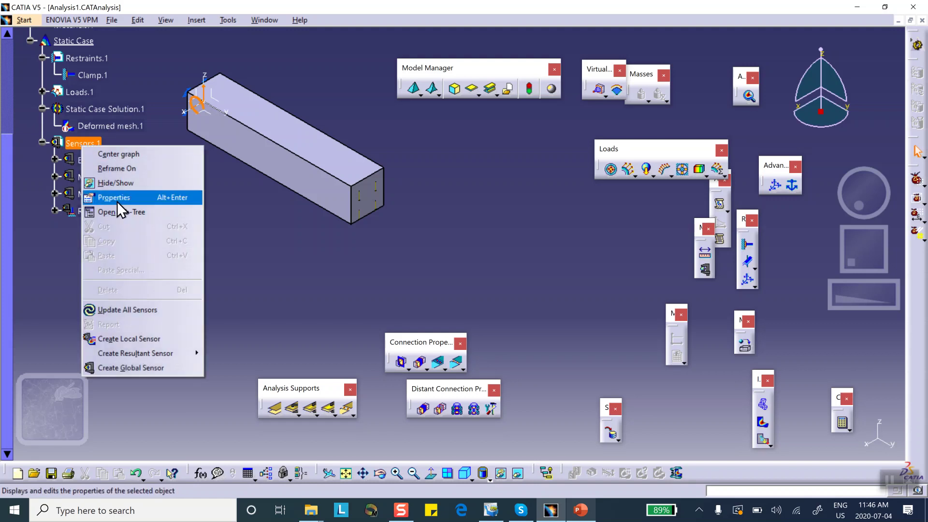
{"action": "mouse_move", "coordinate": [136, 348]}
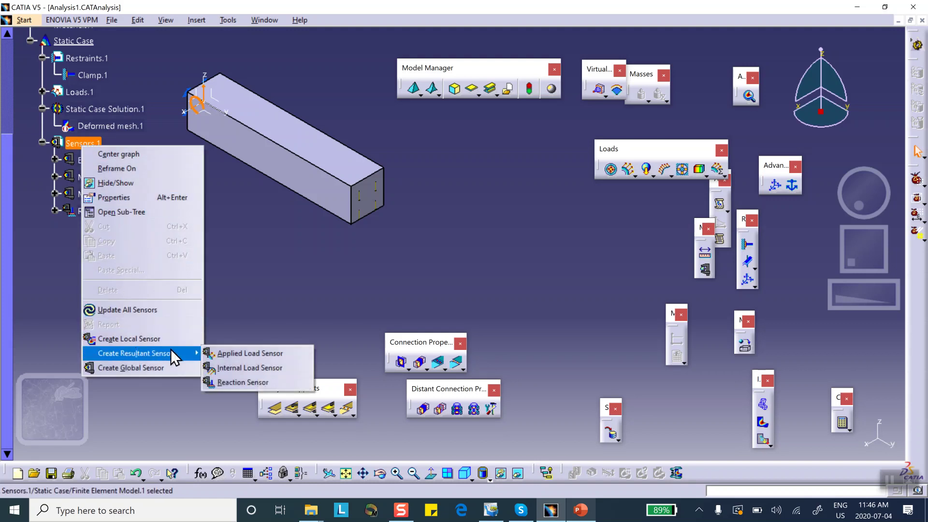
{"action": "left_click", "coordinate": [232, 353]}
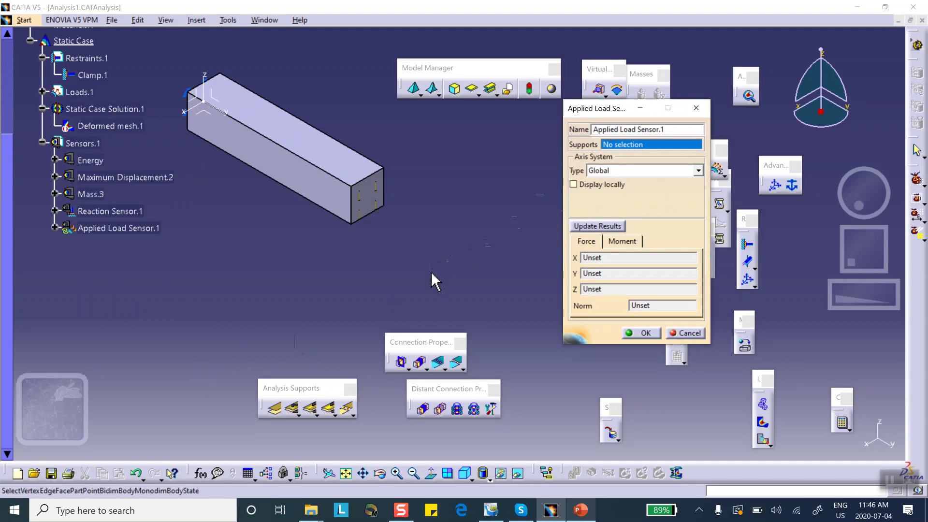
{"action": "left_click", "coordinate": [352, 224]}
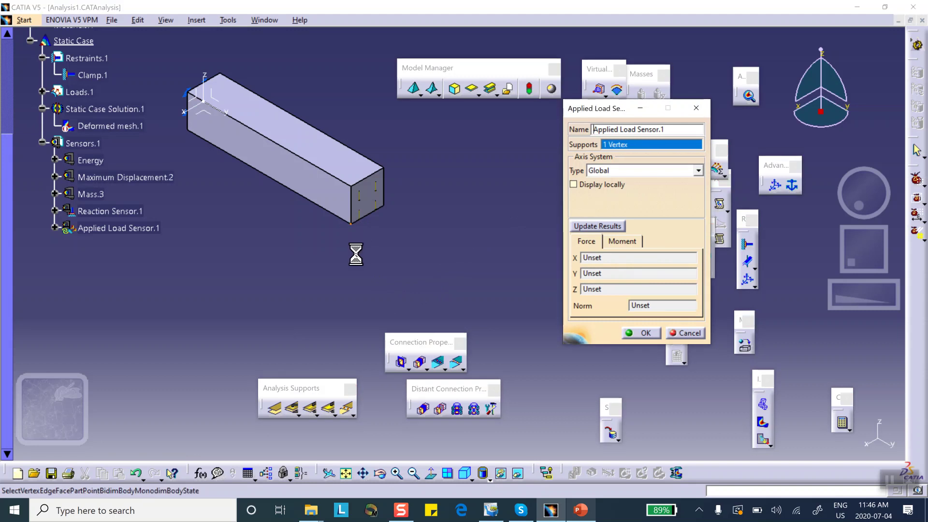
{"action": "left_click", "coordinate": [593, 226]}
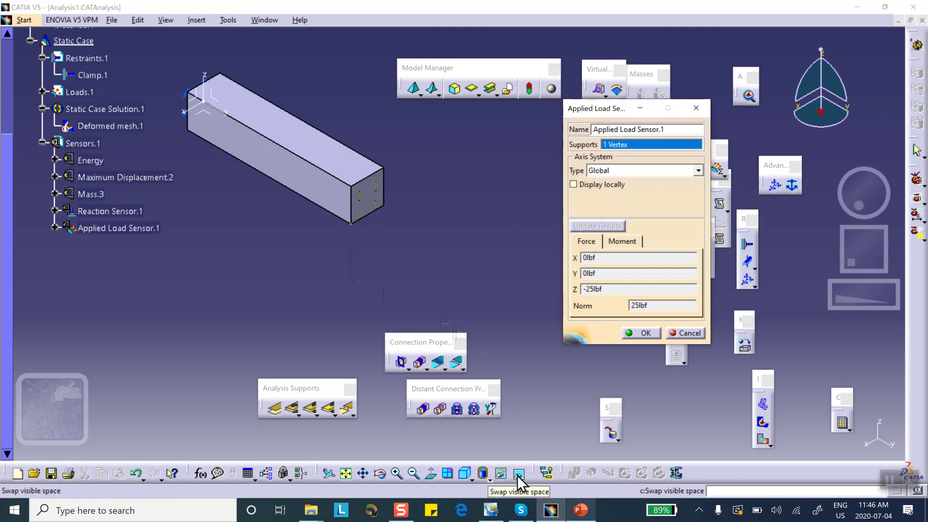
- Switch to PowerPoint to compare the vertex sensor's force components with the Applied Load Sensor slides
{"action": "left_click", "coordinate": [577, 504]}
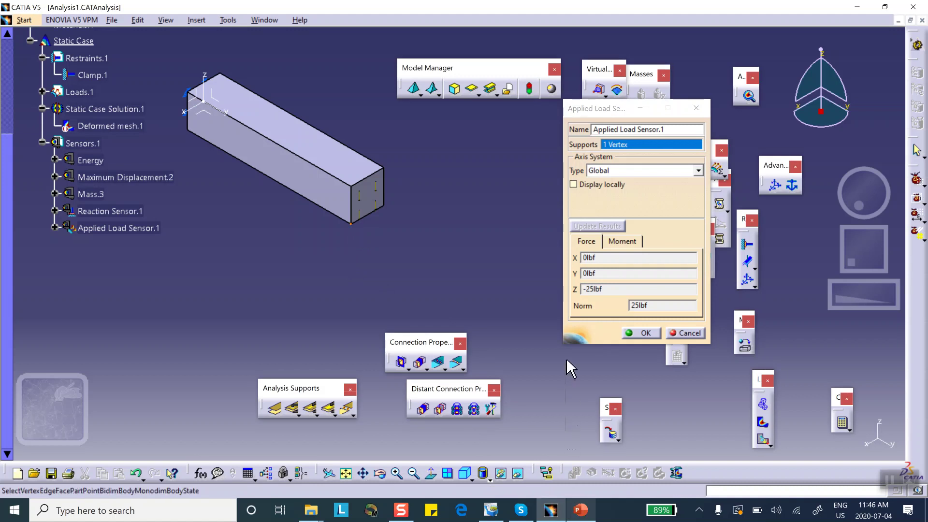
{"action": "left_click", "coordinate": [582, 511]}
{"action": "left_click", "coordinate": [583, 510]}
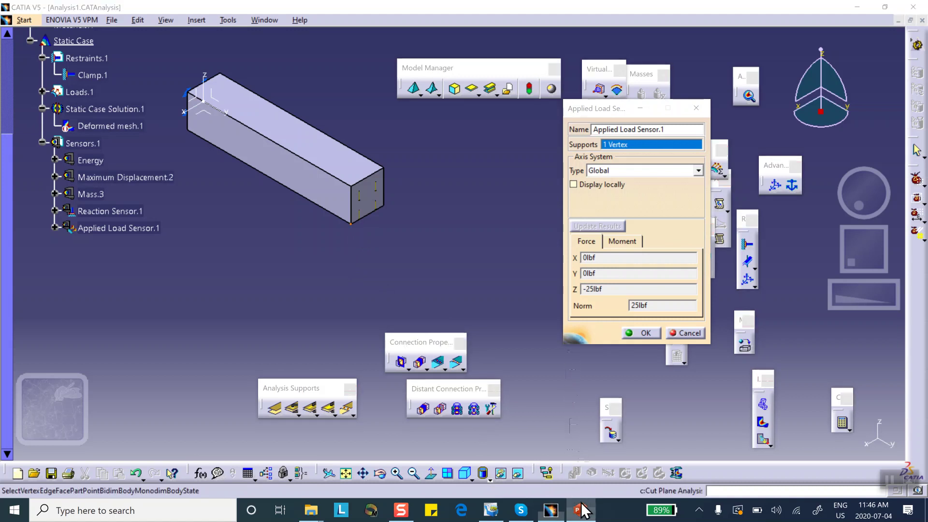
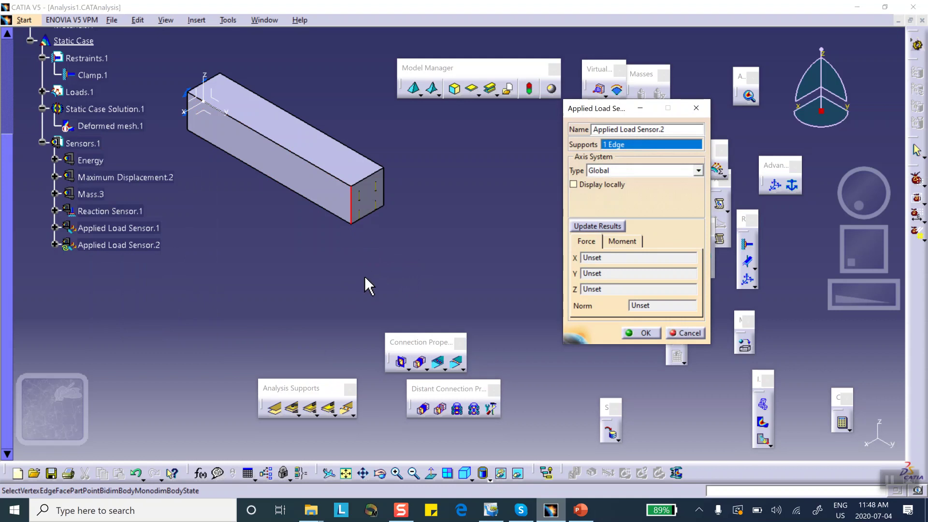
- Update the edge AB applied load sensor's results and check its force and moment components against the Edge AB slide
{"action": "left_click", "coordinate": [607, 226]}
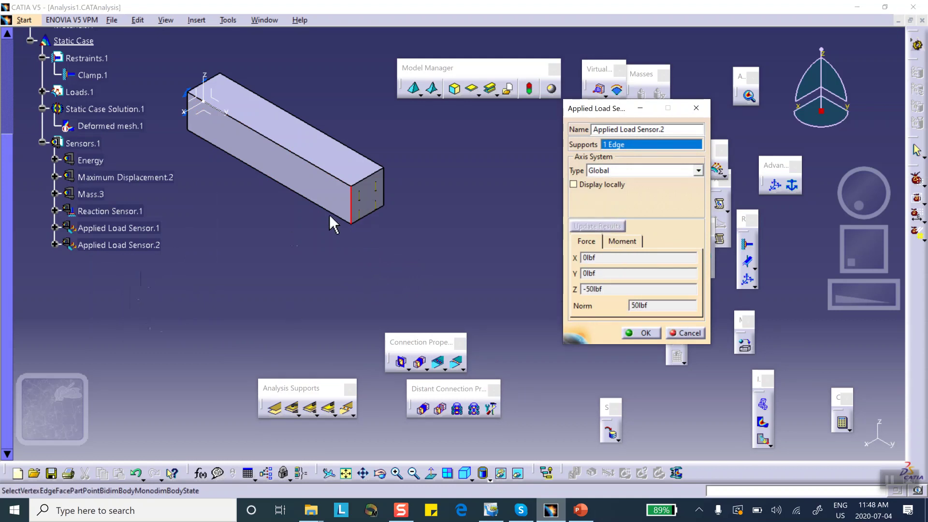
{"action": "left_click", "coordinate": [581, 511]}
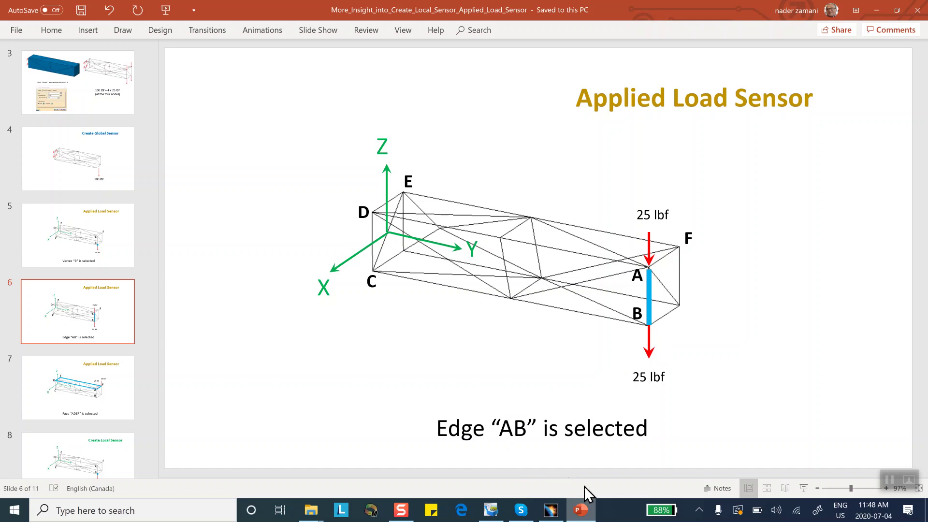
{"action": "left_click", "coordinate": [551, 510]}
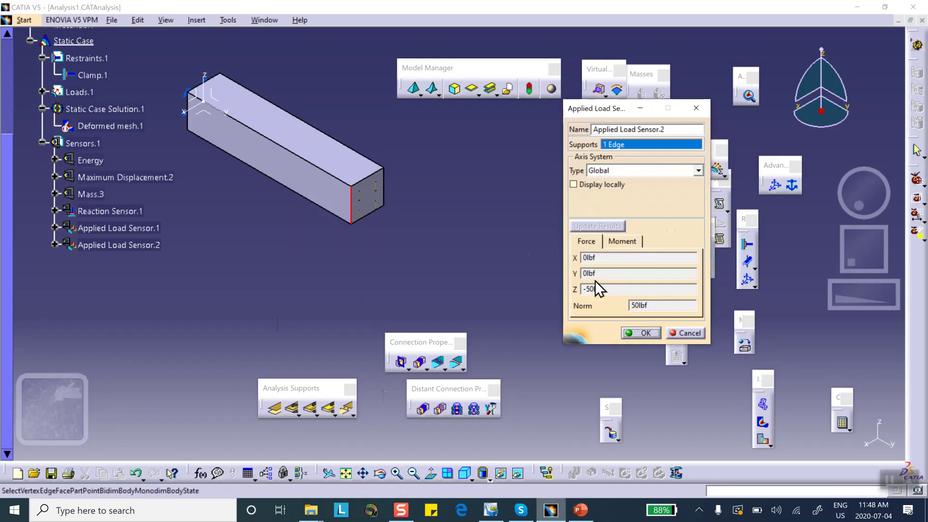
{"action": "left_click", "coordinate": [619, 243]}
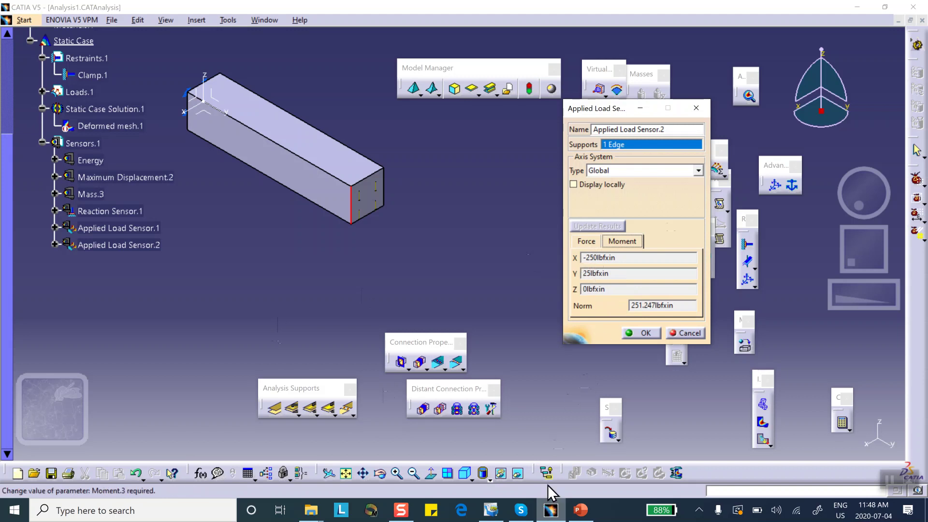
- Review the two nodal loads on the Edge AB slide in PowerPoint to explain the edge sensor's moments
{"action": "left_click", "coordinate": [583, 506]}
{"action": "left_click", "coordinate": [583, 508]}
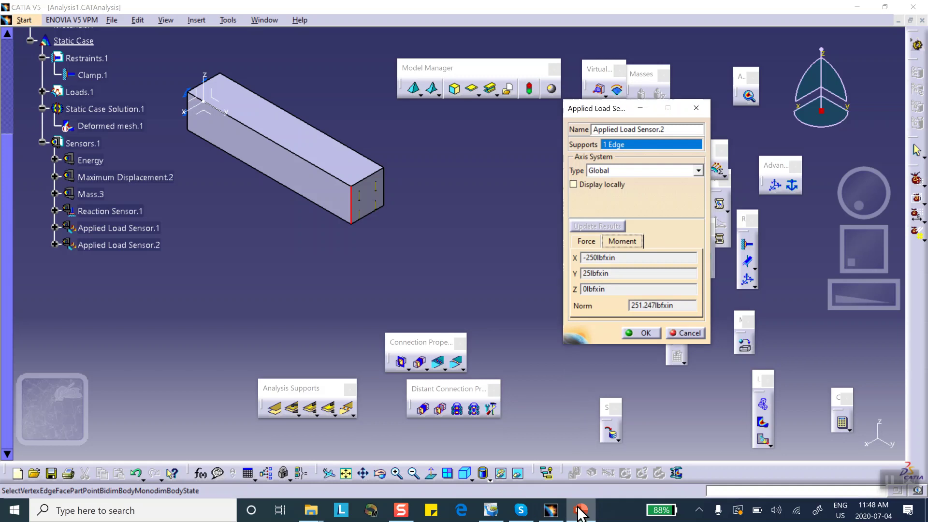
{"action": "left_click", "coordinate": [578, 507]}
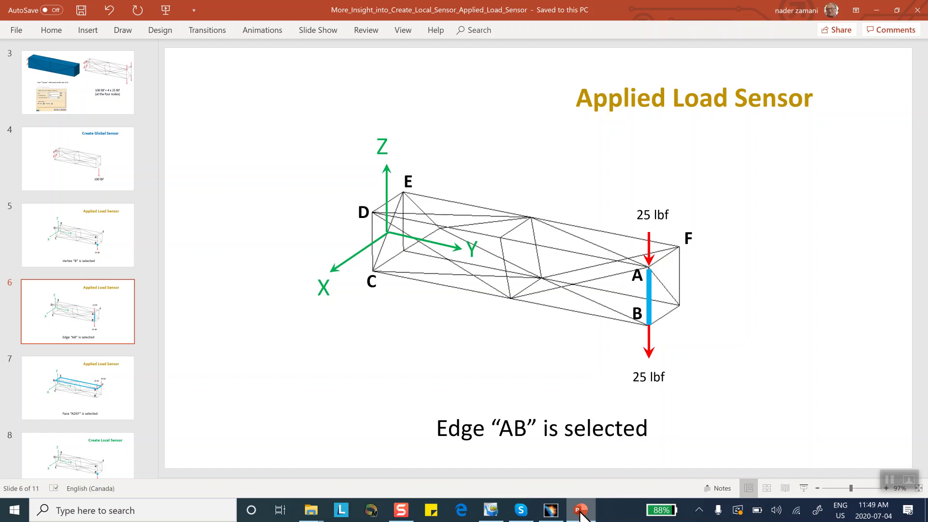
{"action": "left_click", "coordinate": [551, 510]}
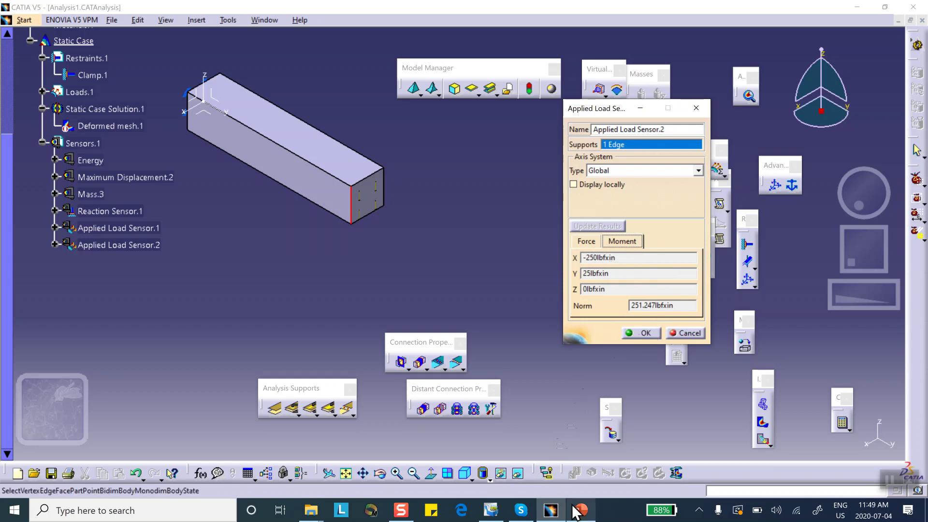
{"action": "left_click", "coordinate": [552, 512]}
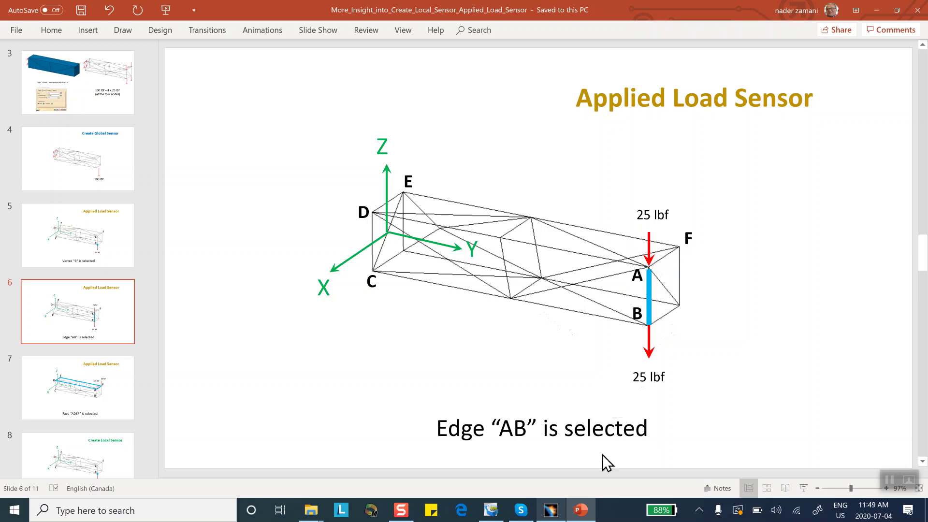
{"action": "left_click", "coordinate": [581, 509]}
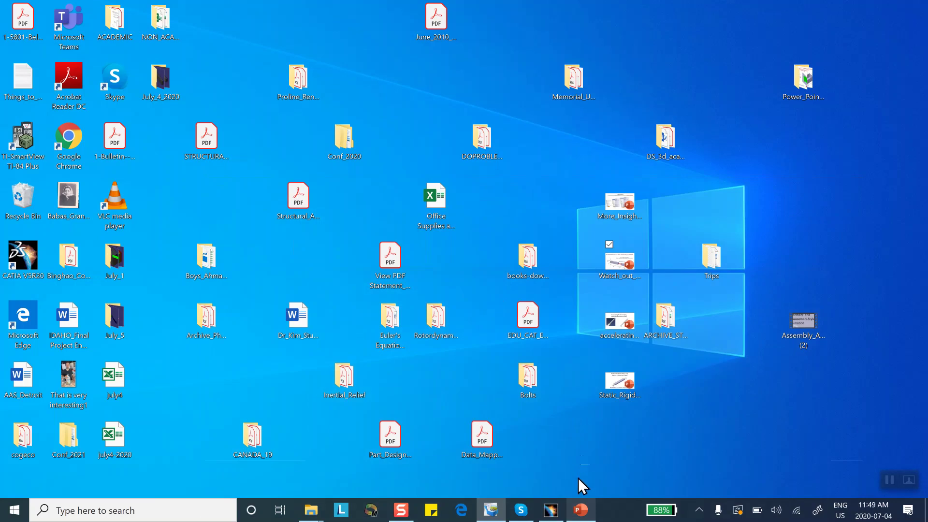
- Return to CATIA, review the edge sensor's force components and confirm the sensor
{"action": "left_click", "coordinate": [550, 509]}
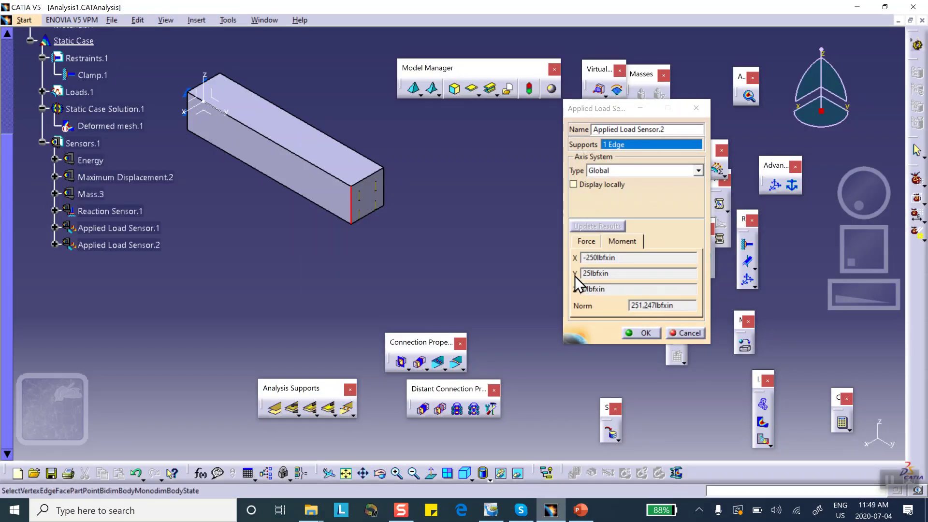
{"action": "left_click", "coordinate": [587, 242]}
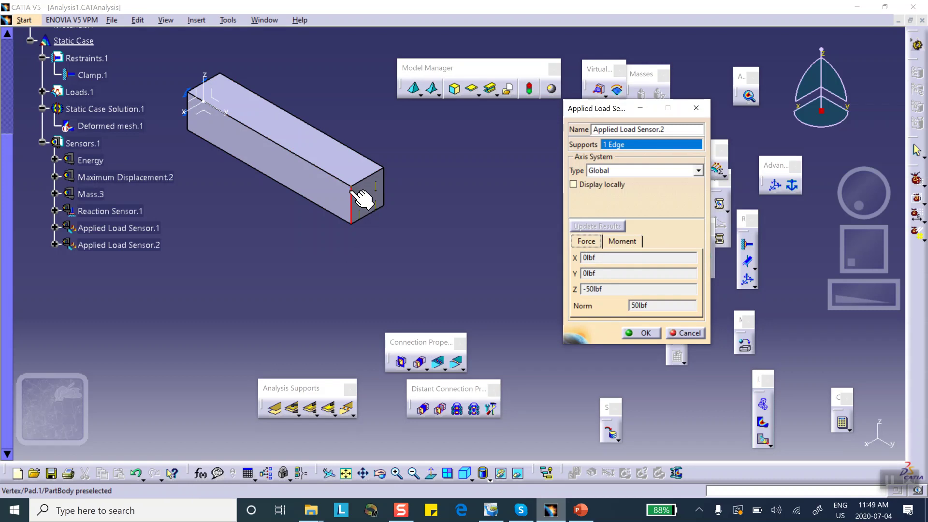
{"action": "left_click", "coordinate": [650, 336]}
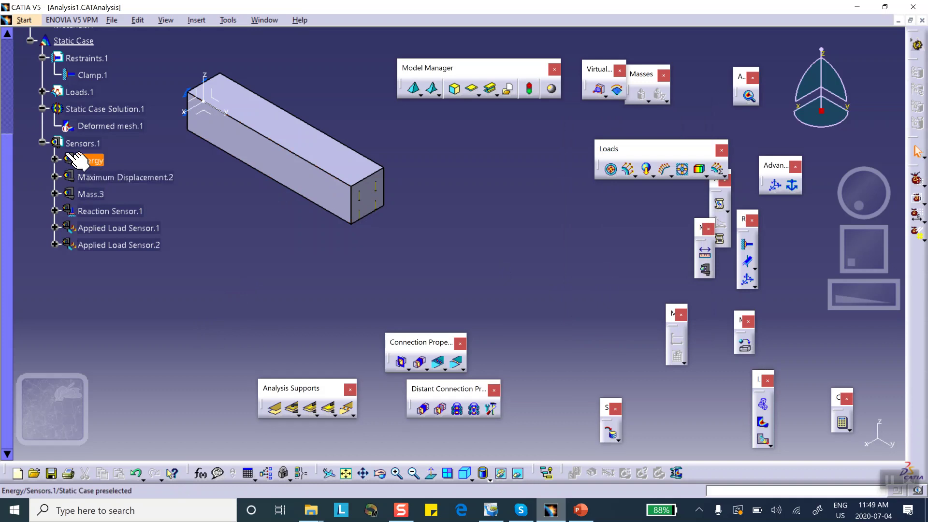
- Create an applied load sensor on the bar's loaded end face with the Global axis system, updating its results and showing the force components
{"action": "left_click", "coordinate": [90, 143]}
{"action": "right_click", "coordinate": [90, 143]}
{"action": "mouse_move", "coordinate": [146, 349]}
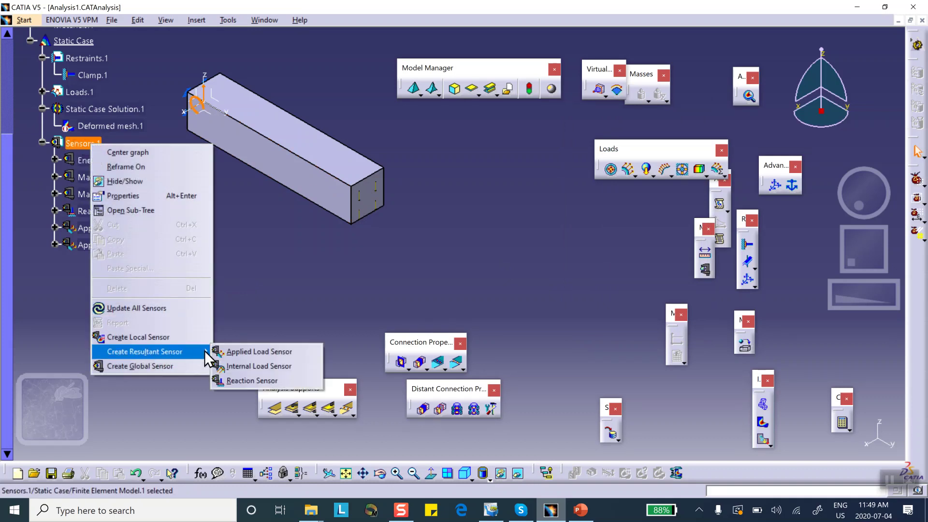
{"action": "left_click", "coordinate": [225, 350]}
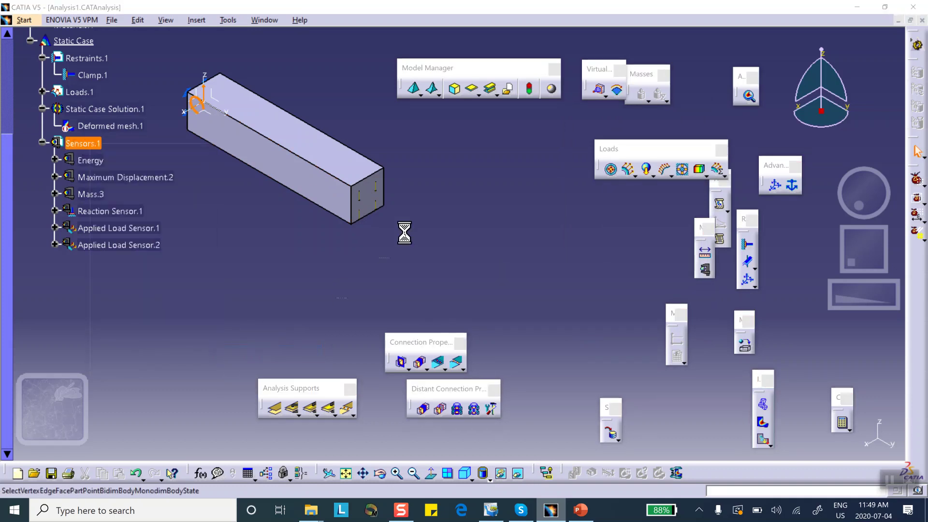
{"action": "left_click", "coordinate": [376, 196]}
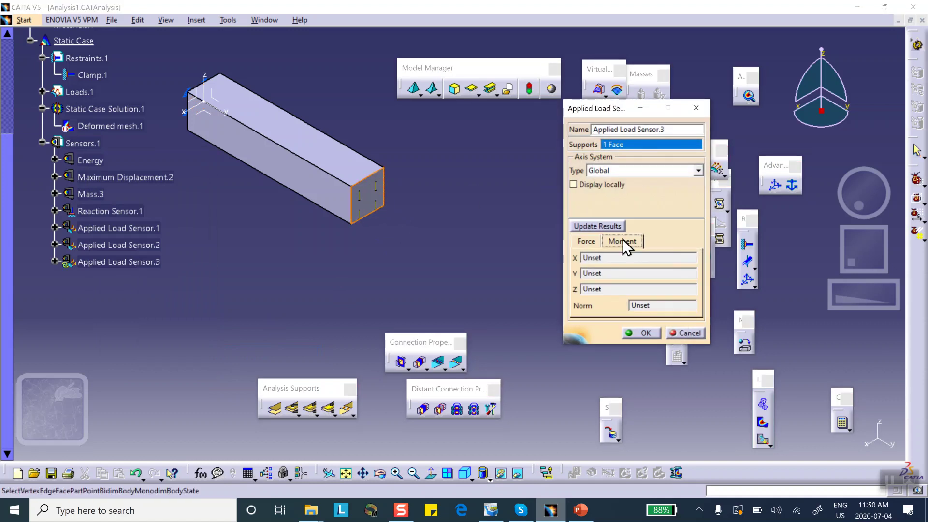
{"action": "left_click", "coordinate": [610, 227]}
{"action": "left_click", "coordinate": [591, 241]}
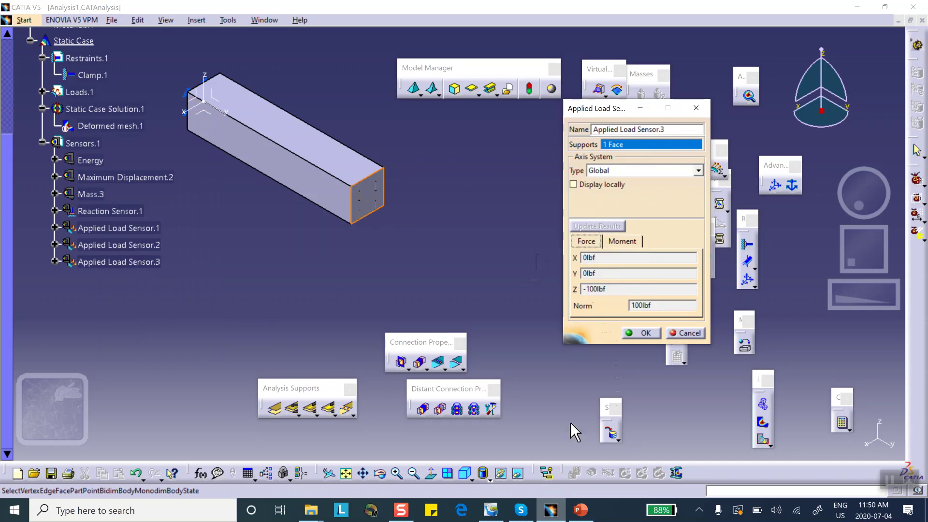
- Review the four-node load slide in PowerPoint, and back in CATIA check the end-face sensor's moment components and confirm it
{"action": "left_click", "coordinate": [583, 508]}
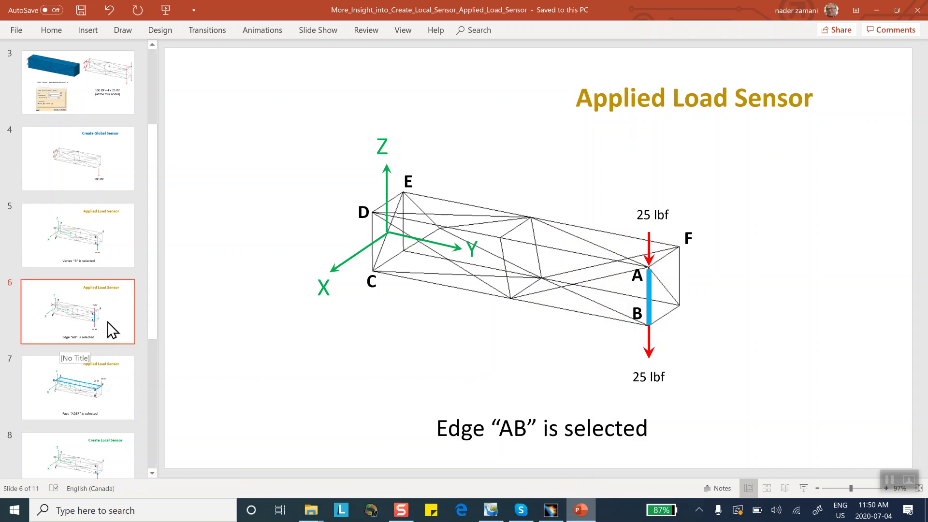
{"action": "left_click", "coordinate": [115, 92]}
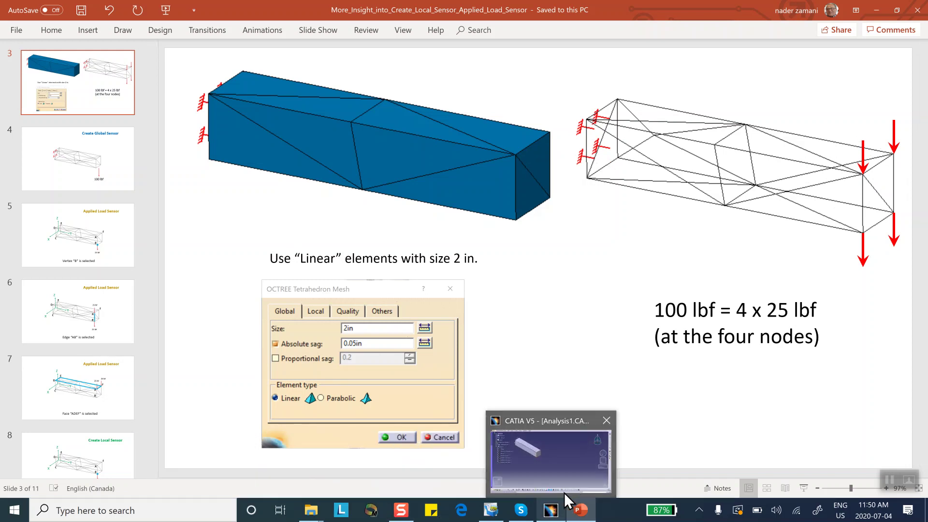
{"action": "left_click", "coordinate": [551, 510]}
{"action": "left_click", "coordinate": [630, 241]}
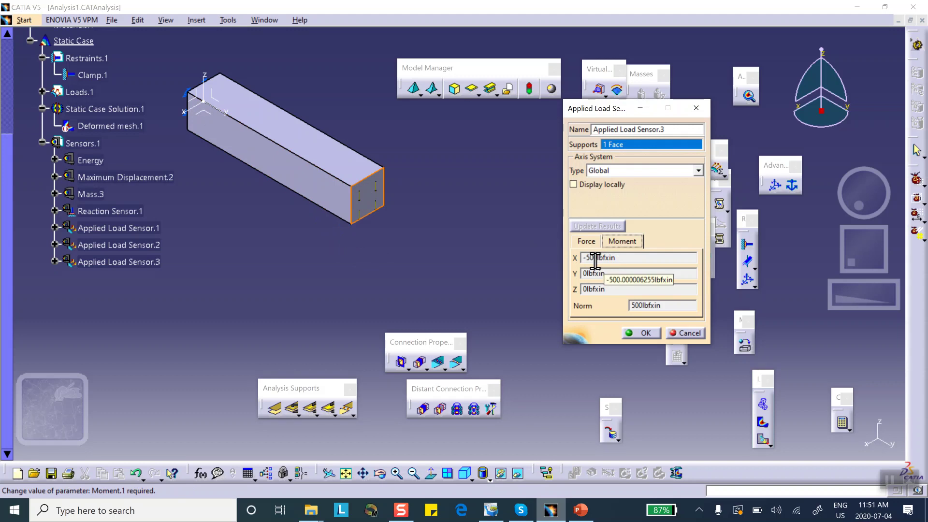
{"action": "left_click", "coordinate": [648, 334]}
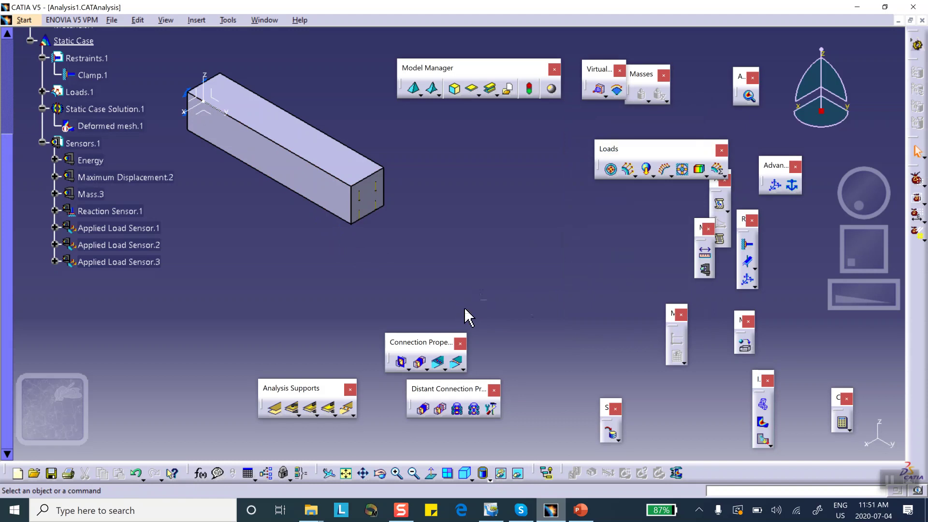
- Switch to PowerPoint to review the Applied Load Sensor slides for edge AB and face ADEF
{"action": "left_click", "coordinate": [581, 510]}
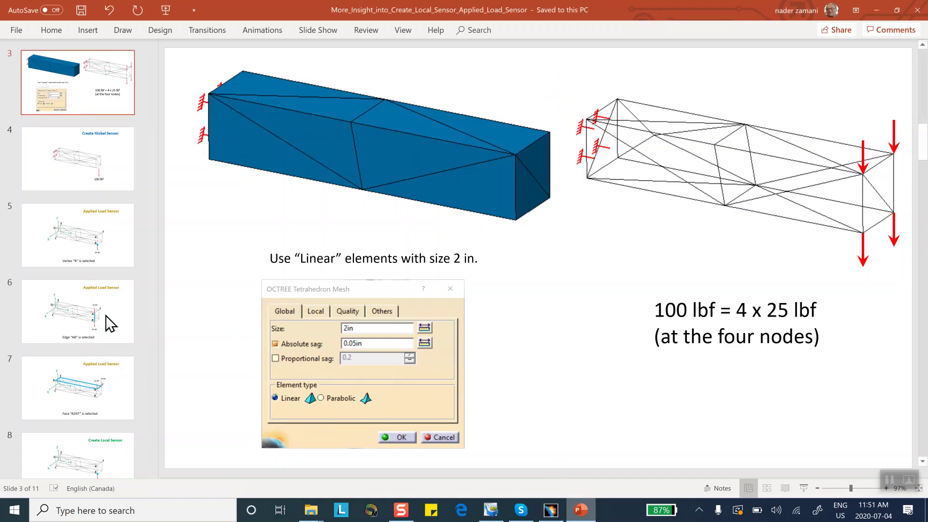
{"action": "left_click", "coordinate": [88, 322]}
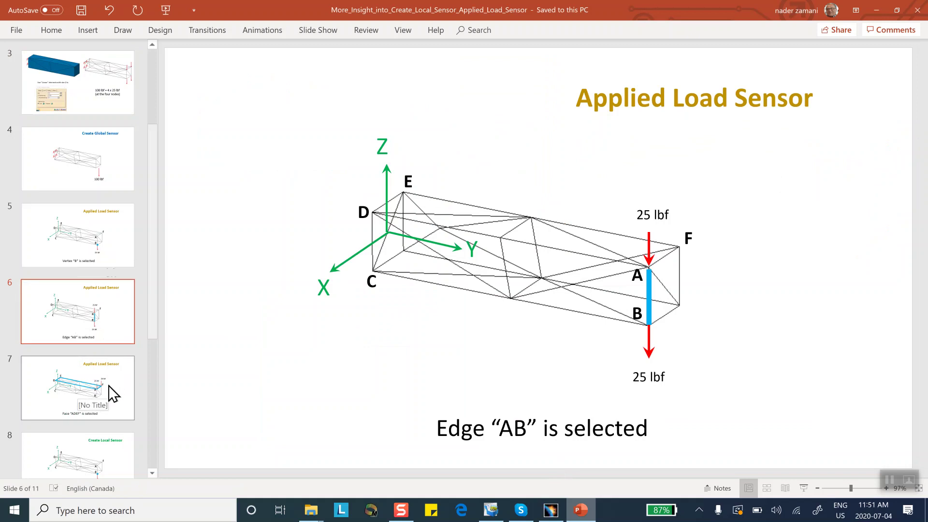
{"action": "left_click", "coordinate": [119, 397]}
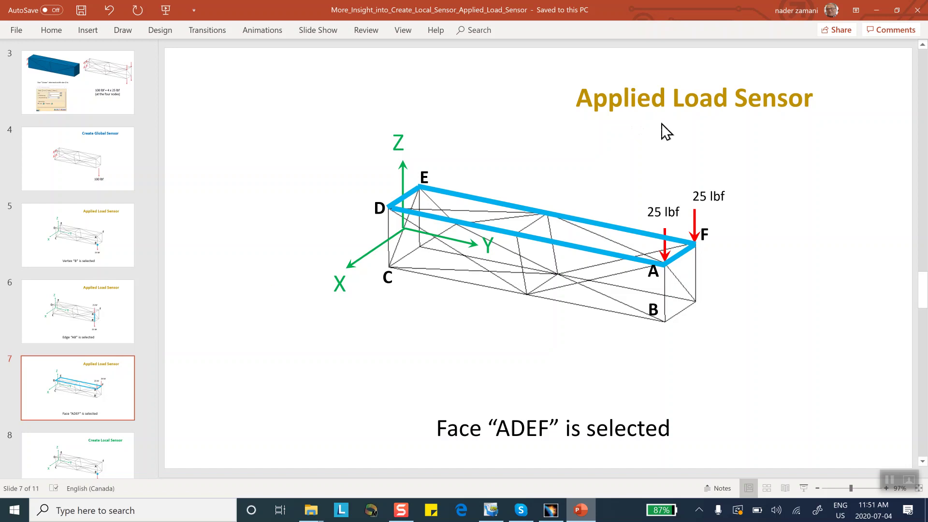
- Review the Create Local Sensor slide for vertex B and go back to the Applied Load Sensor slide for face ADEF
{"action": "left_click", "coordinate": [106, 459]}
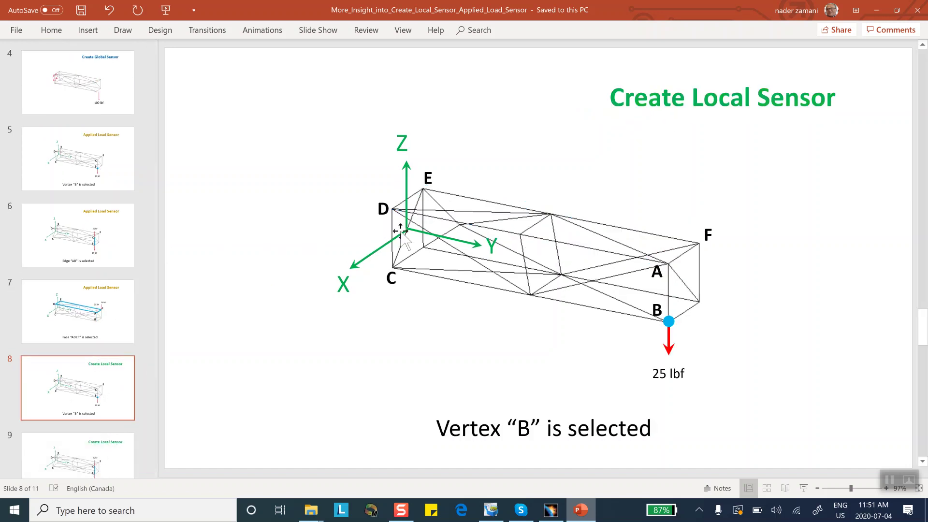
{"action": "left_click", "coordinate": [121, 315]}
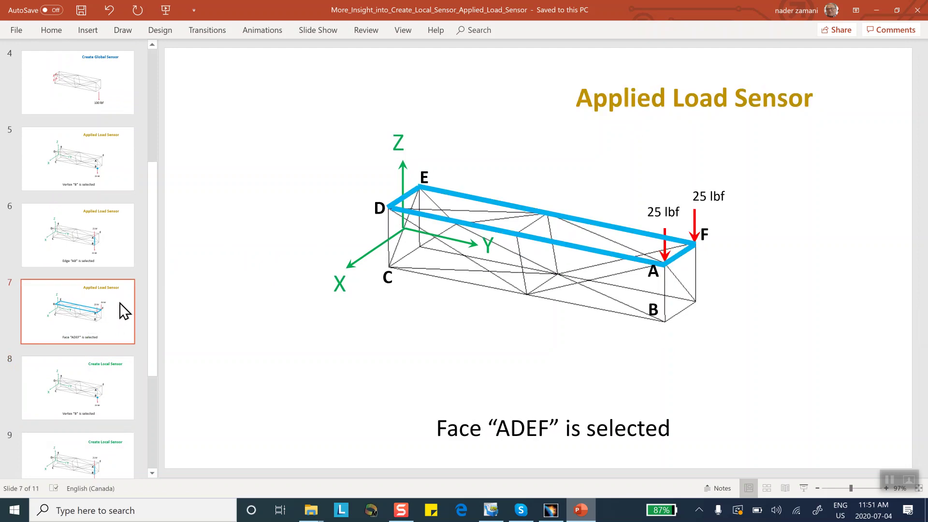
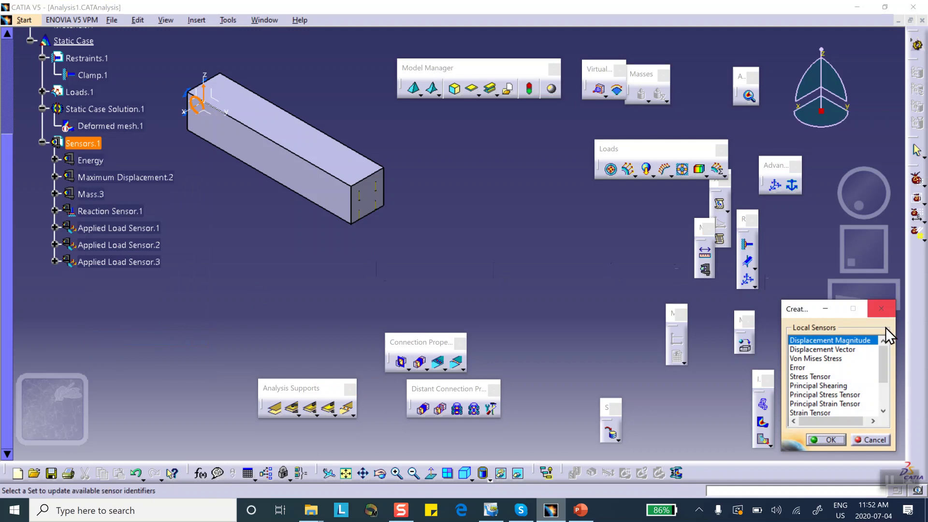
- In CATIA, look through the available local sensor types and create a Displacement Vector sensor
{"action": "left_click_drag", "start_coordinate": [887, 356], "coordinate": [885, 365]}
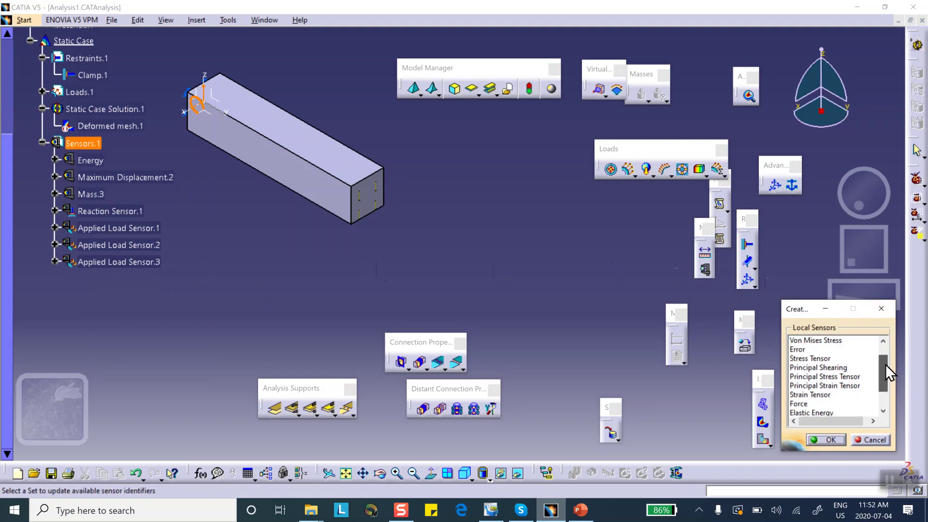
{"action": "left_click_drag", "start_coordinate": [884, 363], "coordinate": [880, 350]}
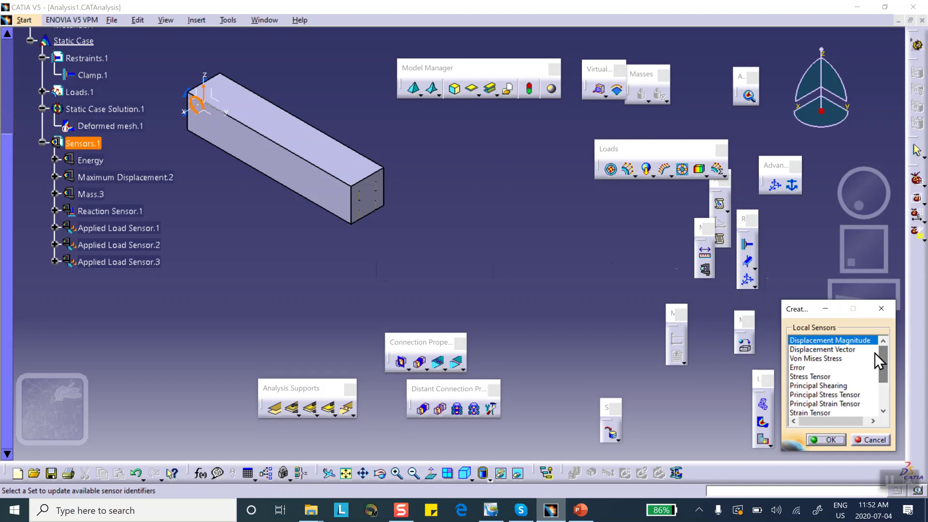
{"action": "left_click", "coordinate": [821, 349]}
{"action": "left_click", "coordinate": [822, 359]}
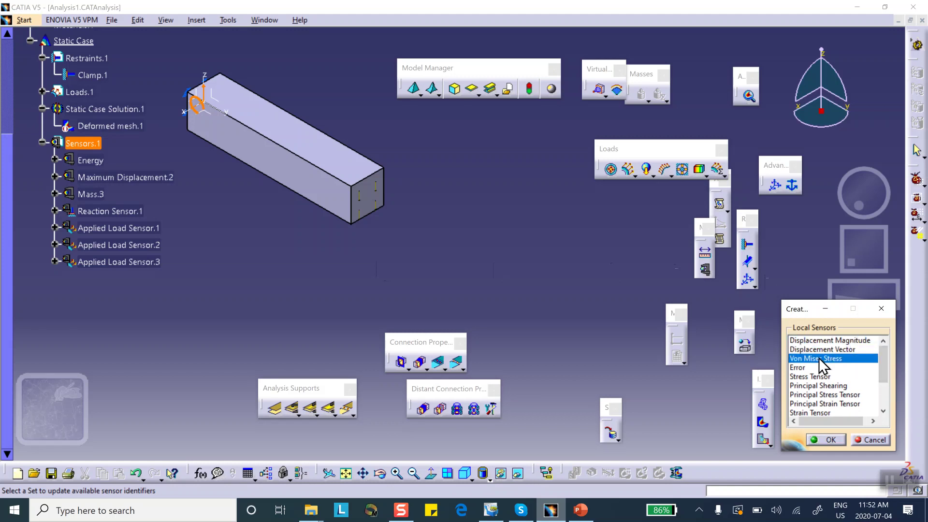
{"action": "left_click", "coordinate": [819, 349]}
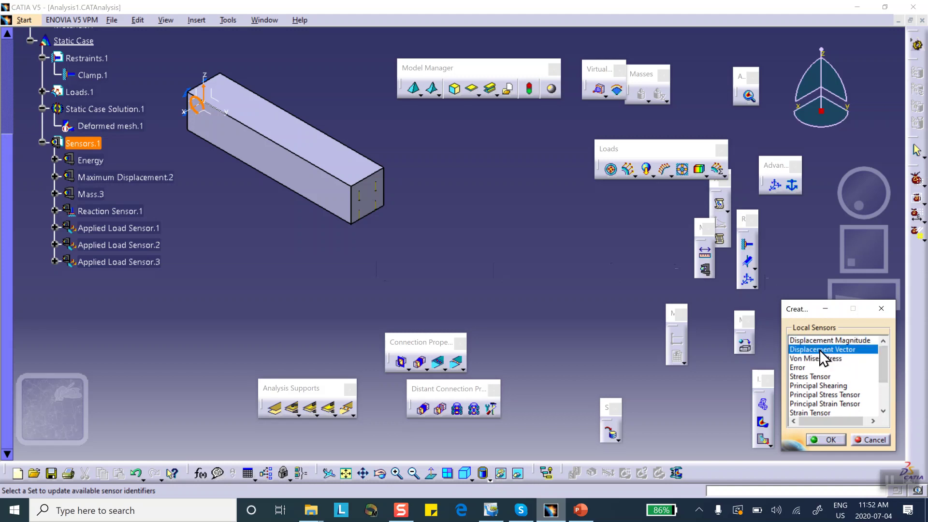
{"action": "left_click", "coordinate": [830, 438]}
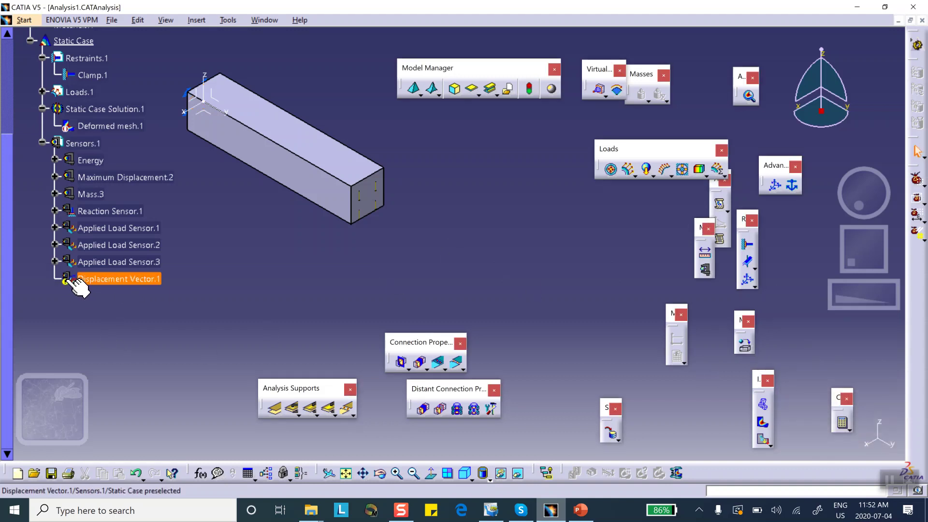
- Support the displacement vector sensor on vertex B, the lower front corner of the loaded end, and name it displacement_at_B
{"action": "double_click", "coordinate": [120, 279]}
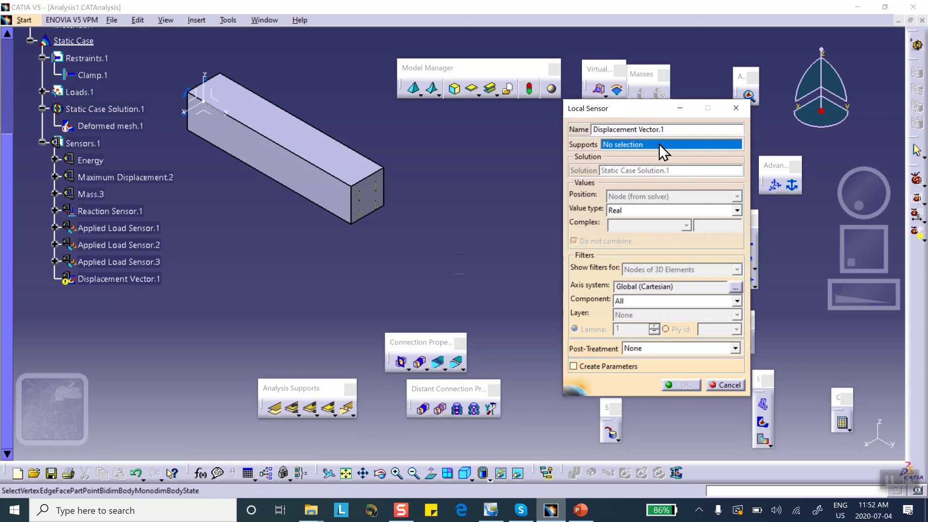
{"action": "left_click", "coordinate": [351, 223]}
{"action": "left_click_drag", "start_coordinate": [666, 127], "coordinate": [587, 130]}
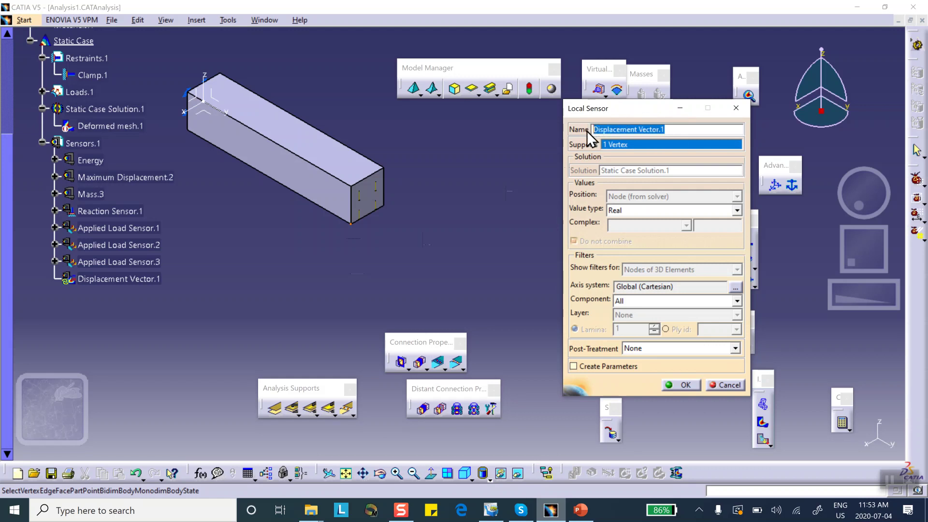
{"action": "type", "text": "at_B"}
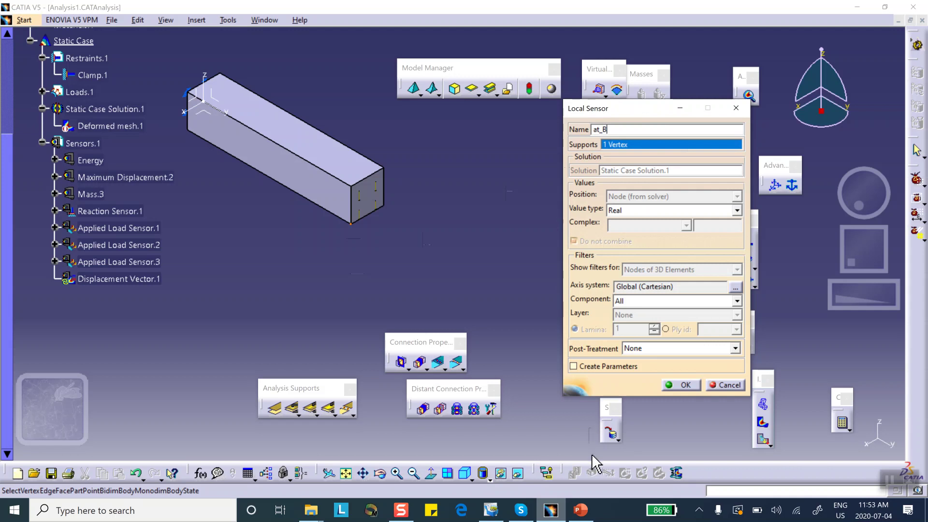
{"action": "left_click", "coordinate": [580, 510]}
{"action": "left_click", "coordinate": [580, 510]}
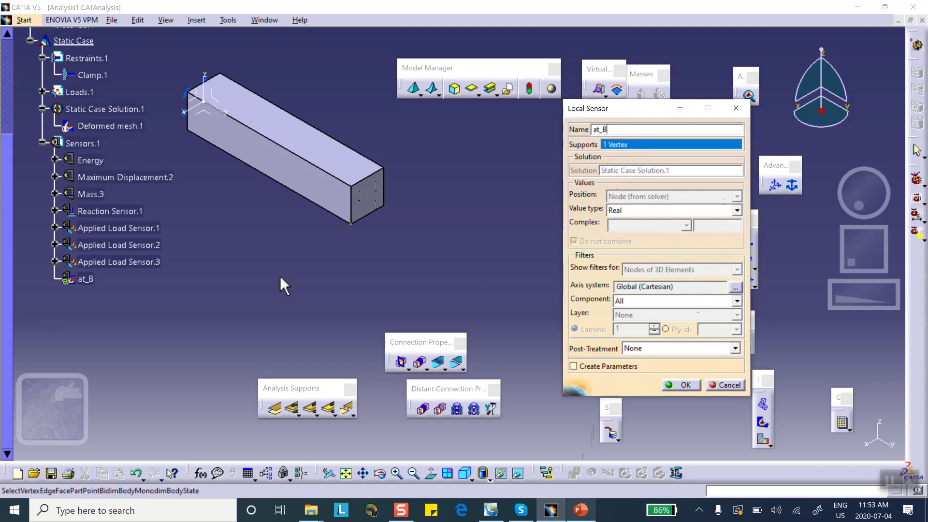
{"action": "left_click", "coordinate": [594, 129]}
{"action": "type", "text": "displacement"}
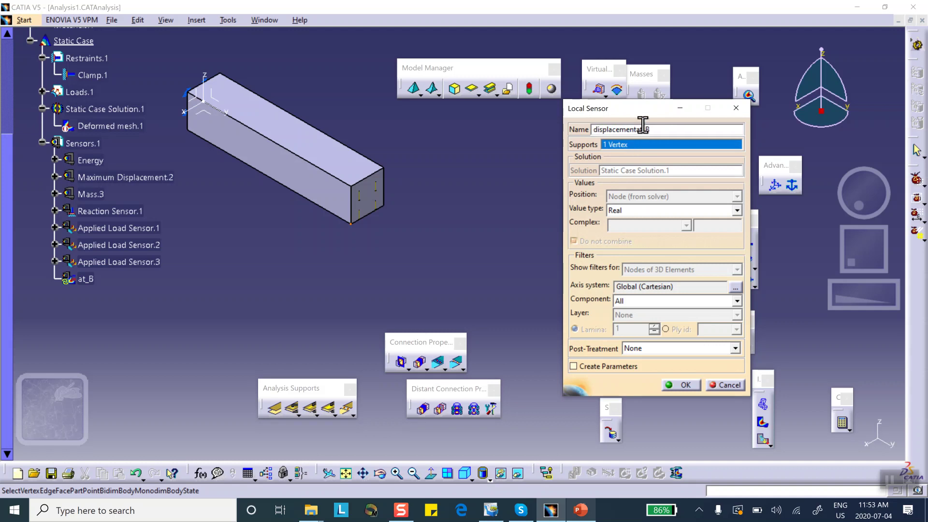
{"action": "type", "text": "_"}
- Look through the component filter options, keep All components for the displacement_at_B sensor, and confirm its definition
{"action": "left_click", "coordinate": [737, 301]}
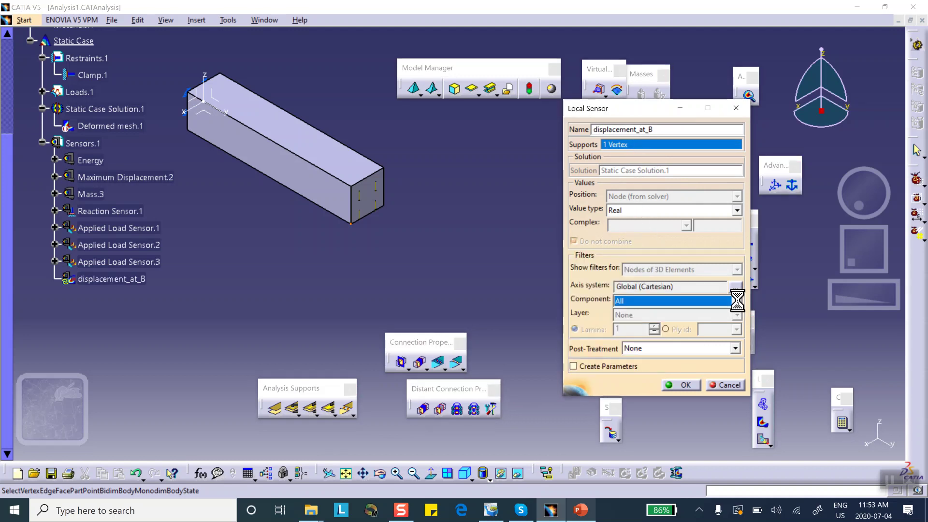
{"action": "left_click", "coordinate": [737, 300]}
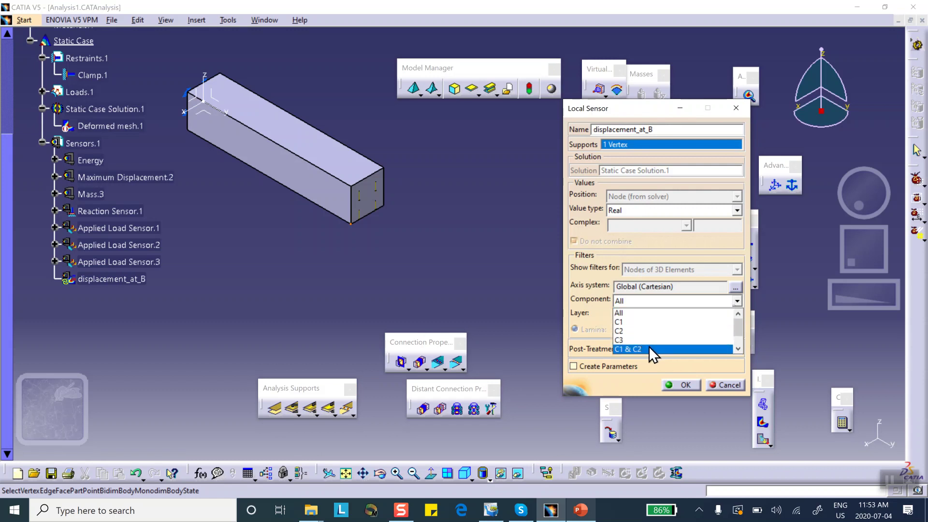
{"action": "left_click", "coordinate": [738, 348]}
{"action": "left_click", "coordinate": [738, 349]}
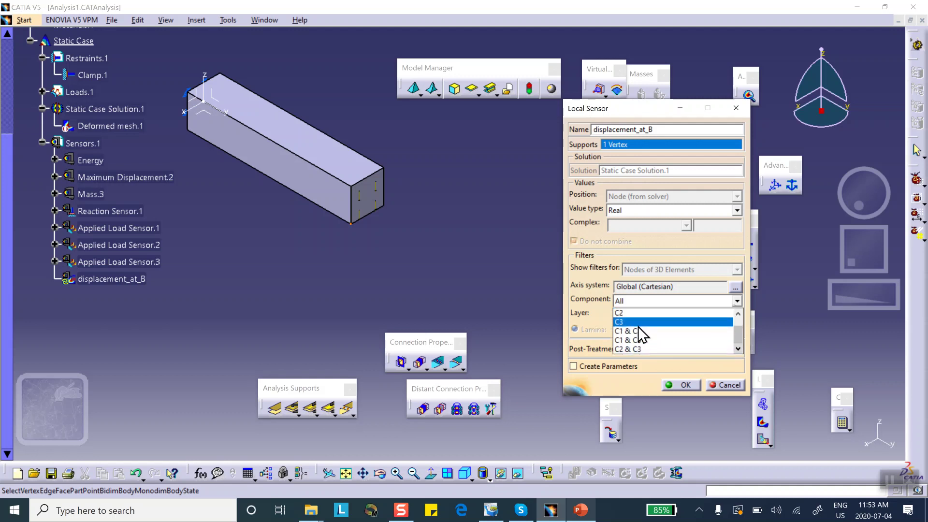
{"action": "left_click", "coordinate": [736, 313]}
{"action": "left_click", "coordinate": [737, 313]}
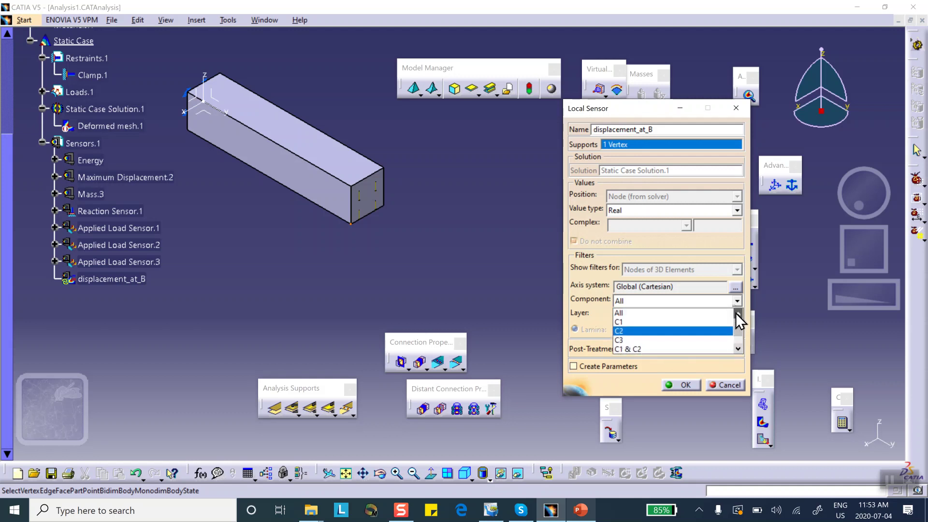
{"action": "left_click", "coordinate": [675, 317]}
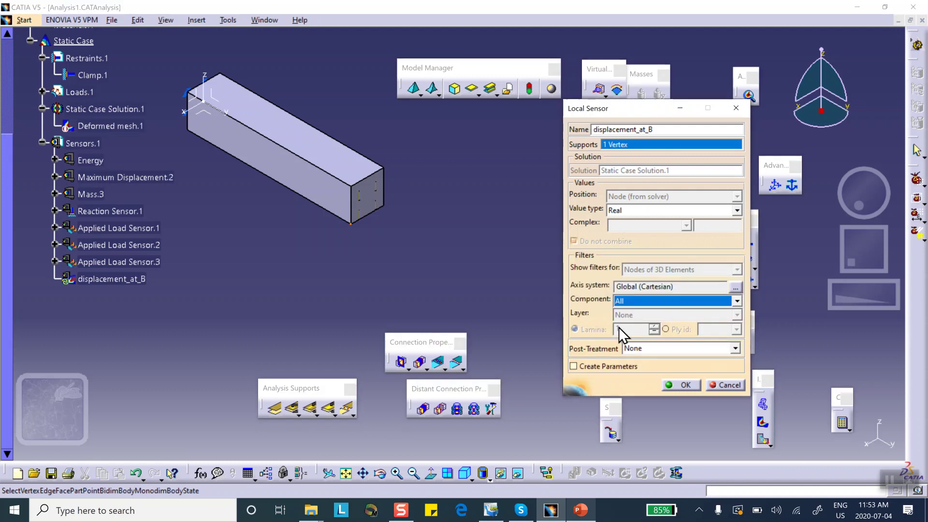
{"action": "left_click", "coordinate": [681, 384]}
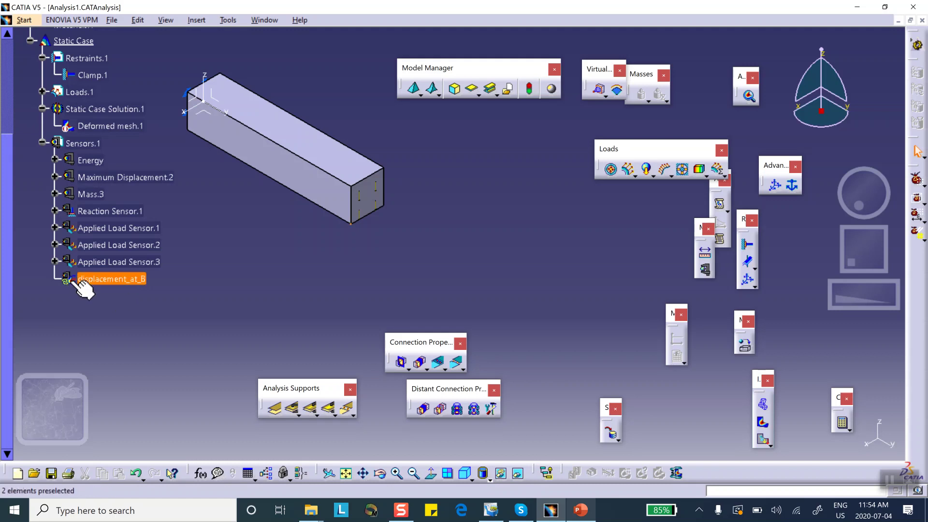
- Update the displacement_at_B sensor, allowing its inputs to be recomputed, and check its definition without changing it
{"action": "right_click", "coordinate": [99, 279]}
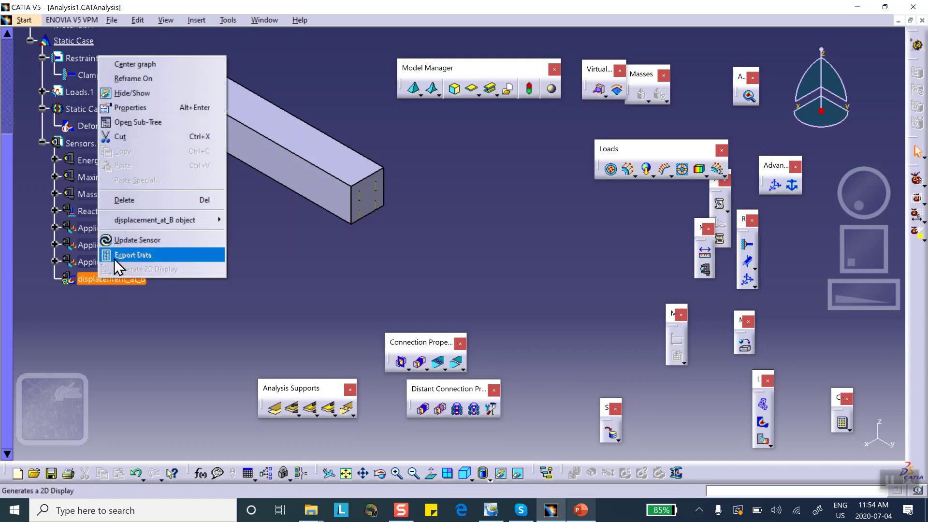
{"action": "left_click", "coordinate": [130, 239]}
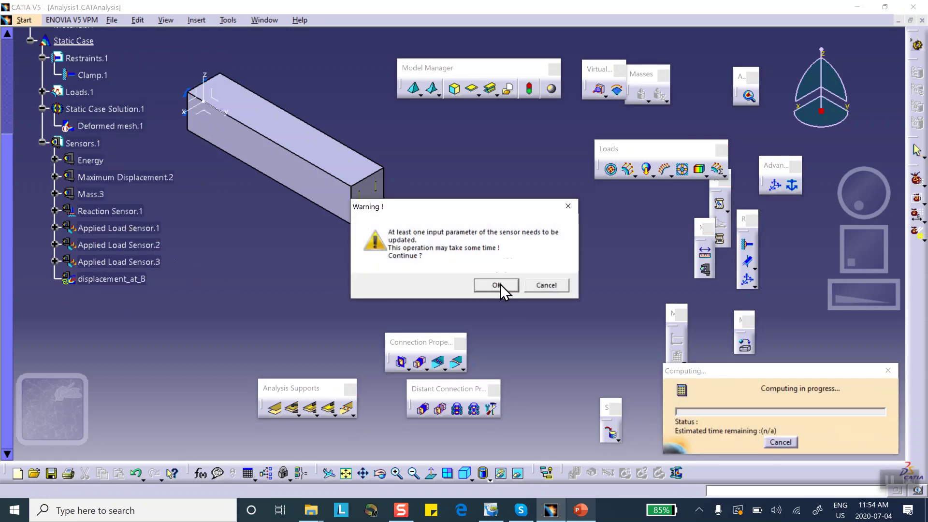
{"action": "left_click", "coordinate": [497, 285]}
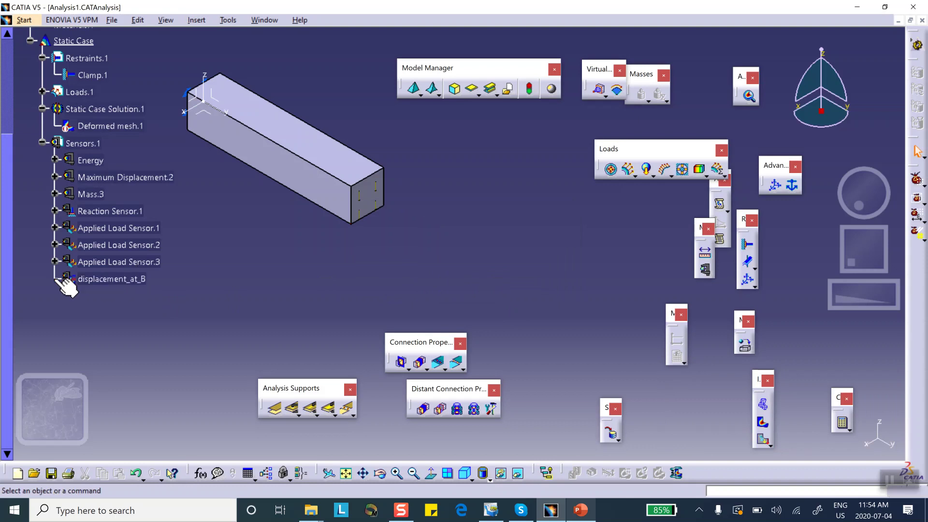
{"action": "double_click", "coordinate": [110, 279]}
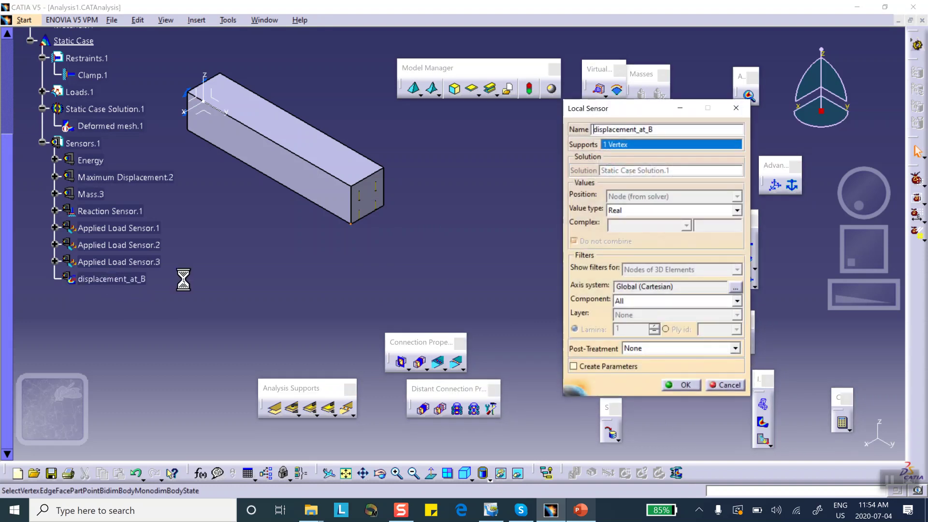
{"action": "left_click", "coordinate": [728, 385]}
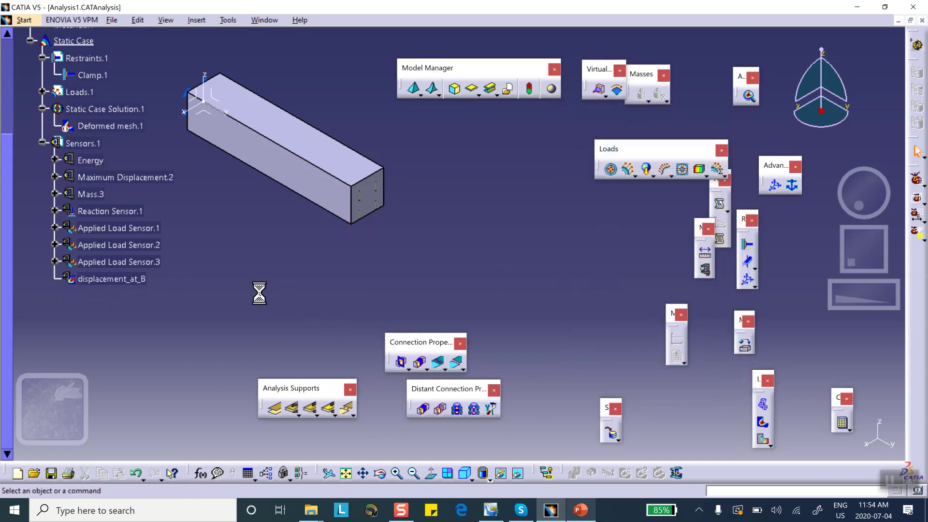
- Export the displacement_at_B data as an Excel worksheet named at_B in the July_4_2020 folder on the Desktop
{"action": "right_click", "coordinate": [122, 278]}
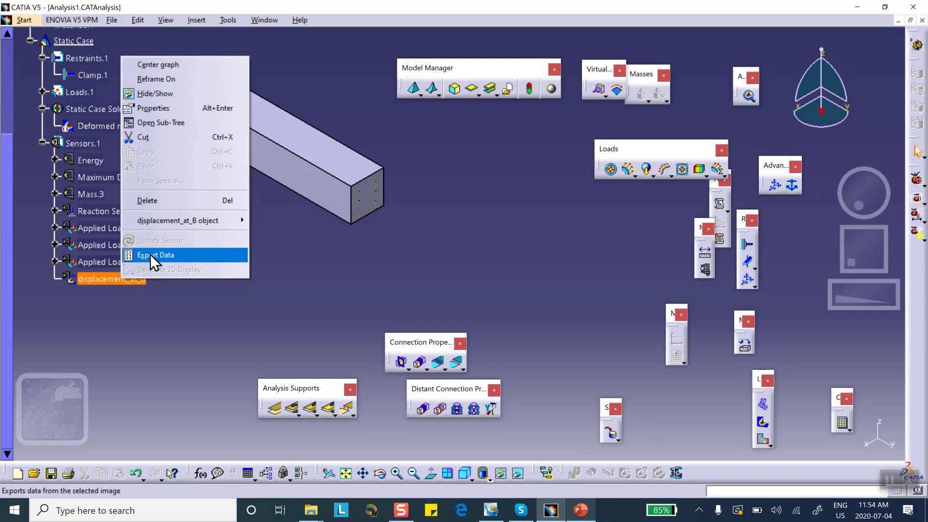
{"action": "left_click", "coordinate": [150, 254]}
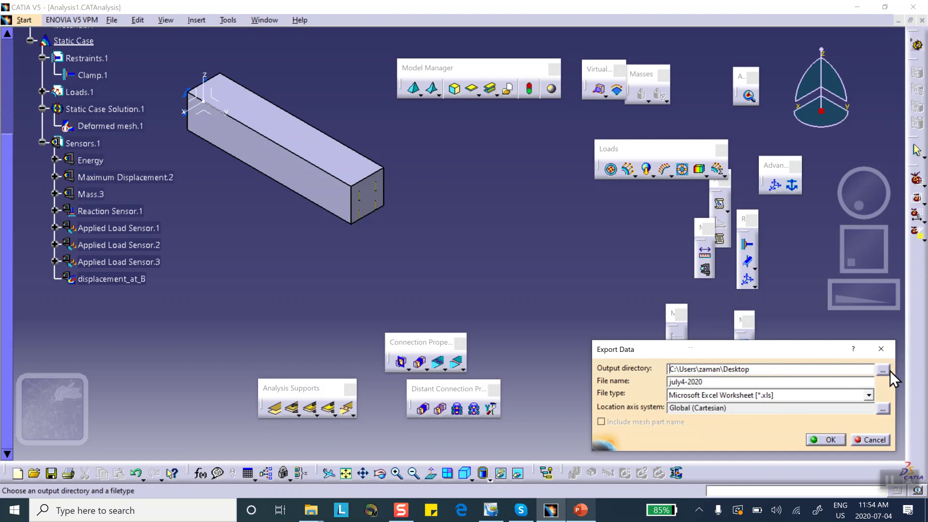
{"action": "left_click", "coordinate": [883, 370]}
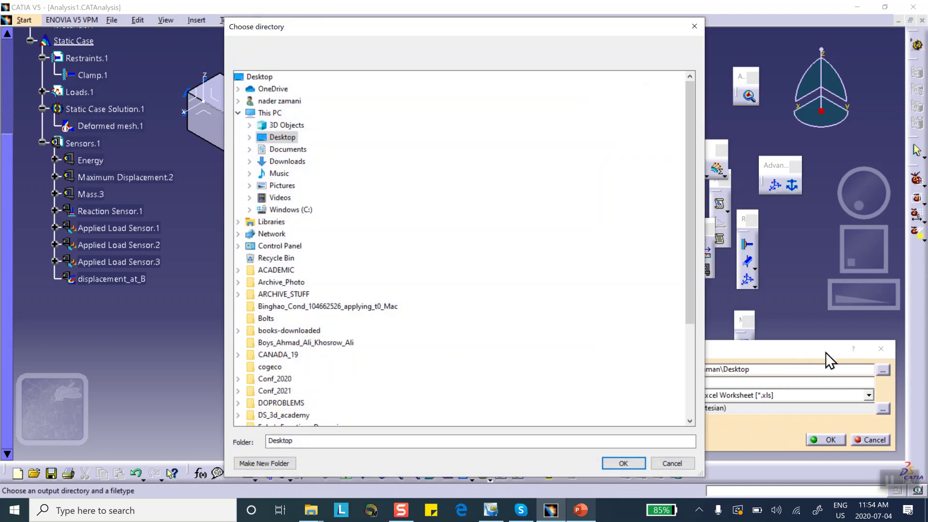
{"action": "scroll", "coordinate": [485, 249], "scroll_direction": "down", "scroll_amount": 4}
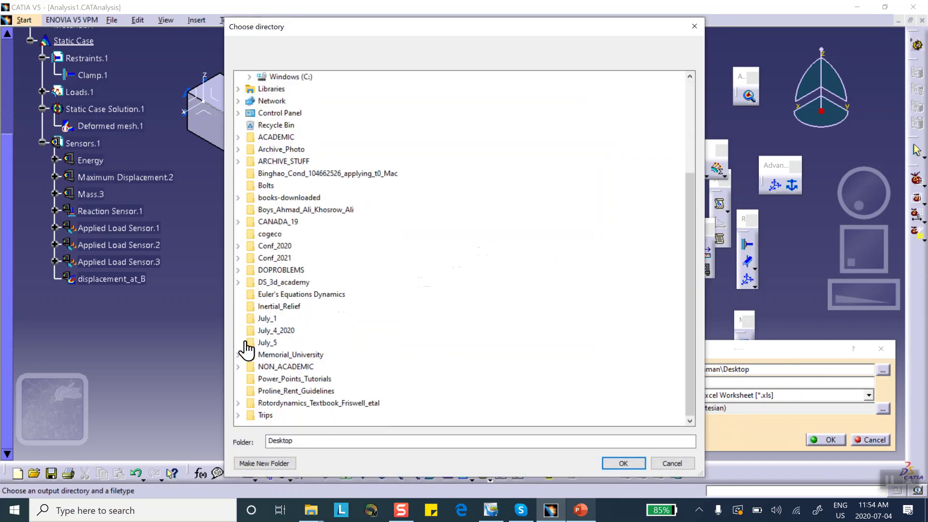
{"action": "left_click", "coordinate": [281, 334]}
{"action": "left_click", "coordinate": [624, 463]}
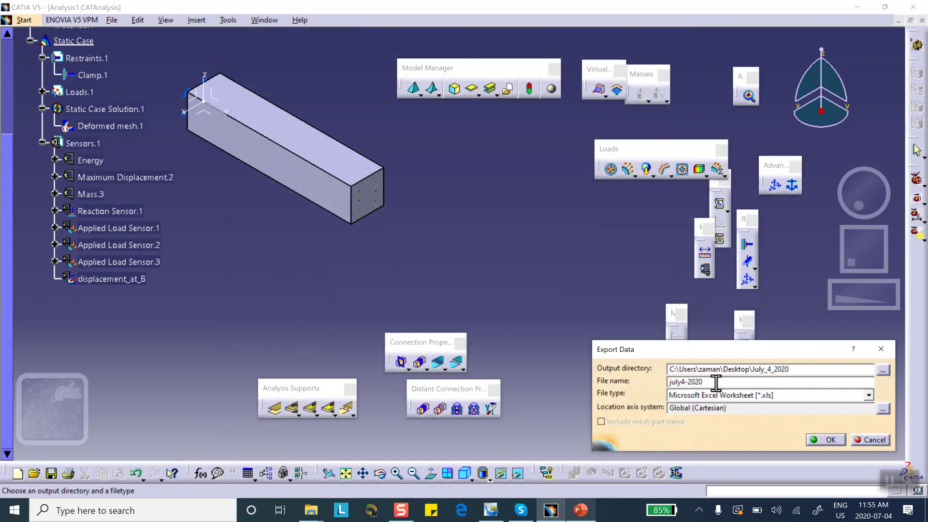
{"action": "left_click_drag", "start_coordinate": [698, 382], "coordinate": [639, 384]}
{"action": "type", "text": "at_B"}
{"action": "left_click", "coordinate": [830, 441]}
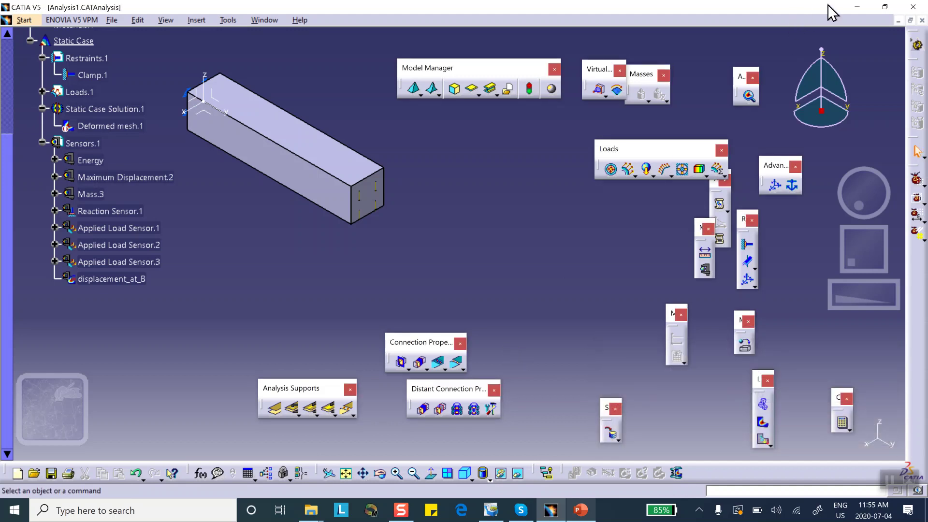
- Open the at_B worksheet from the July_4_2020 desktop folder in Excel, widen the C1 and C2 columns to read them, and close without saving
{"action": "left_click", "coordinate": [857, 7]}
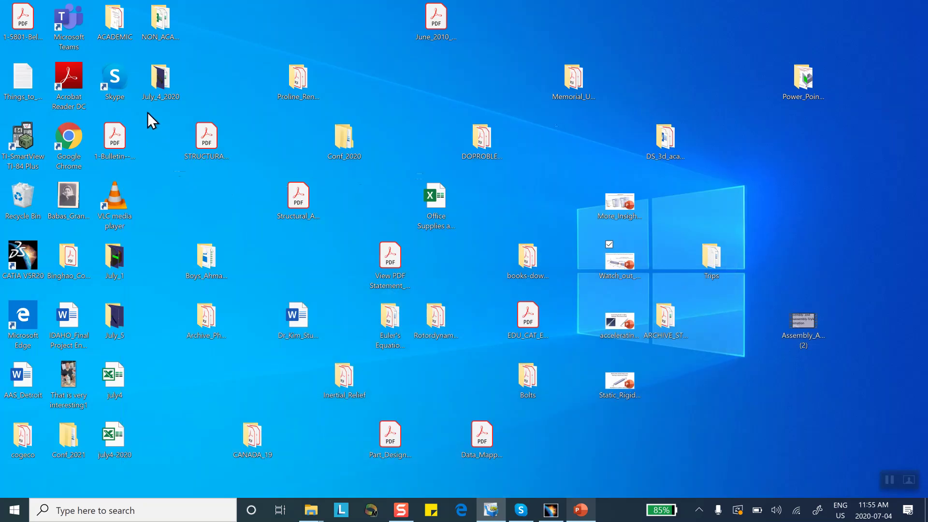
{"action": "left_click", "coordinate": [159, 85]}
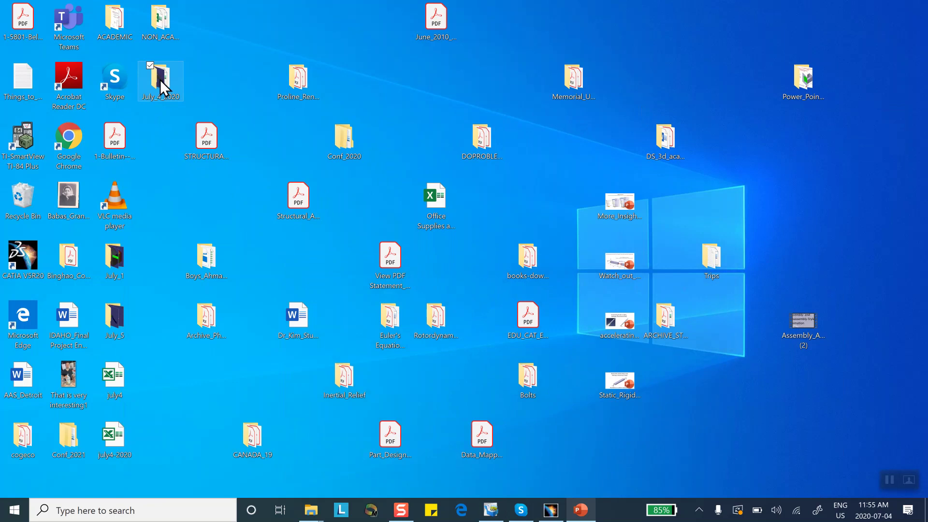
{"action": "double_click", "coordinate": [163, 88]}
{"action": "double_click", "coordinate": [372, 165]}
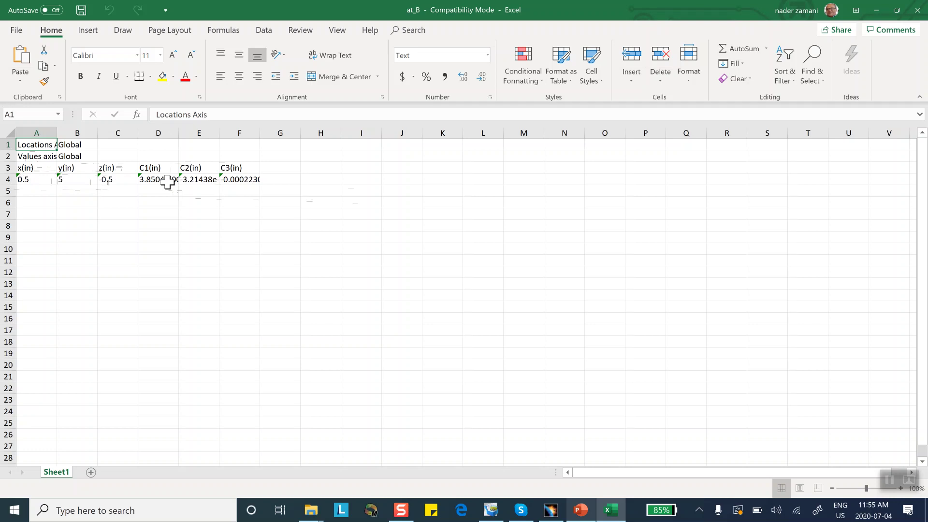
{"action": "left_click_drag", "start_coordinate": [181, 133], "coordinate": [244, 133]}
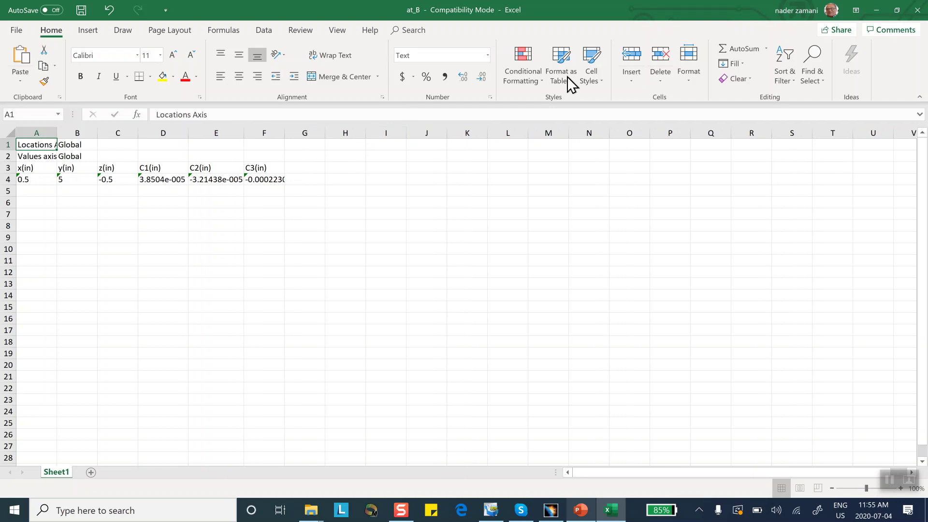
{"action": "left_click", "coordinate": [918, 10]}
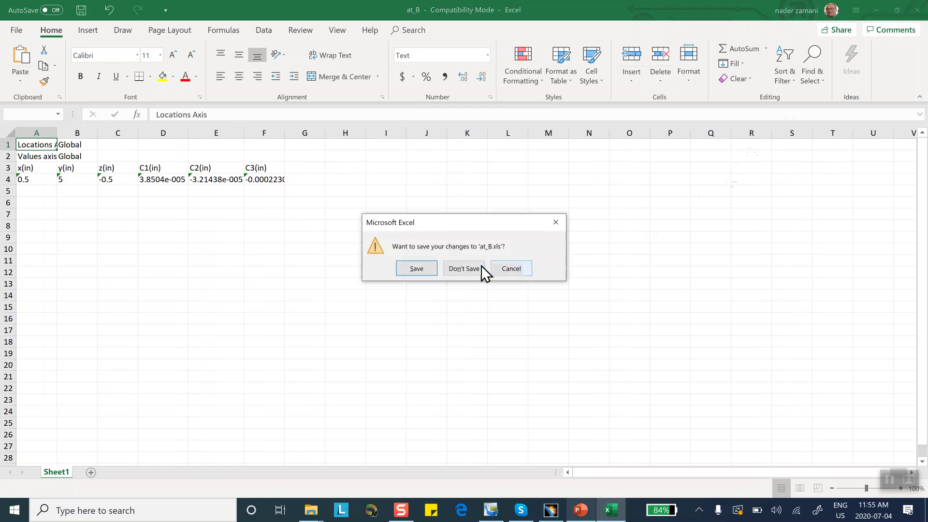
{"action": "left_click", "coordinate": [458, 269]}
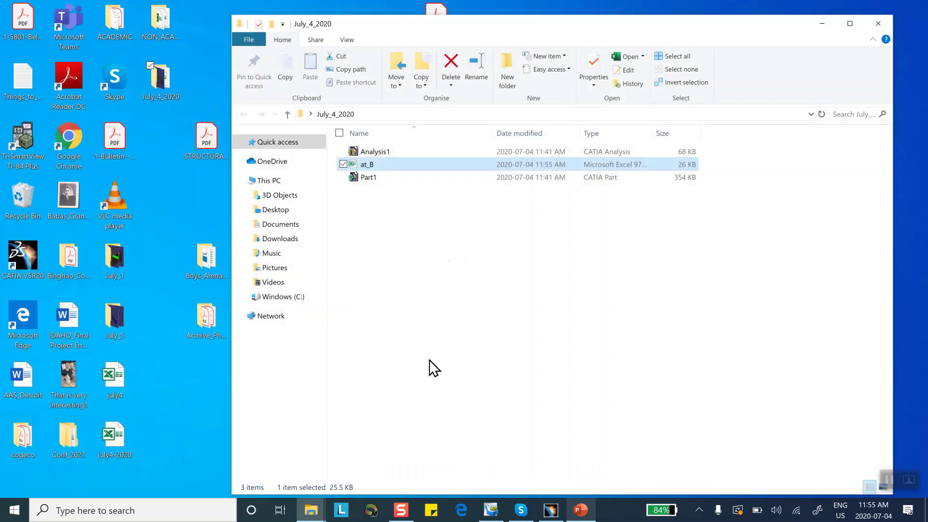
- Return to CATIA and create a Displacement Vector local sensor in the Sensors.1 set
{"action": "left_click", "coordinate": [550, 509]}
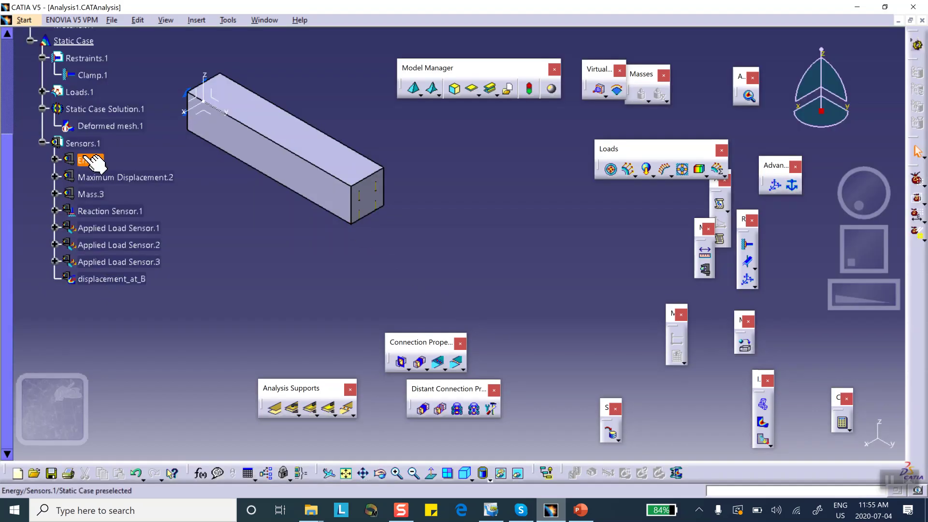
{"action": "right_click", "coordinate": [82, 143]}
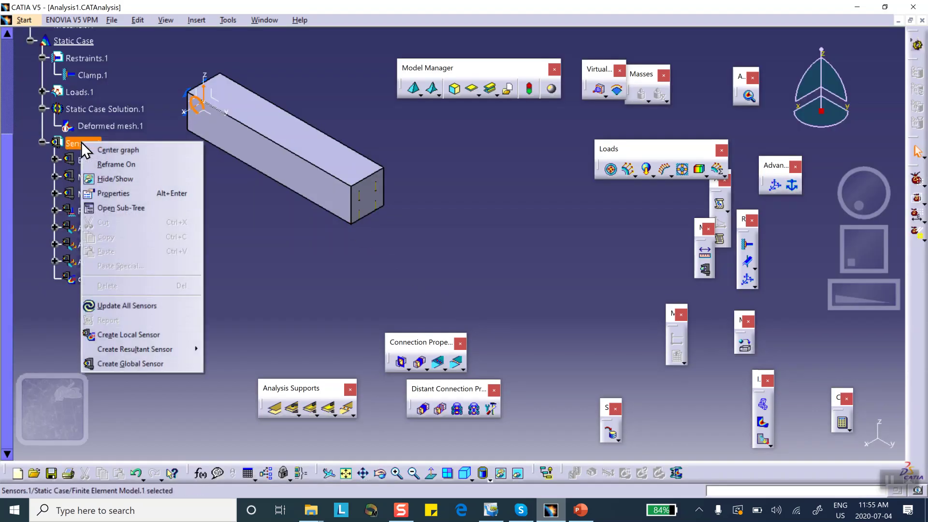
{"action": "mouse_move", "coordinate": [121, 348]}
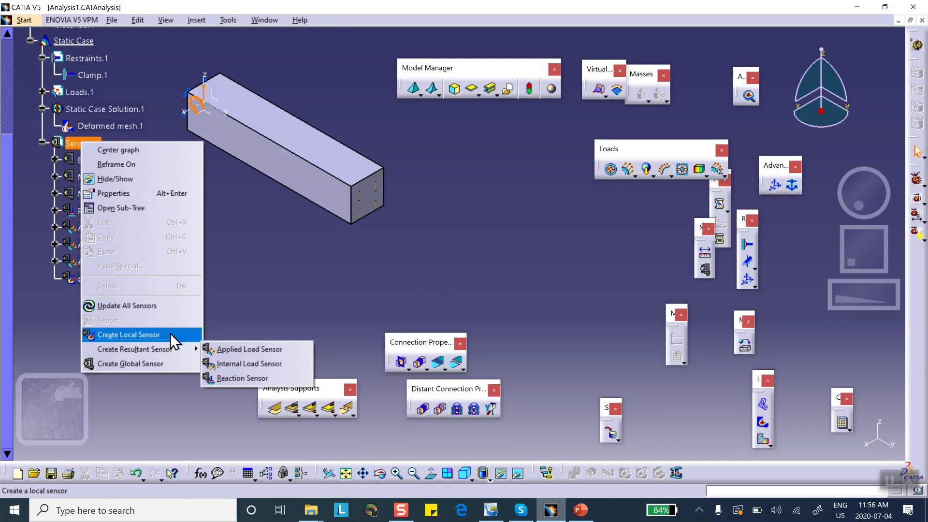
{"action": "left_click", "coordinate": [134, 335]}
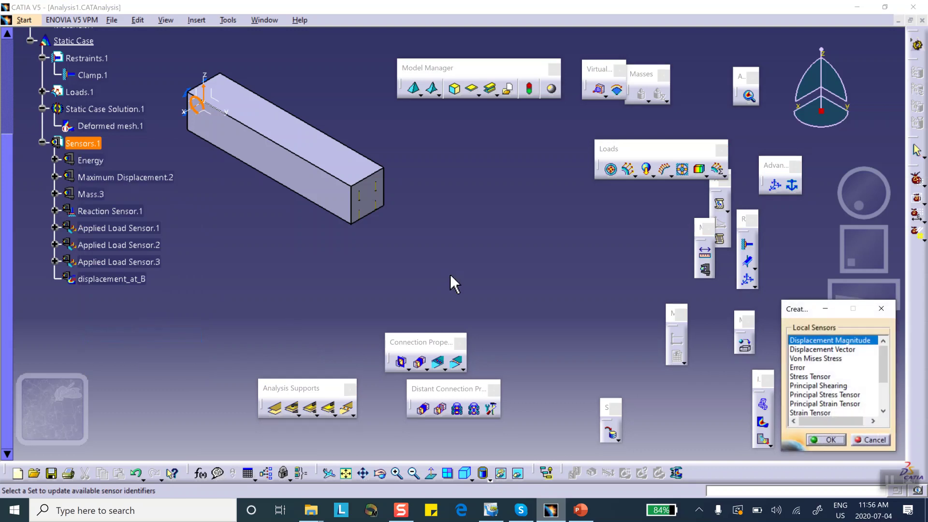
{"action": "left_click", "coordinate": [830, 350]}
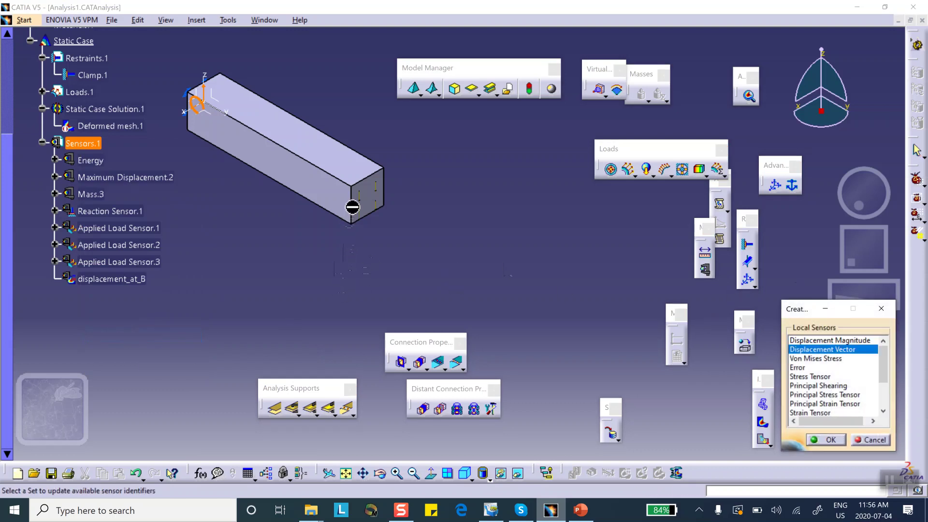
{"action": "left_click", "coordinate": [822, 440]}
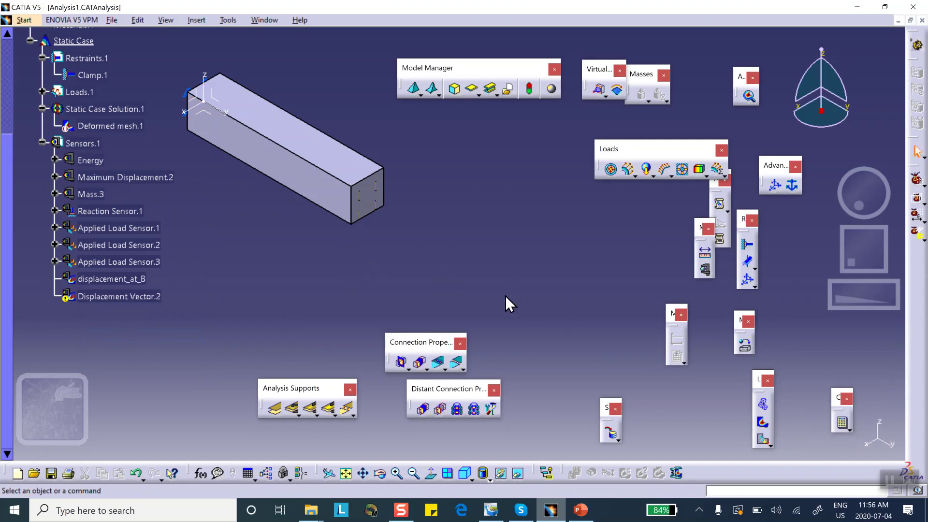
- Support the new displacement vector sensor on edge AB, the front vertical edge of the loaded end, and name it Displacement_on_AB
{"action": "double_click", "coordinate": [112, 296]}
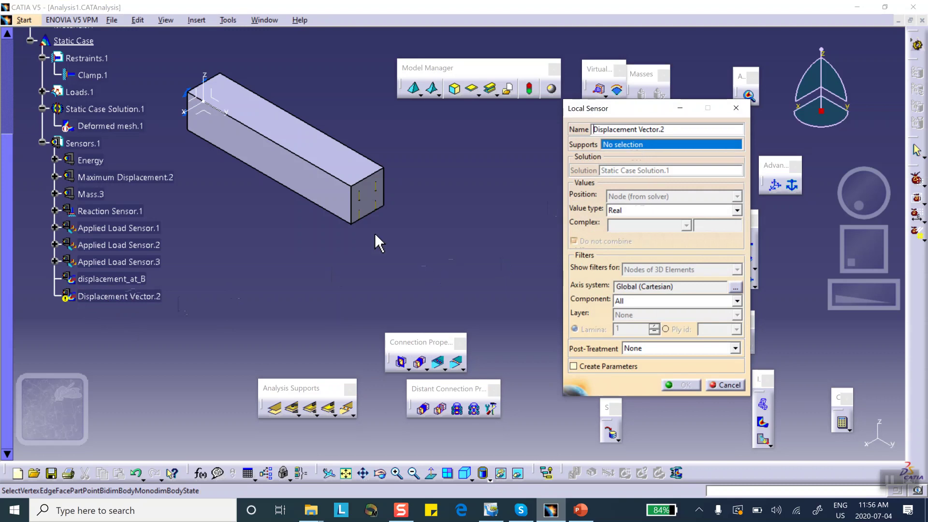
{"action": "left_click", "coordinate": [351, 203]}
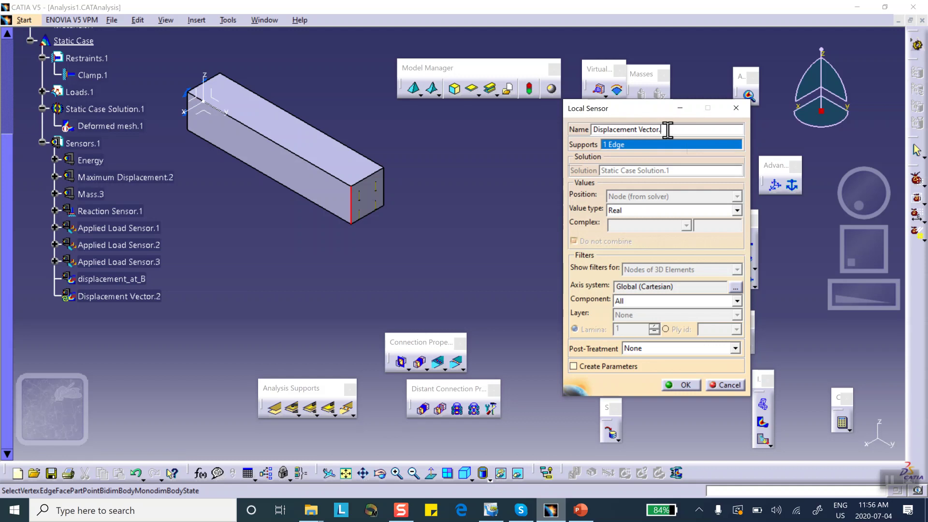
{"action": "key", "text": "BackSpace"}
{"action": "key", "text": "BackSpace"}
{"action": "key", "text": "BackSpace"}
{"action": "type", "text": "_"}
- Look through the component filter options, keep All components for the Displacement_on_AB sensor, and confirm its definition
{"action": "left_click", "coordinate": [738, 300]}
{"action": "left_click", "coordinate": [738, 302]}
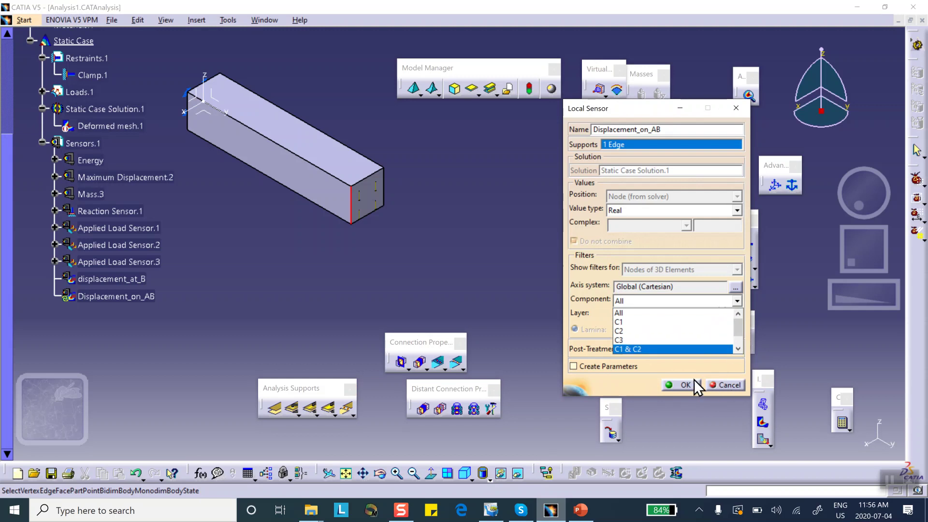
{"action": "left_click", "coordinate": [602, 385]}
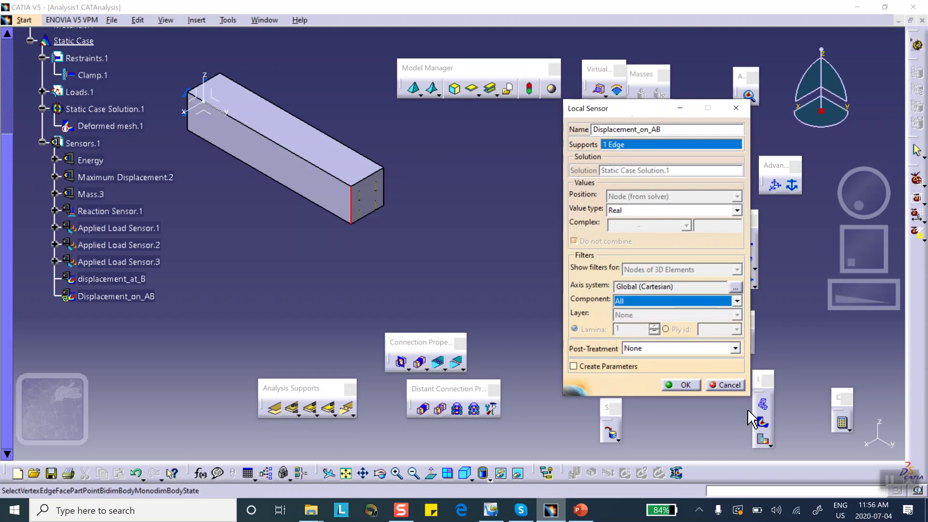
{"action": "left_click", "coordinate": [686, 385]}
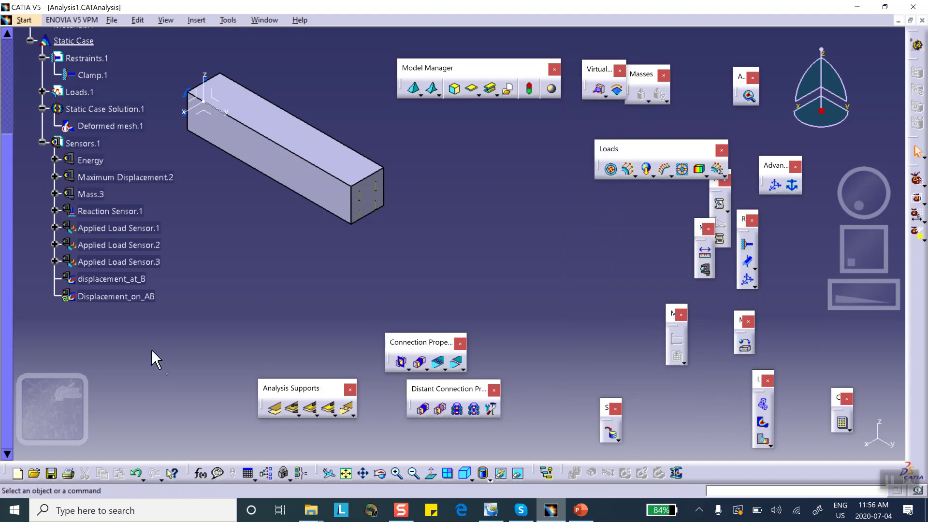
- Update the Displacement_on_AB sensor, allowing its inputs to be recomputed
{"action": "right_click", "coordinate": [119, 299]}
{"action": "left_click", "coordinate": [144, 263]}
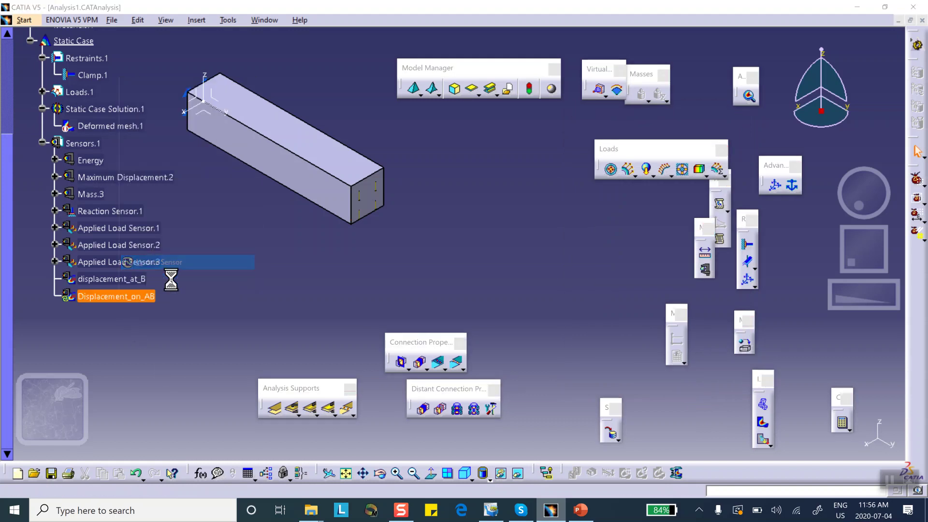
{"action": "left_click", "coordinate": [483, 284]}
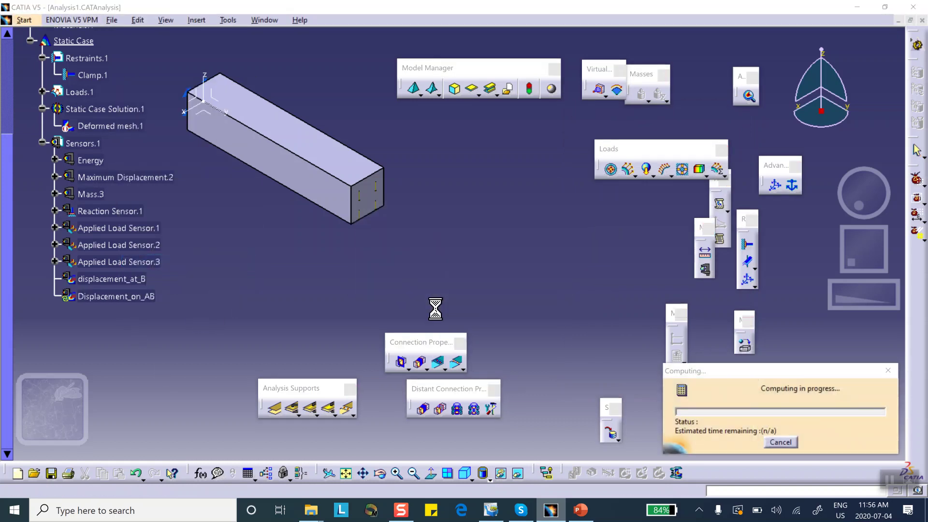
- Export the Displacement_on_AB data as an Excel worksheet named on_AB in the July_4_2020 folder on the Desktop
{"action": "right_click", "coordinate": [119, 298]}
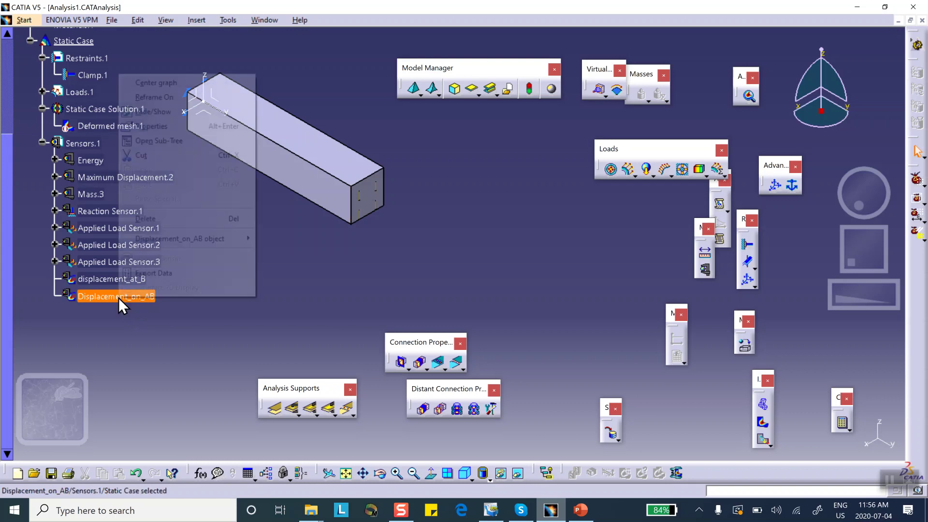
{"action": "left_click", "coordinate": [146, 273]}
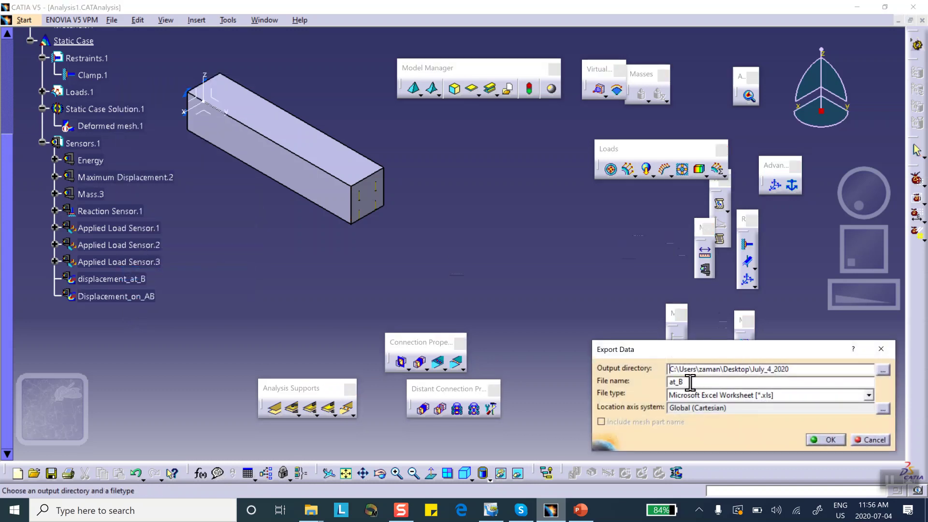
{"action": "left_click", "coordinate": [717, 383]}
{"action": "key", "text": "BackSpace"}
{"action": "key", "text": "BackSpace"}
{"action": "key", "text": "BackSpace"}
{"action": "type", "text": "om"}
{"action": "key", "text": "BackSpace"}
{"action": "type", "text": "n_A"}
{"action": "left_click", "coordinate": [818, 438]}
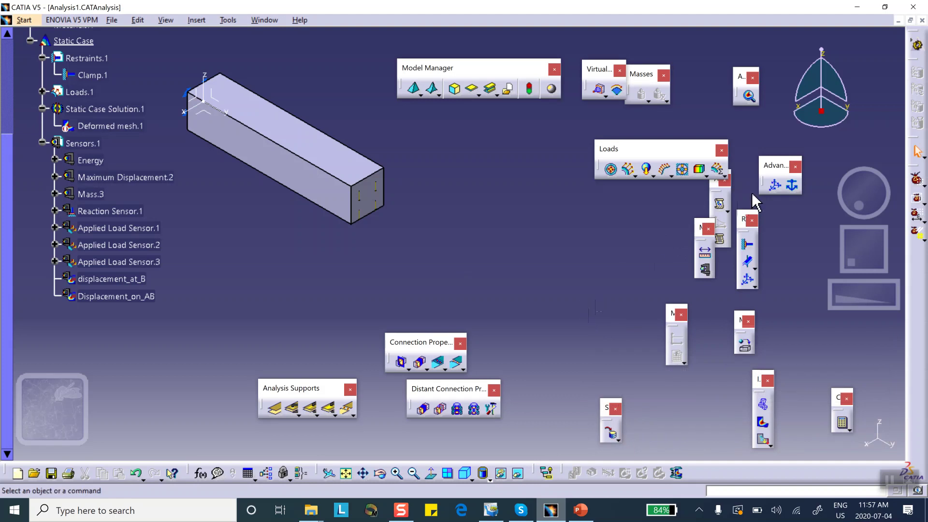
- Open the on_AB worksheet from the July_4_2020 folder in Excel, widen its columns to read the displacement components, and close without saving
{"action": "left_click", "coordinate": [858, 7]}
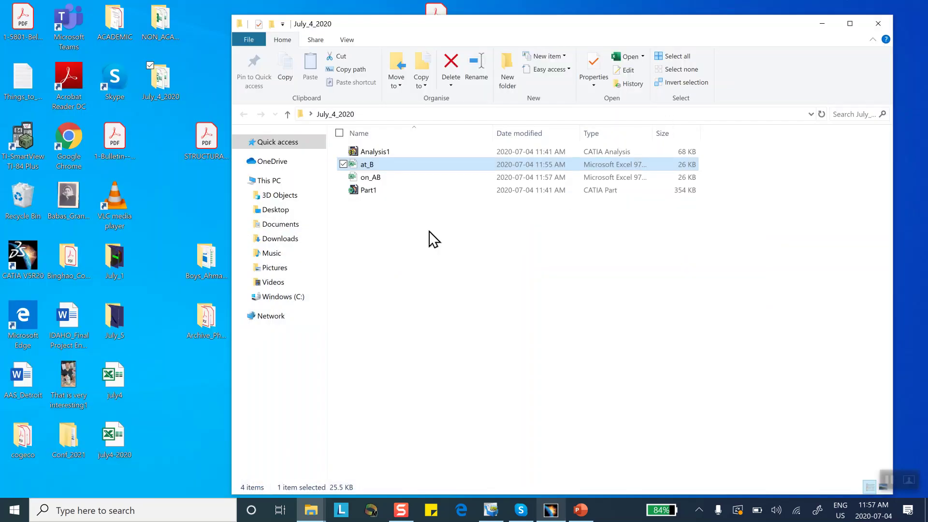
{"action": "double_click", "coordinate": [376, 180]}
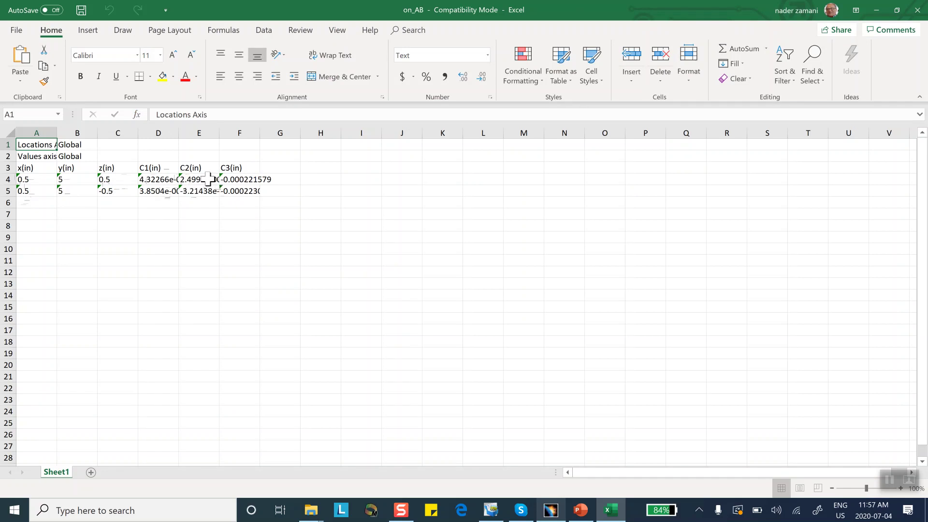
{"action": "left_click_drag", "start_coordinate": [139, 133], "coordinate": [285, 131]}
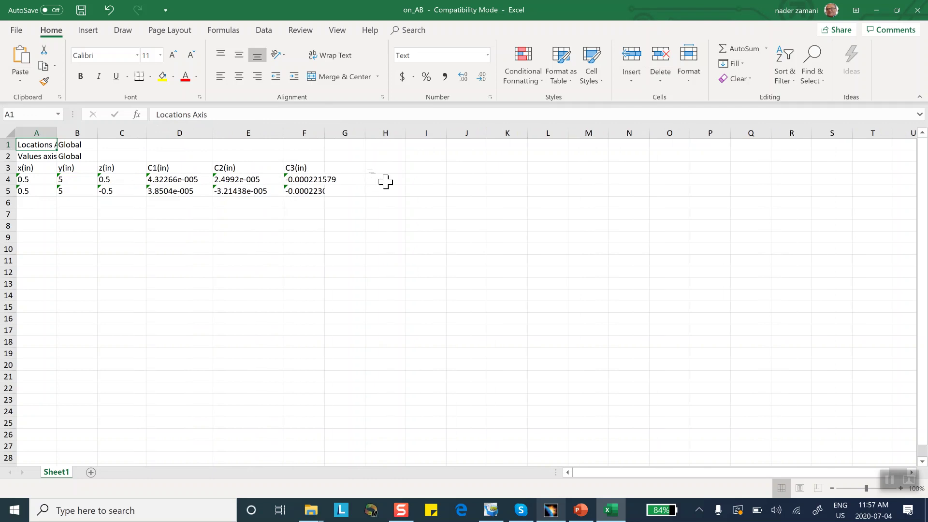
{"action": "left_click", "coordinate": [874, 9]}
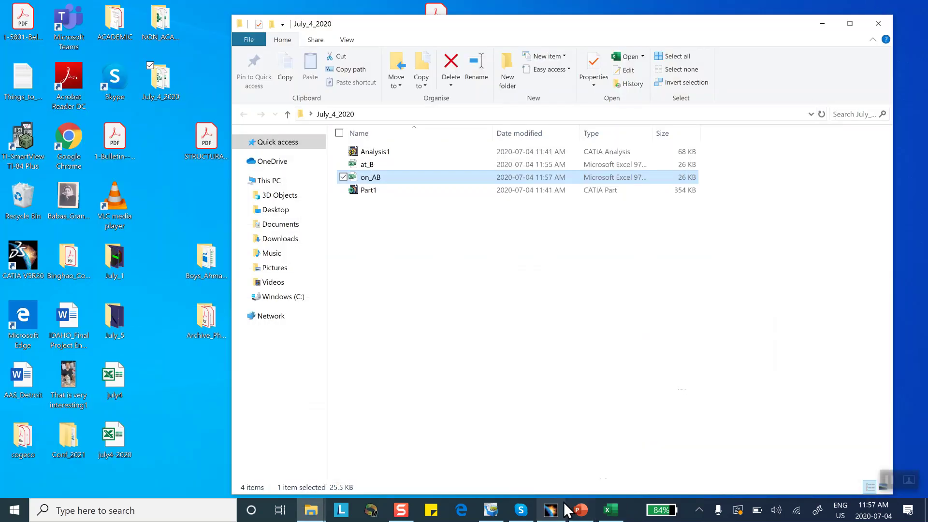
{"action": "left_click", "coordinate": [611, 510]}
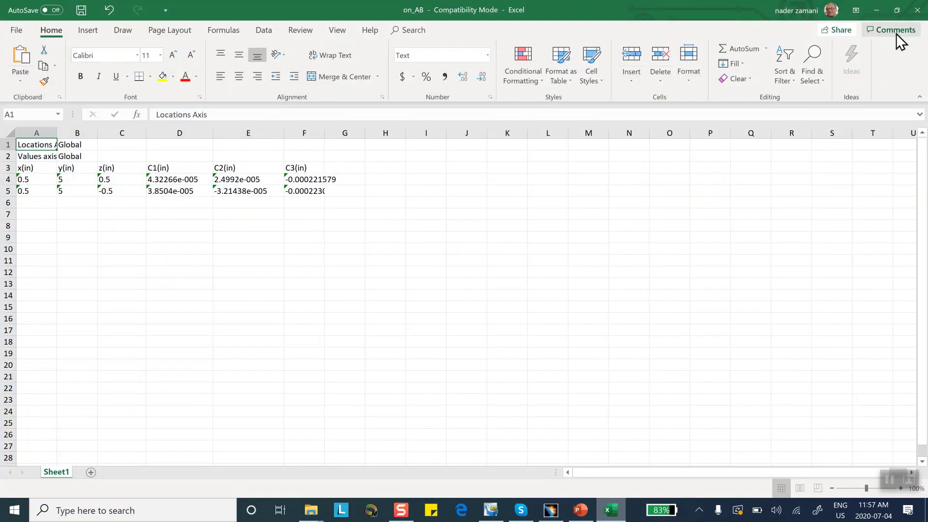
{"action": "left_click", "coordinate": [917, 10]}
{"action": "left_click", "coordinate": [472, 269]}
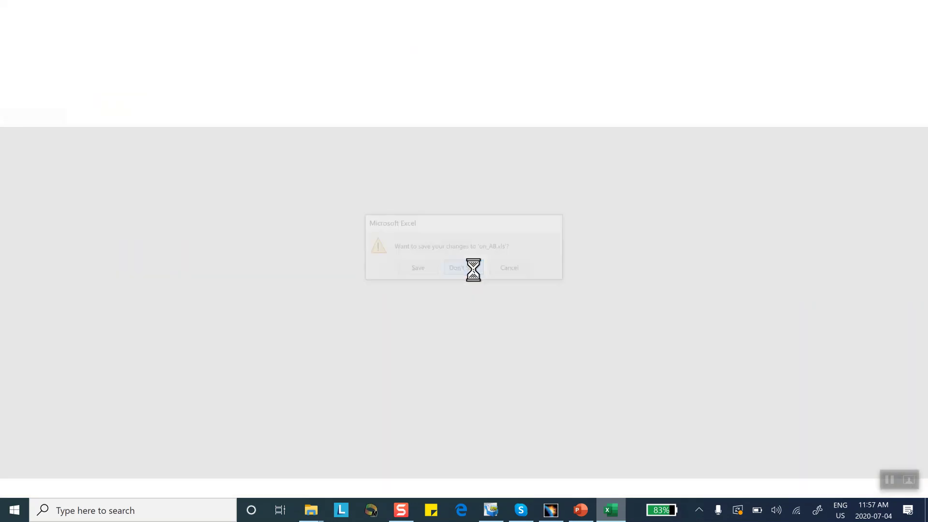
- Consult the Create Local Sensor slide in PowerPoint, return to CATIA, and check the Displacement_on_AB sensor's definition without changing it
{"action": "left_click", "coordinate": [582, 511]}
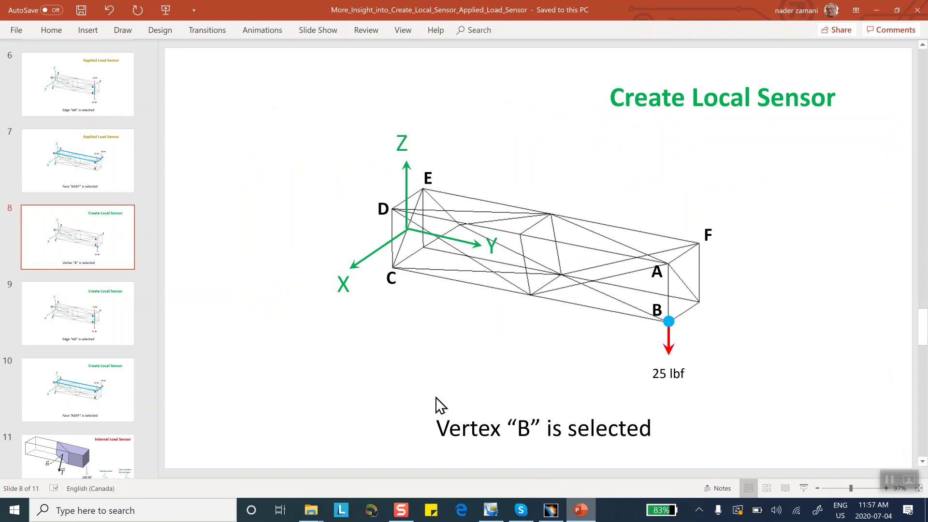
{"action": "left_click", "coordinate": [551, 511]}
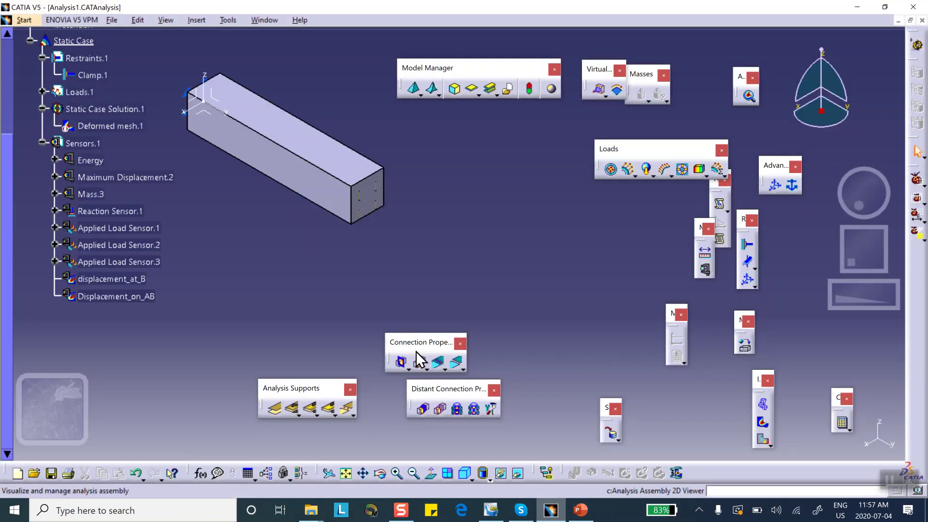
{"action": "left_click", "coordinate": [123, 296]}
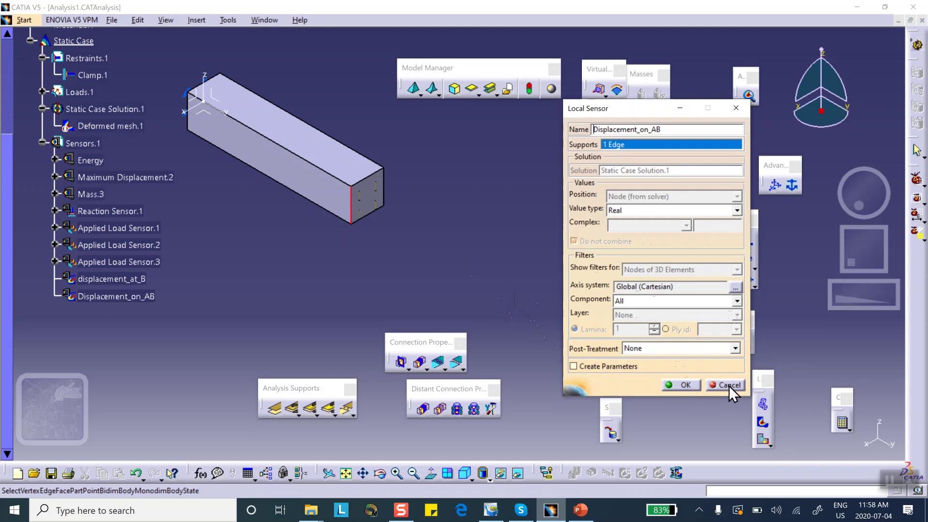
{"action": "left_click", "coordinate": [681, 385]}
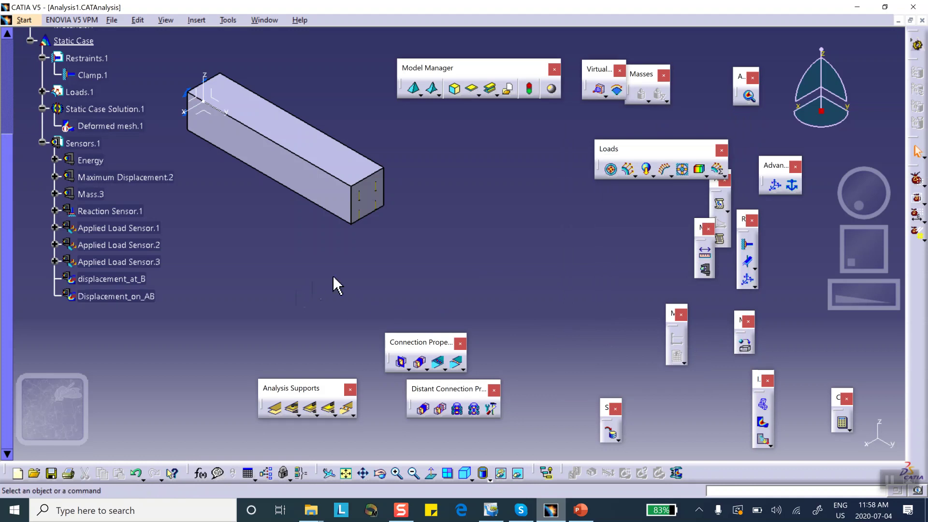
- Create another Displacement Vector local sensor in the Sensors.1 set, after Displacement_on_AB
{"action": "right_click", "coordinate": [92, 145]}
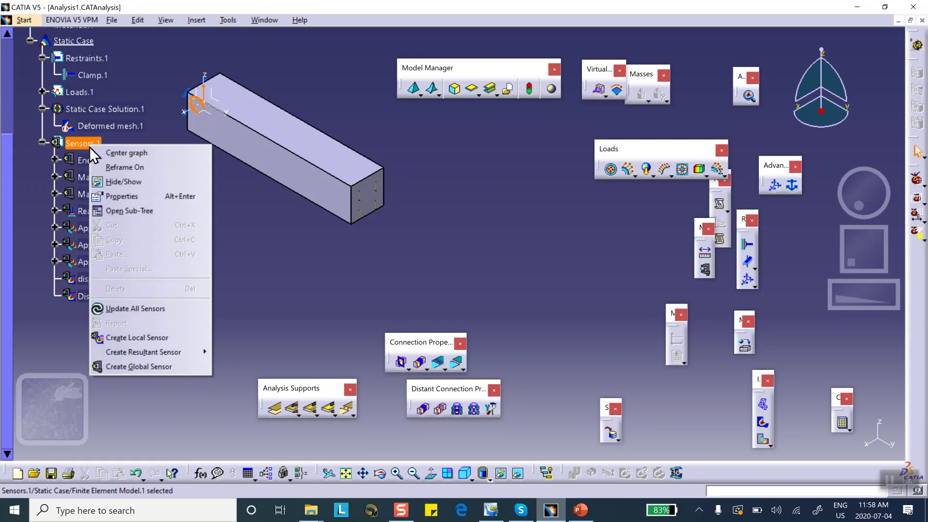
{"action": "left_click", "coordinate": [129, 338]}
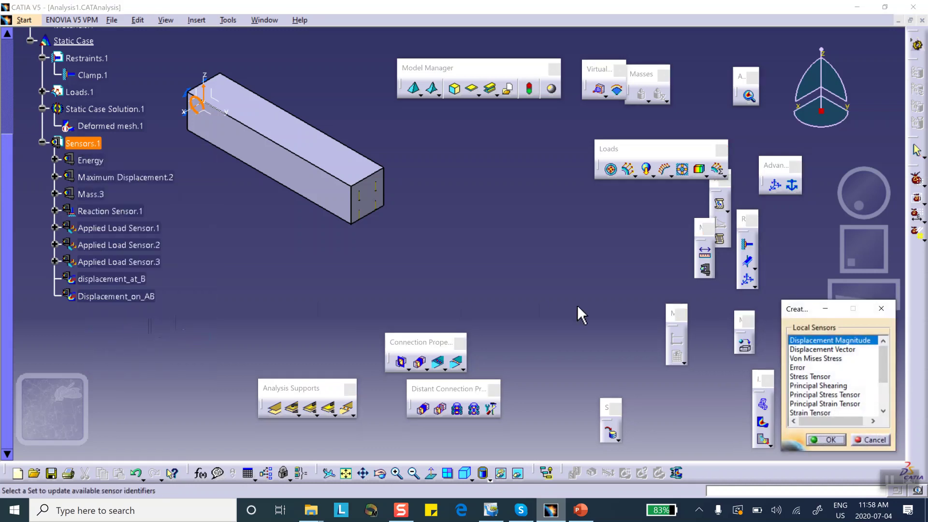
{"action": "left_click", "coordinate": [832, 440]}
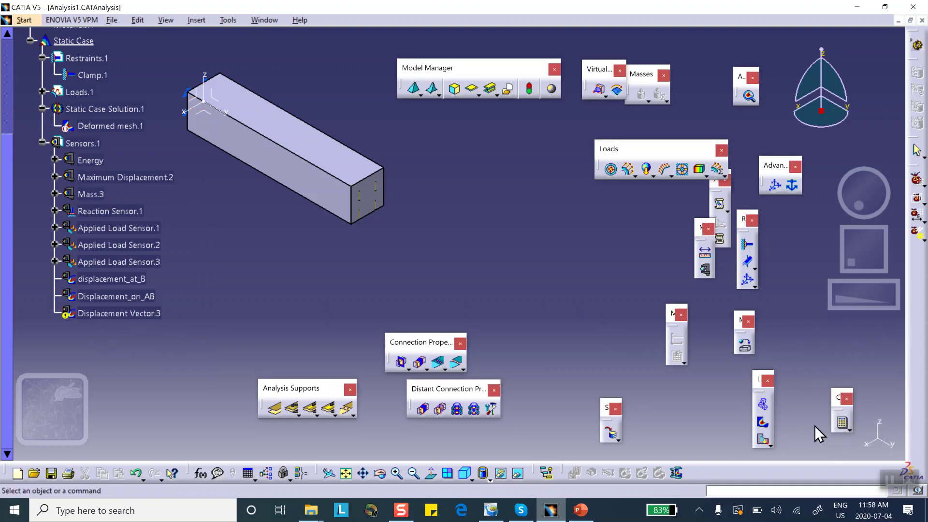
- Rename the newest displacement sensor average_disp_on_B, support it on the bar's vertical end edge AB, set Average post-treatment and enable parameter creation
{"action": "double_click", "coordinate": [123, 314]}
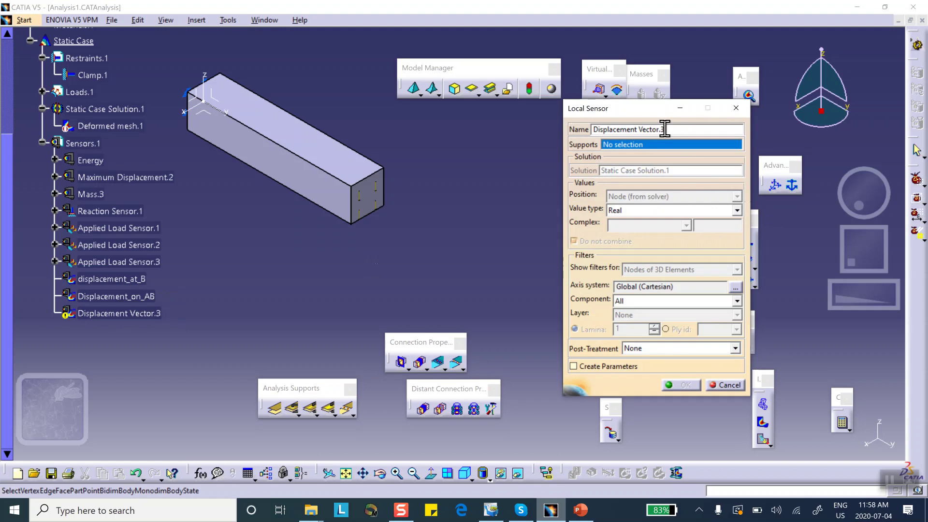
{"action": "left_click_drag", "start_coordinate": [666, 128], "coordinate": [580, 129]}
{"action": "type", "text": "average_disp_on_"}
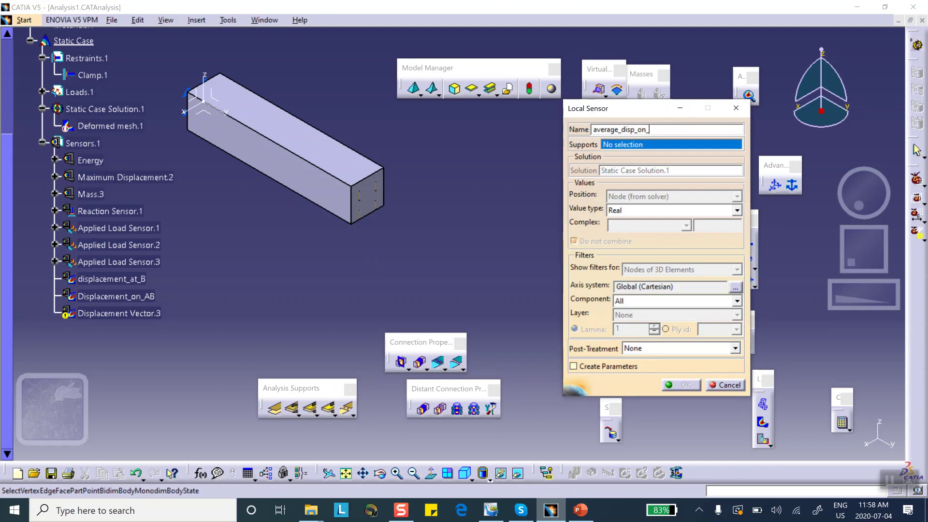
{"action": "type", "text": "B"}
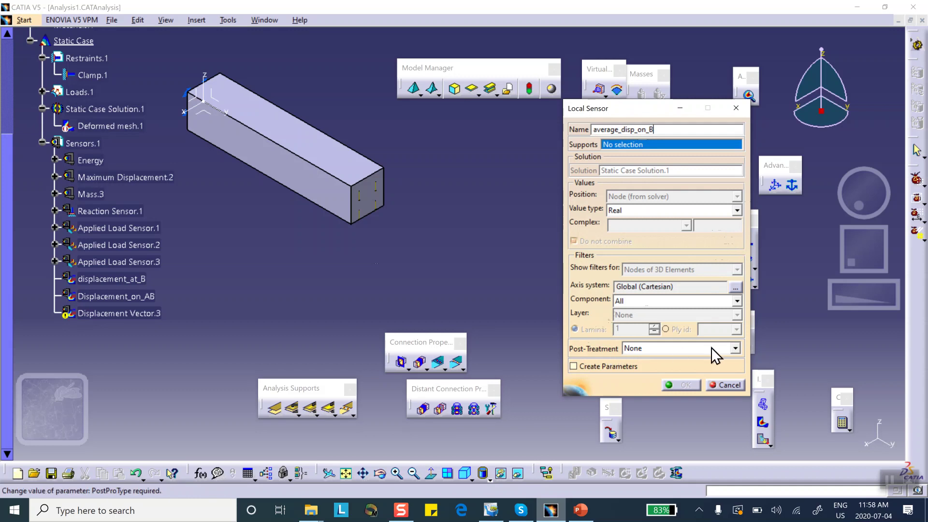
{"action": "left_click", "coordinate": [736, 348]}
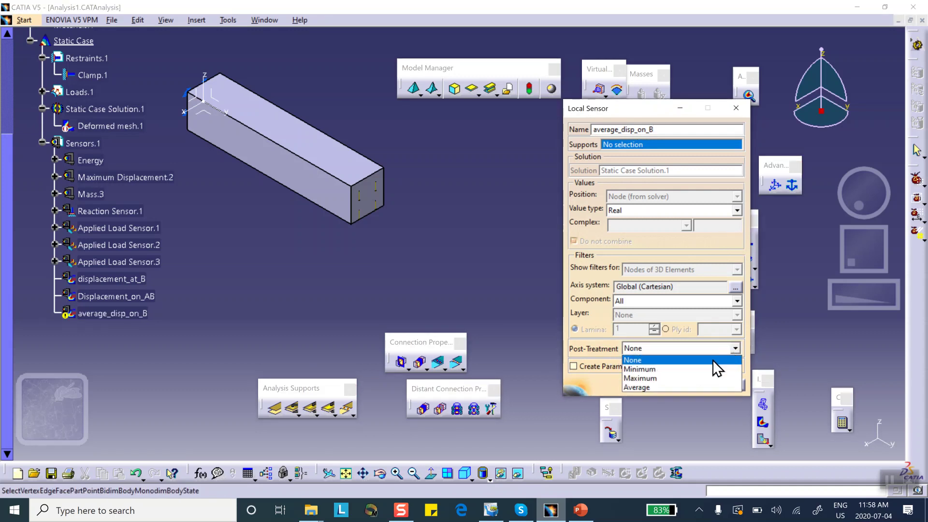
{"action": "left_click", "coordinate": [672, 390]}
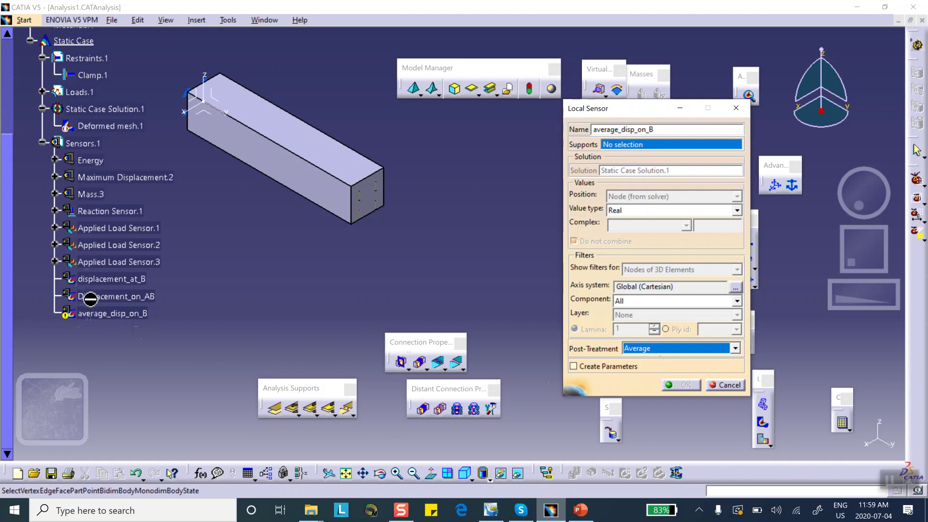
{"action": "left_click", "coordinate": [574, 365]}
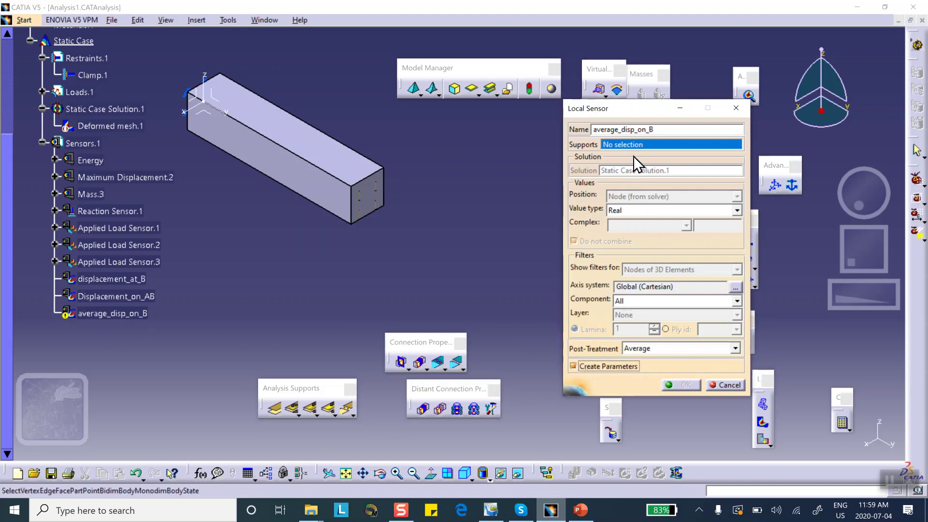
{"action": "left_click", "coordinate": [352, 205]}
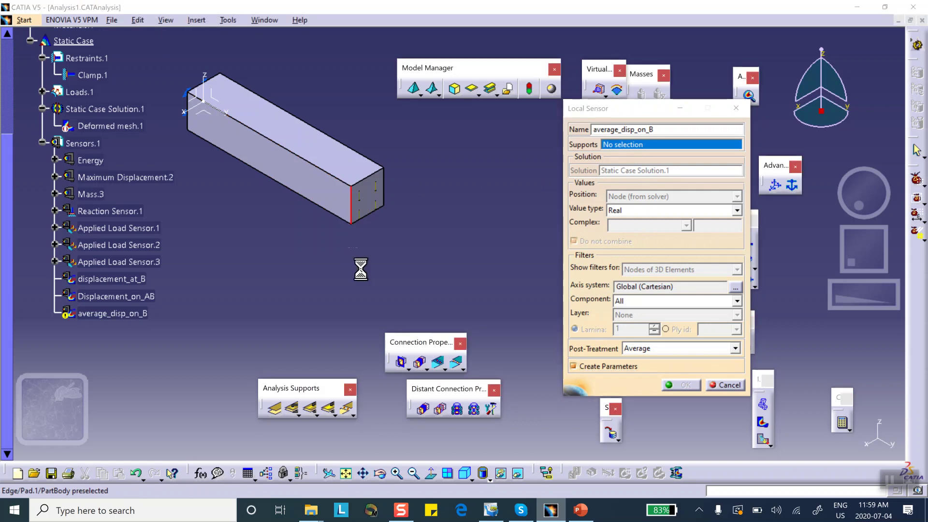
{"action": "left_click", "coordinate": [682, 385]}
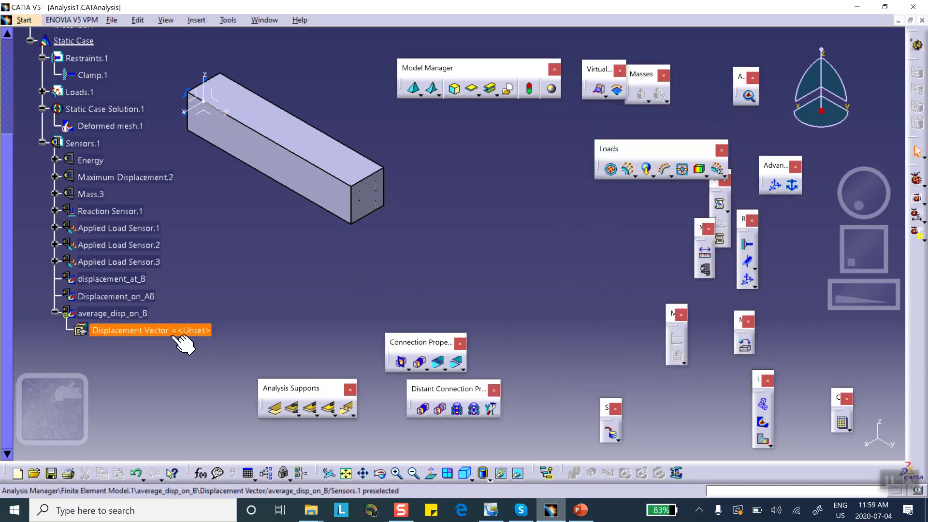
- Update the average_disp_on_B sensor, accepting the recomputation of its inputs
{"action": "right_click", "coordinate": [119, 312]}
{"action": "left_click", "coordinate": [143, 272]}
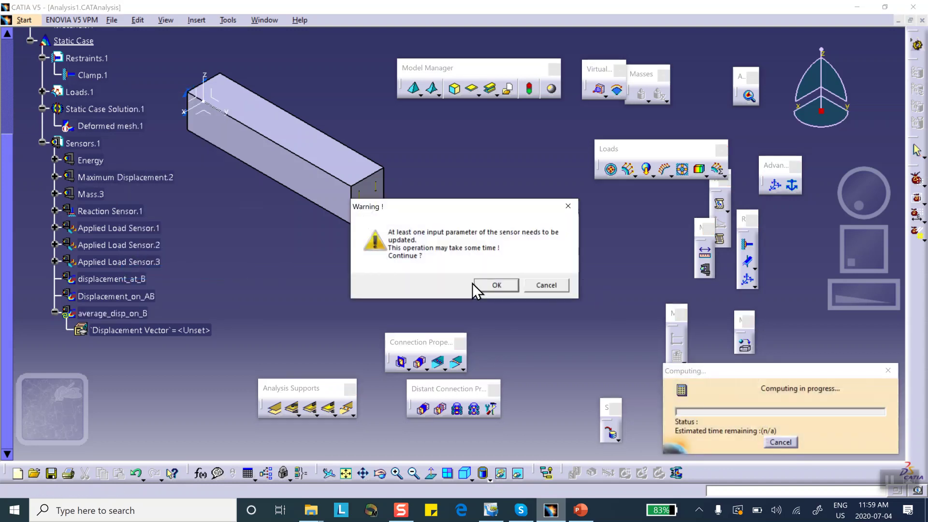
{"action": "left_click", "coordinate": [486, 286]}
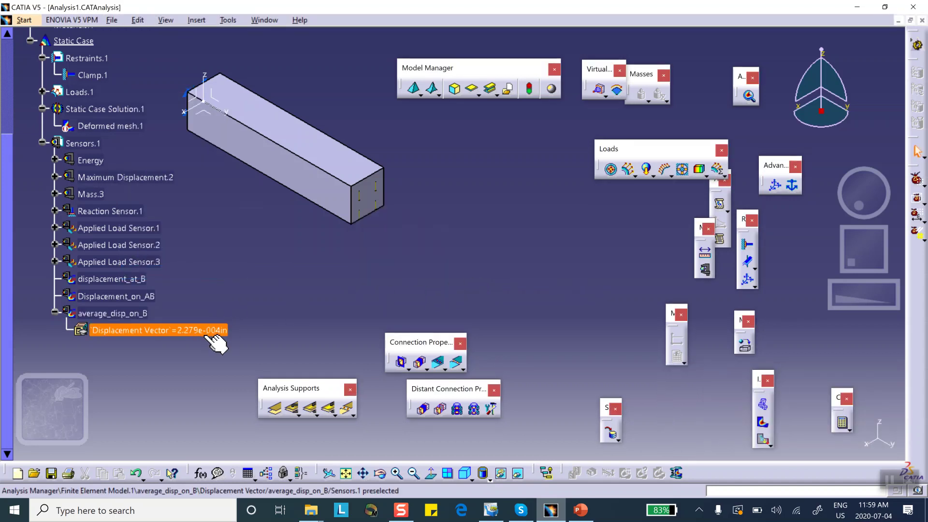
- Export the average_disp_on_B data as an Excel worksheet named average_on_AB in the July_4_2020 folder
{"action": "right_click", "coordinate": [121, 315]}
{"action": "left_click", "coordinate": [144, 300]}
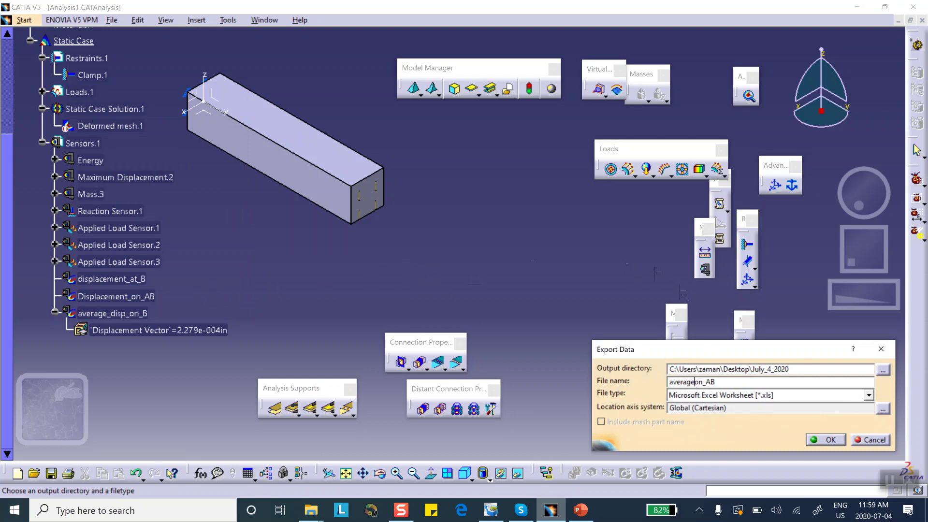
{"action": "left_click", "coordinate": [827, 440]}
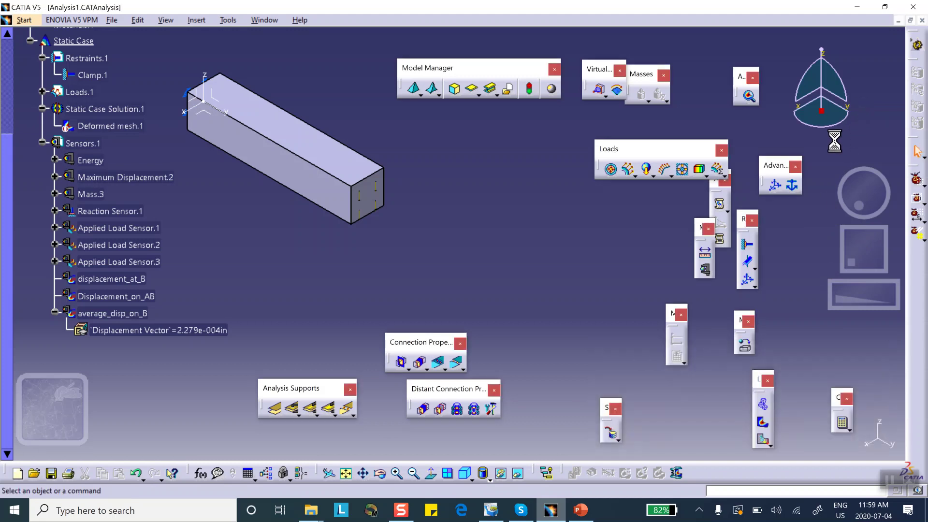
- Open the average_on_AB worksheet from the July_4_2020 folder in Excel and review its nodal displacement components
{"action": "left_click", "coordinate": [858, 7]}
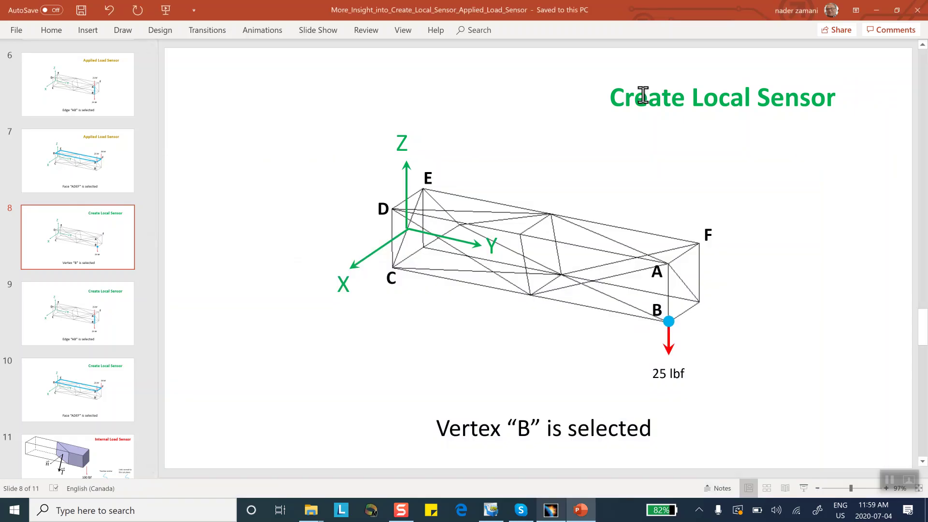
{"action": "left_click", "coordinate": [877, 9]}
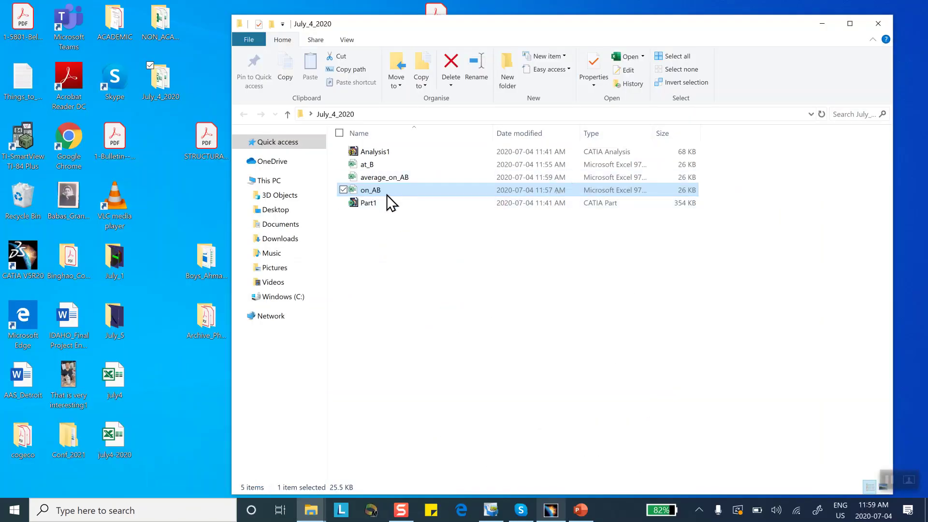
{"action": "left_click", "coordinate": [378, 177]}
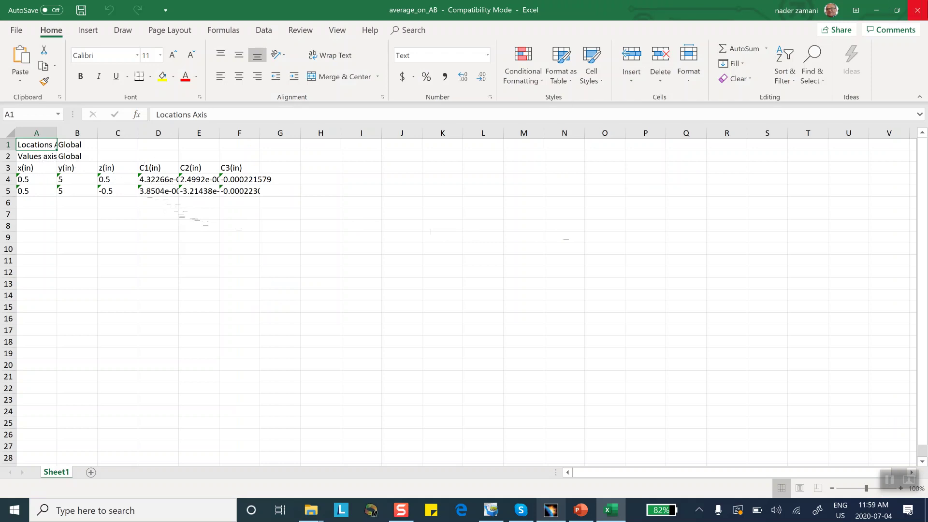
{"action": "left_click", "coordinate": [919, 10]}
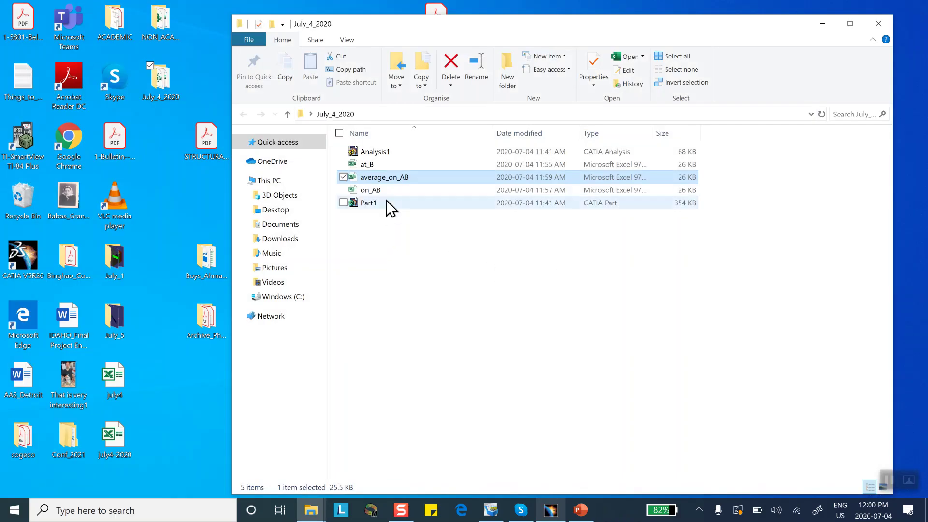
{"action": "double_click", "coordinate": [388, 177]}
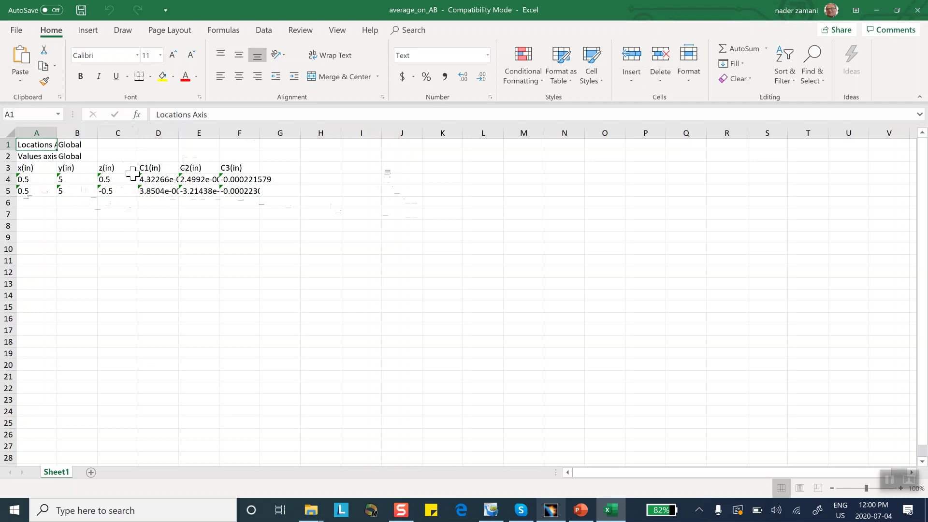
{"action": "left_click", "coordinate": [876, 10]}
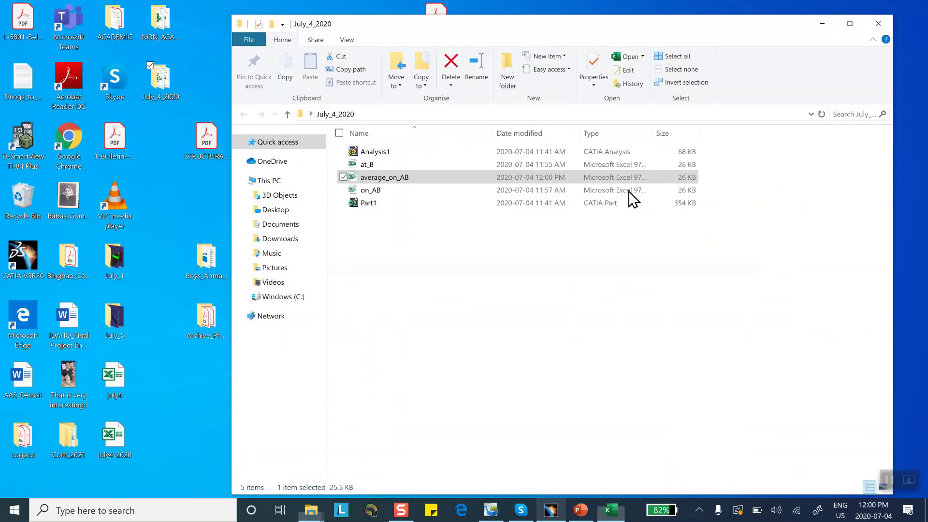
- Return to CATIA, inspect average_disp_on_B's Displacement Vector parameter in the Formulas dialog, and collapse the sensor's tree branch
{"action": "left_click", "coordinate": [550, 510]}
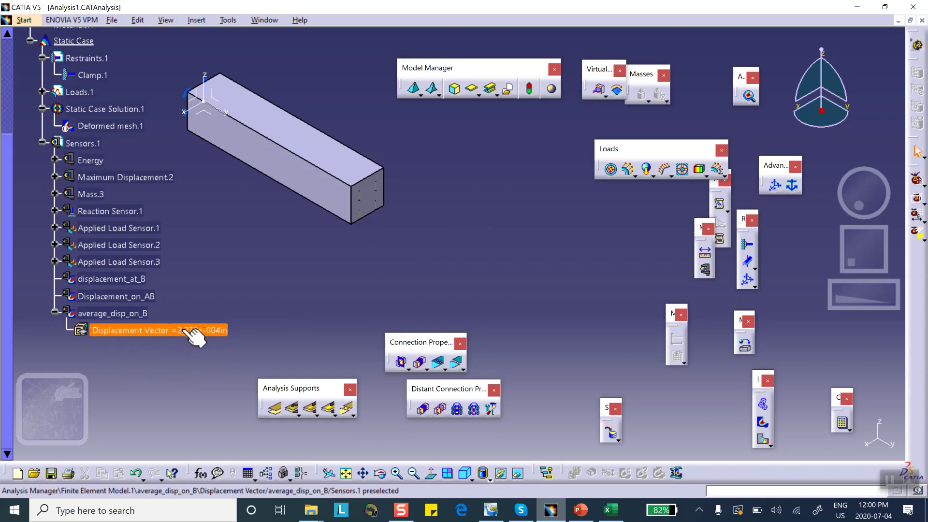
{"action": "right_click", "coordinate": [118, 317]}
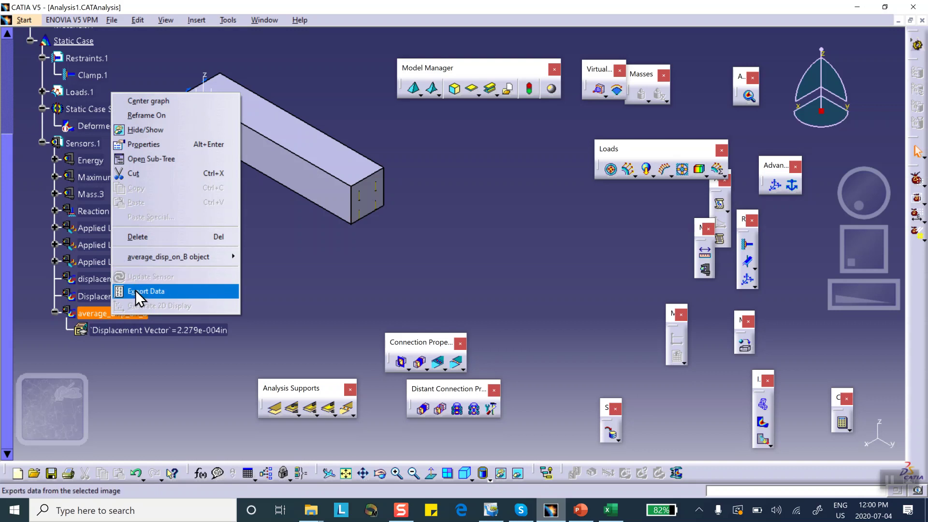
{"action": "left_click", "coordinate": [134, 290]}
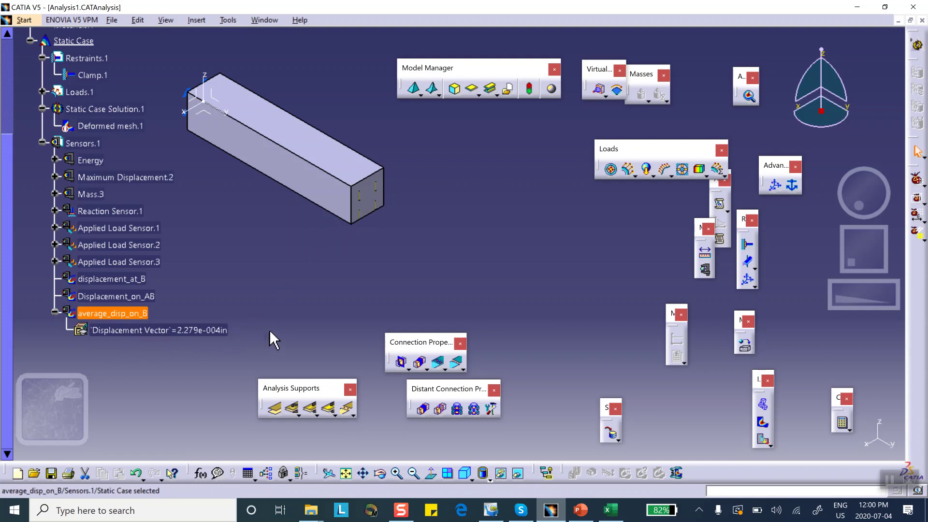
{"action": "left_click", "coordinate": [199, 472]}
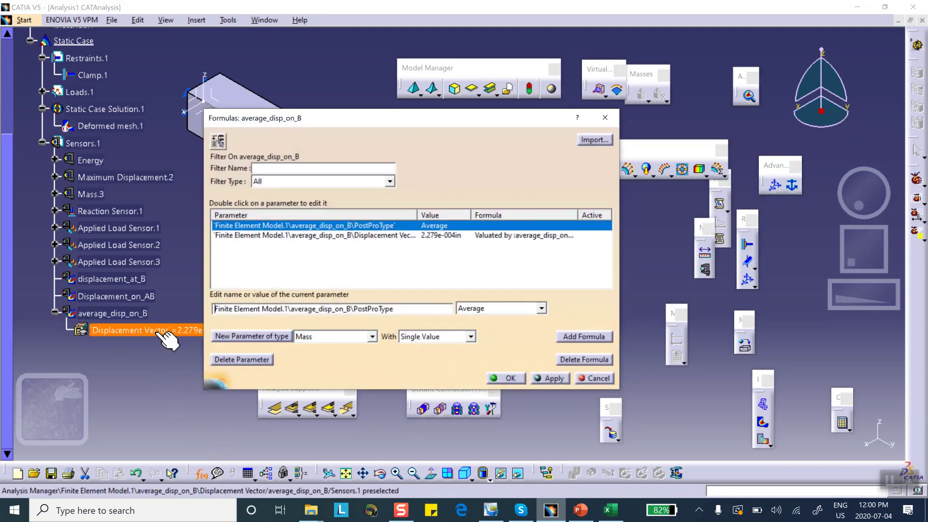
{"action": "left_click", "coordinate": [164, 332]}
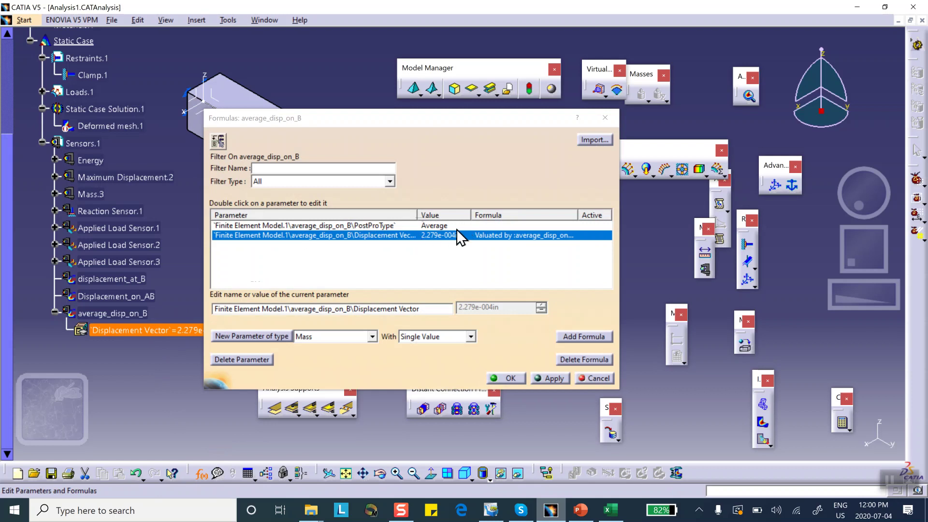
{"action": "left_click", "coordinate": [509, 375]}
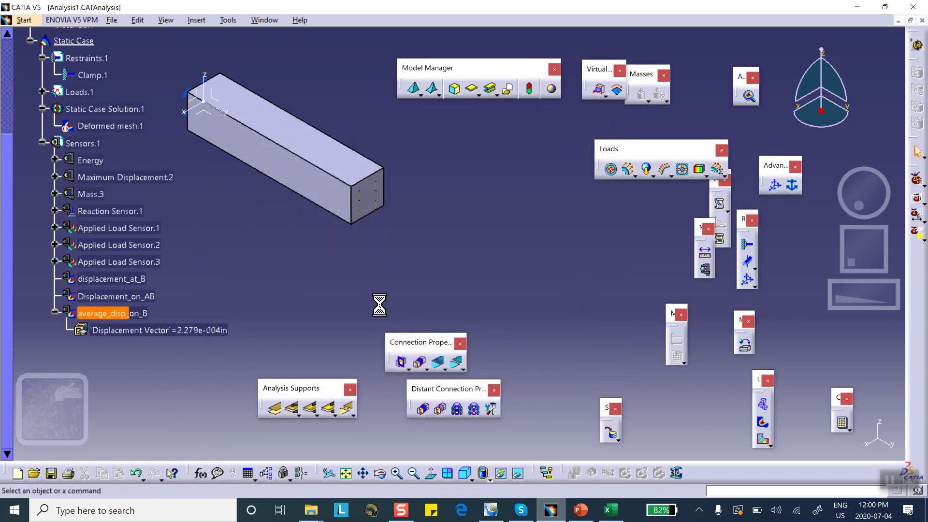
{"action": "left_click", "coordinate": [55, 312]}
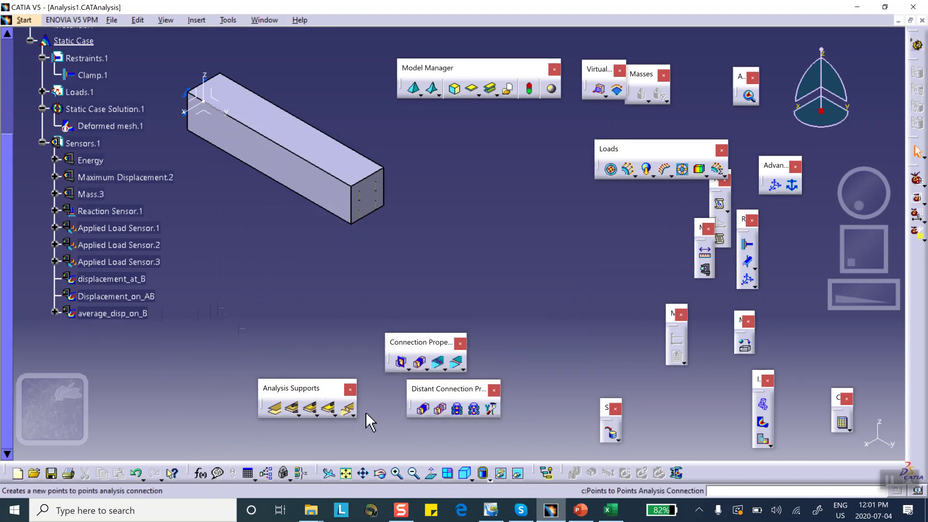
- Create another Displacement Vector local sensor in the Sensors.1 set, after average_disp_on_B
{"action": "right_click", "coordinate": [85, 142]}
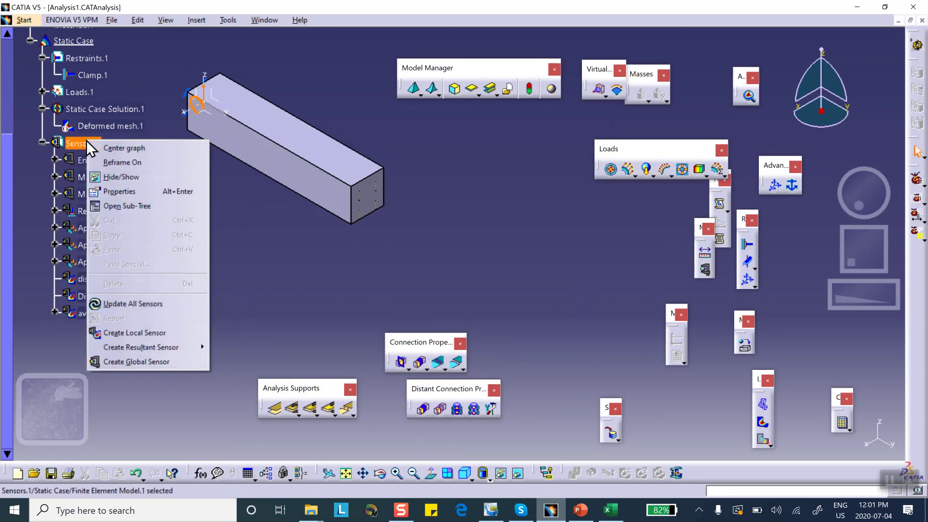
{"action": "left_click", "coordinate": [121, 333]}
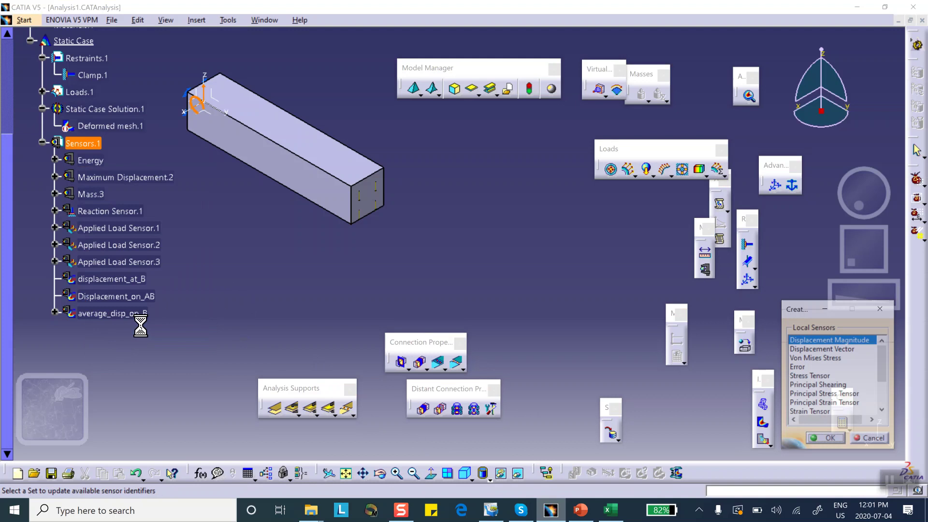
{"action": "left_click", "coordinate": [831, 359]}
{"action": "left_click", "coordinate": [826, 440]}
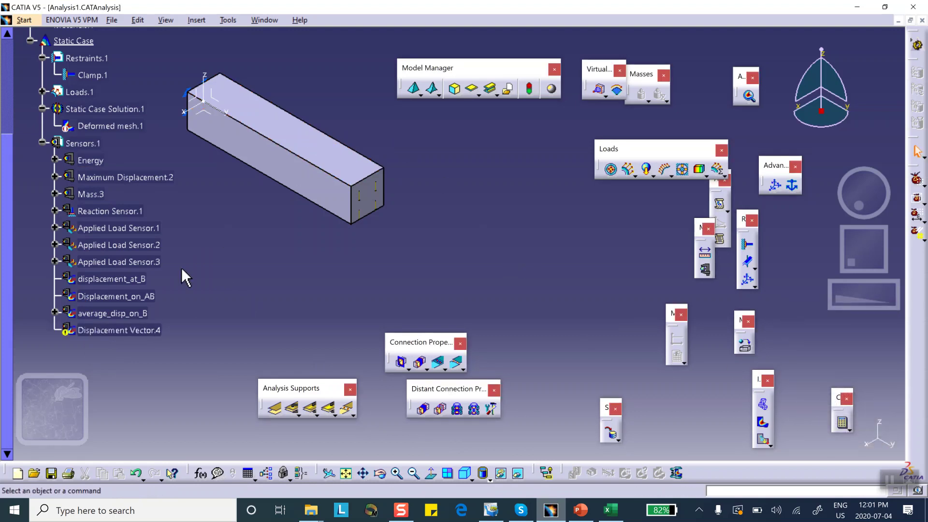
- Support the newest displacement sensor on the bar's top face, with Maximum post-treatment and parameter creation enabled
{"action": "double_click", "coordinate": [131, 331]}
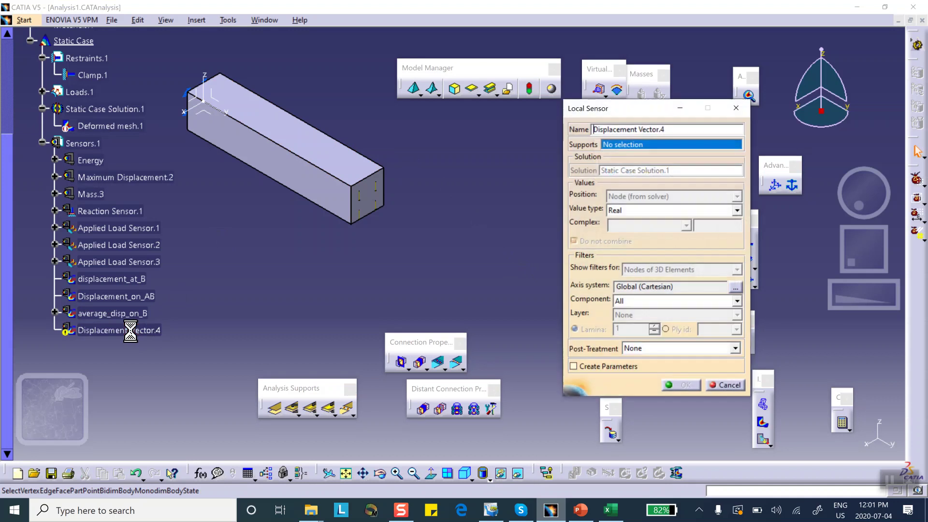
{"action": "left_click", "coordinate": [300, 135]}
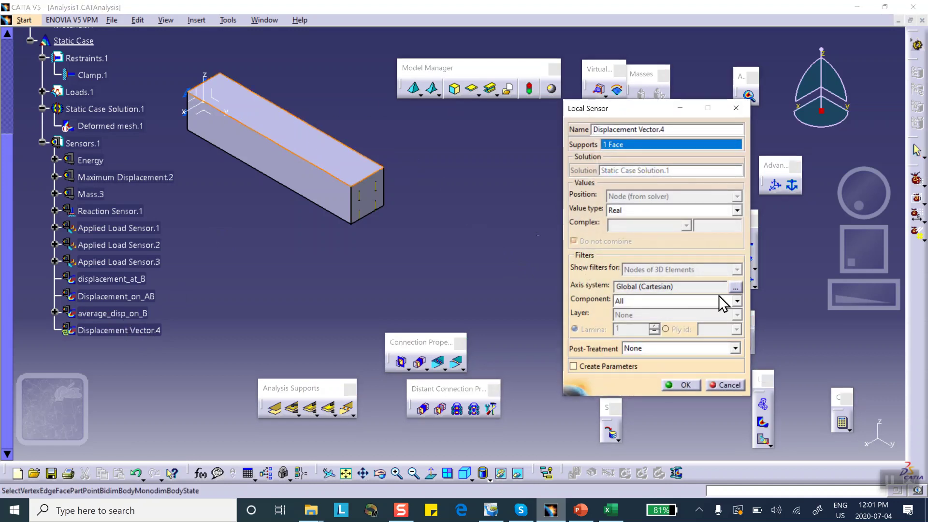
{"action": "left_click", "coordinate": [736, 348]}
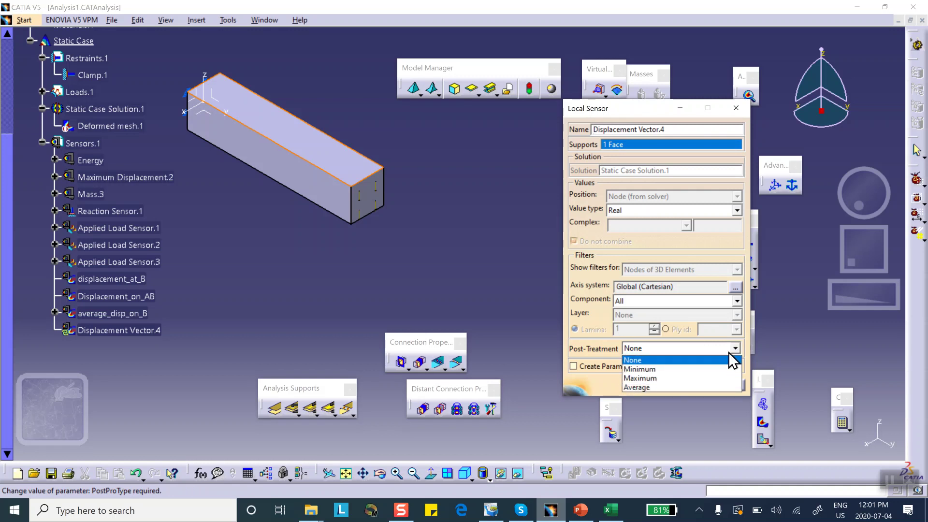
{"action": "left_click", "coordinate": [683, 378]}
{"action": "left_click", "coordinate": [574, 366]}
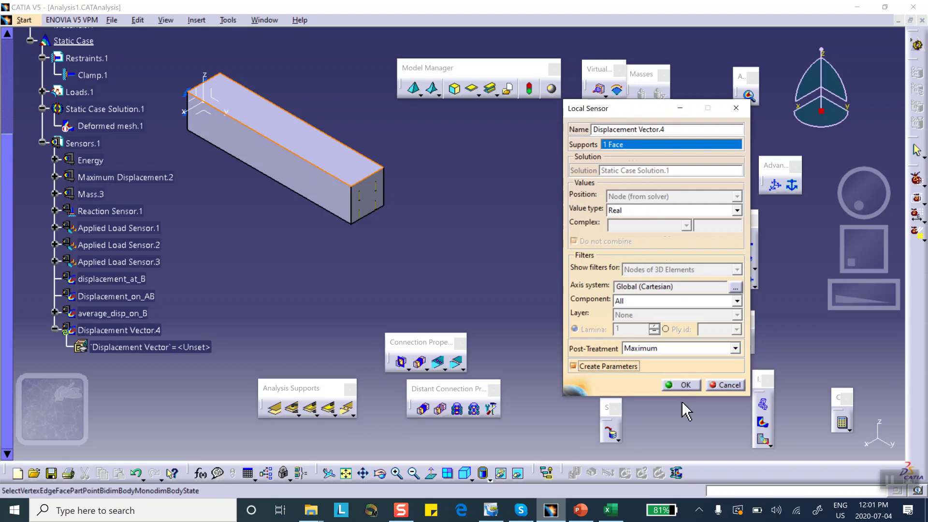
{"action": "left_click", "coordinate": [686, 386]}
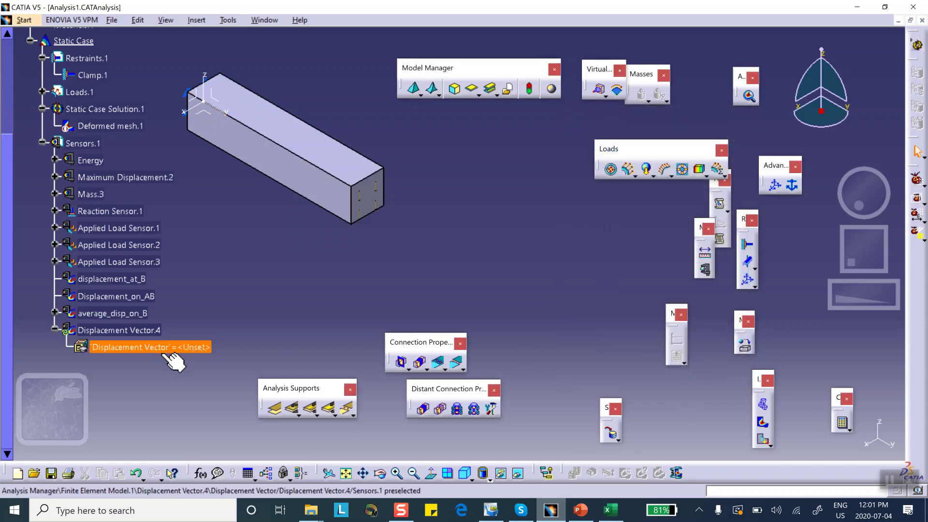
- Update the Displacement Vector.4 sensor and accept the computation warning
{"action": "scroll", "coordinate": [213, 309], "scroll_direction": "down", "scroll_amount": 1}
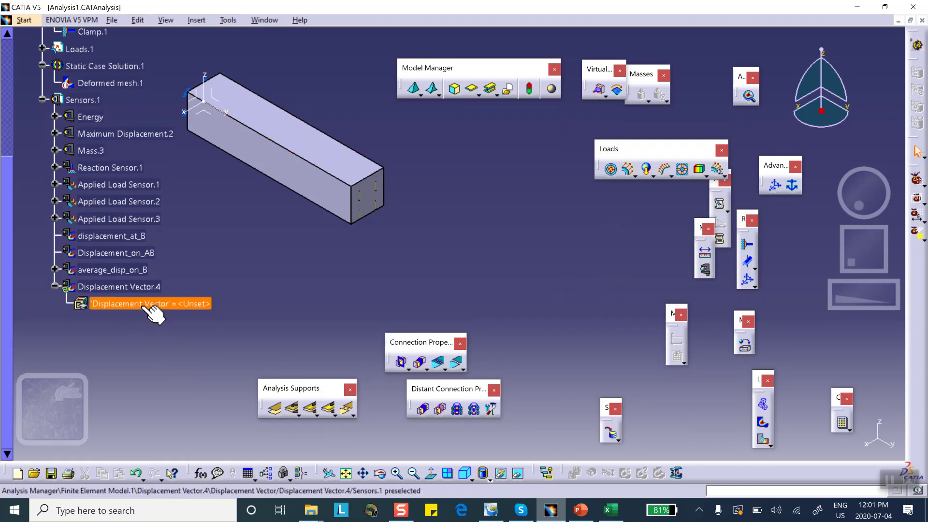
{"action": "right_click", "coordinate": [136, 291]}
{"action": "left_click", "coordinate": [145, 249]}
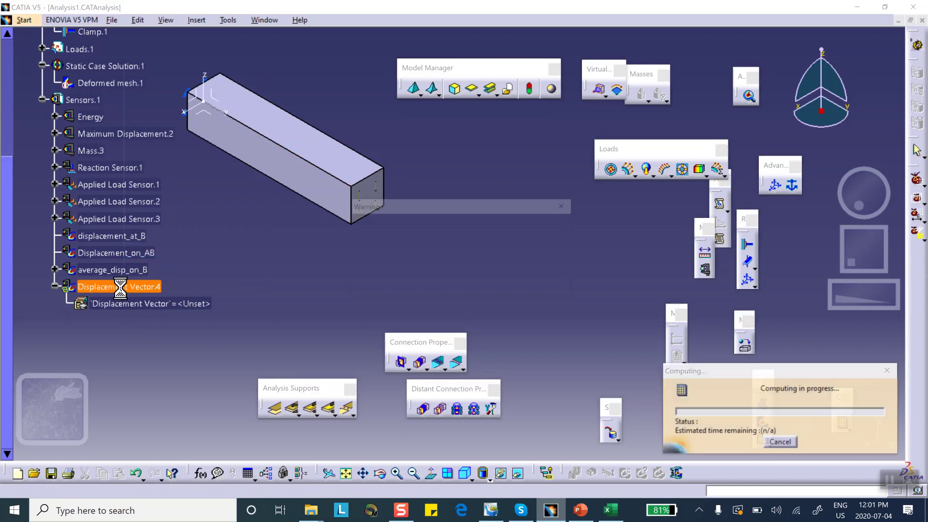
{"action": "left_click", "coordinate": [496, 283]}
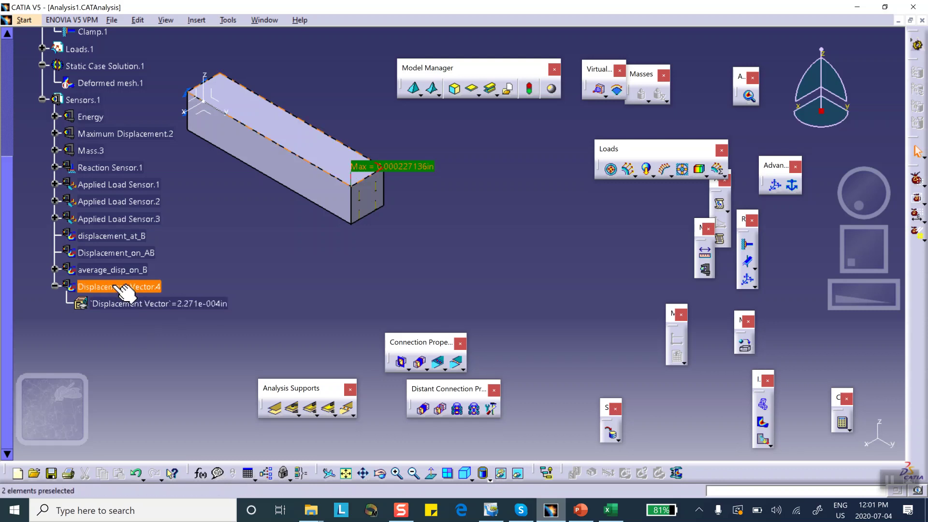
{"action": "right_click", "coordinate": [130, 288]}
{"action": "left_click", "coordinate": [315, 292]}
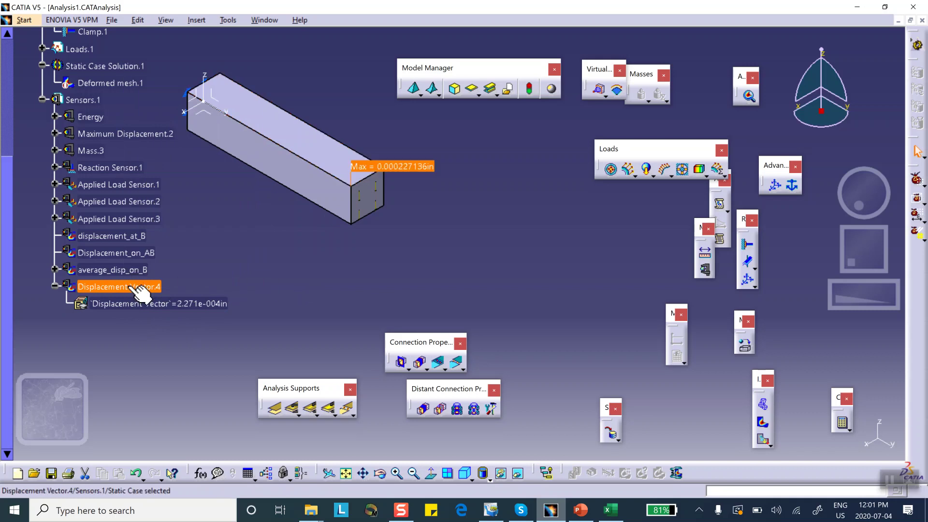
- Rename the Displacement Vector.4 sensor as on_face_ADEF, checking the face's corner letters against the PowerPoint slide
{"action": "double_click", "coordinate": [135, 288]}
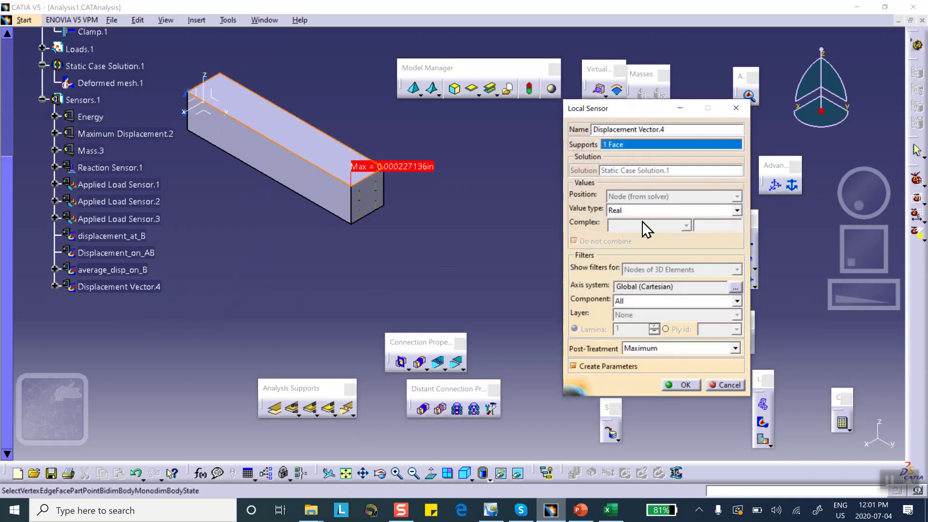
{"action": "left_click_drag", "start_coordinate": [668, 128], "coordinate": [578, 129]}
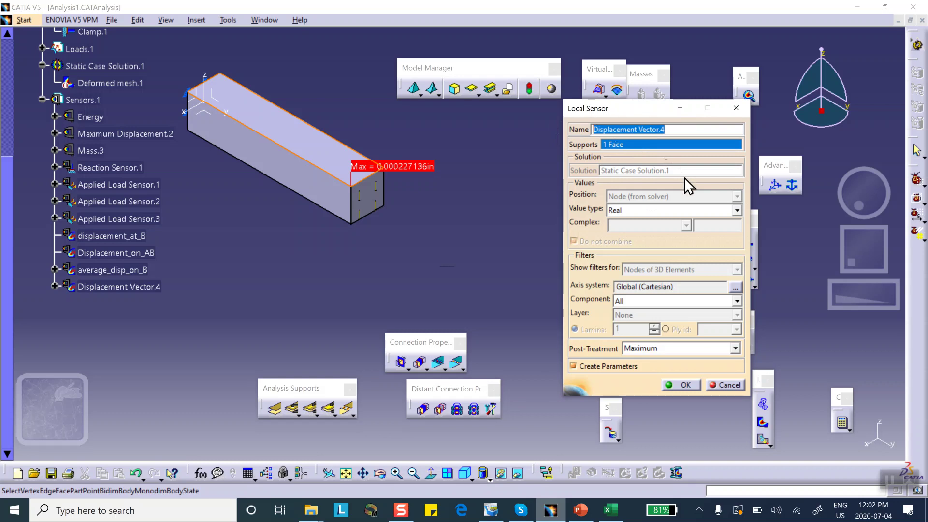
{"action": "type", "text": "on_face_AB"}
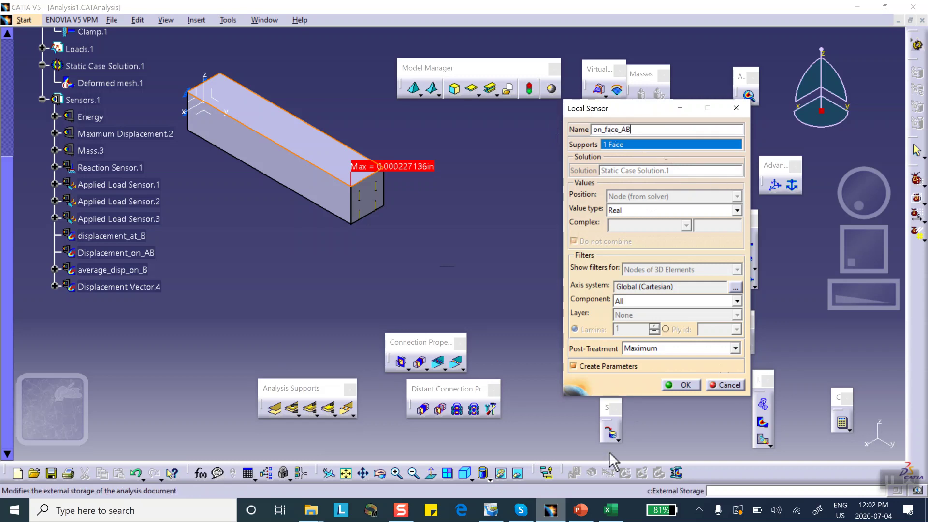
{"action": "left_click", "coordinate": [580, 506]}
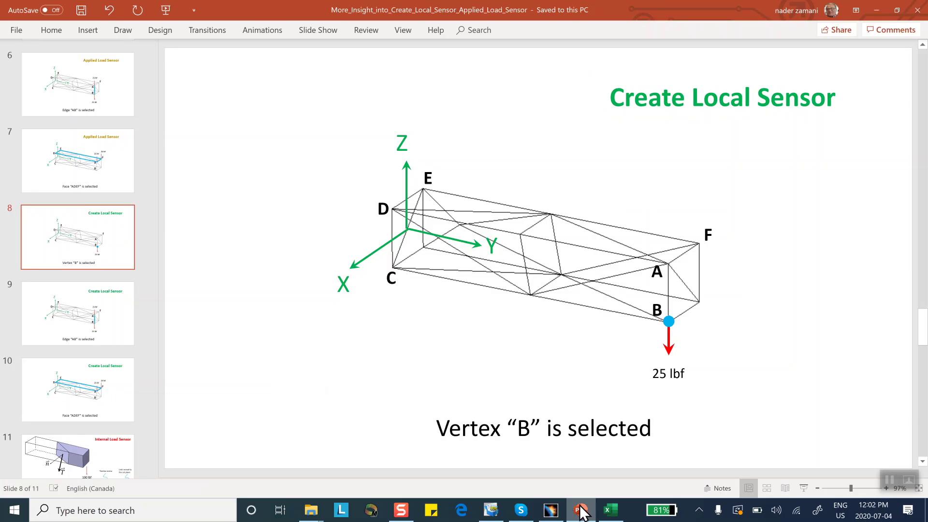
{"action": "left_click", "coordinate": [580, 508]}
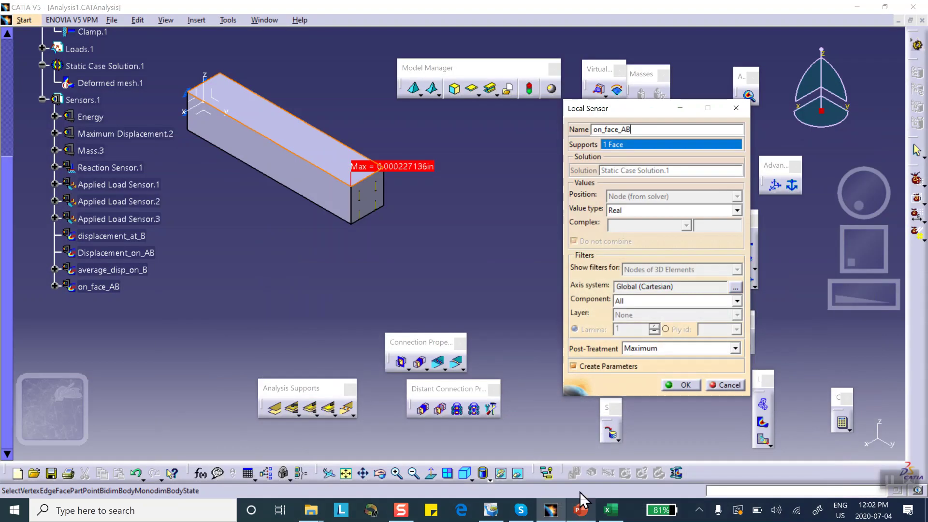
{"action": "key", "text": "BackSpace"}
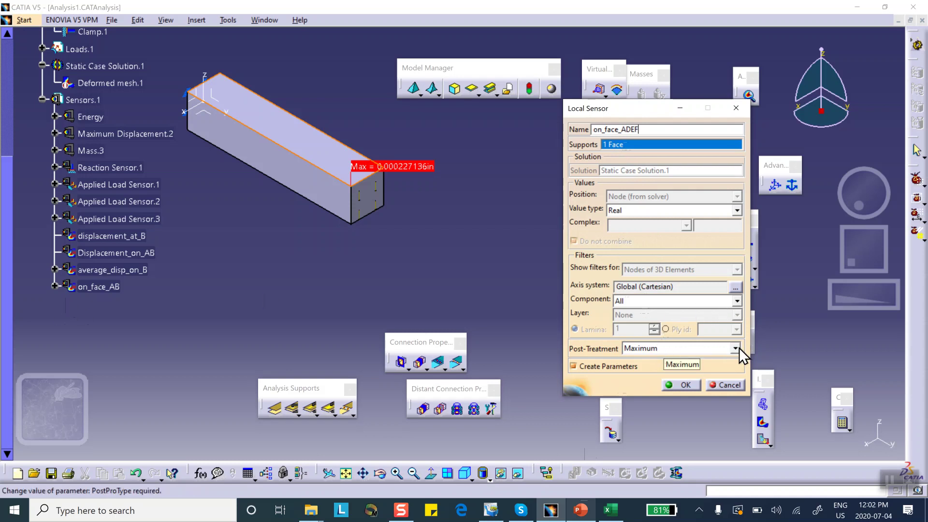
{"action": "left_click", "coordinate": [683, 385]}
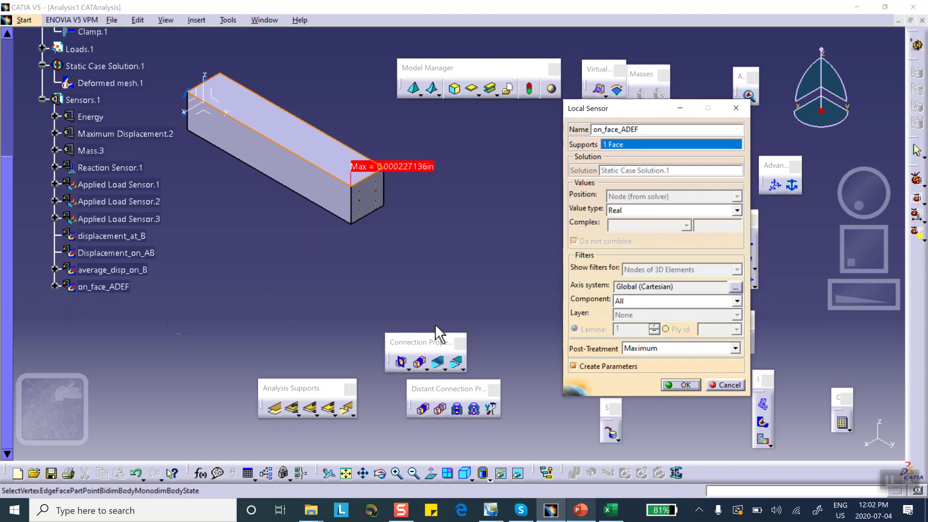
{"action": "left_click", "coordinate": [679, 385]}
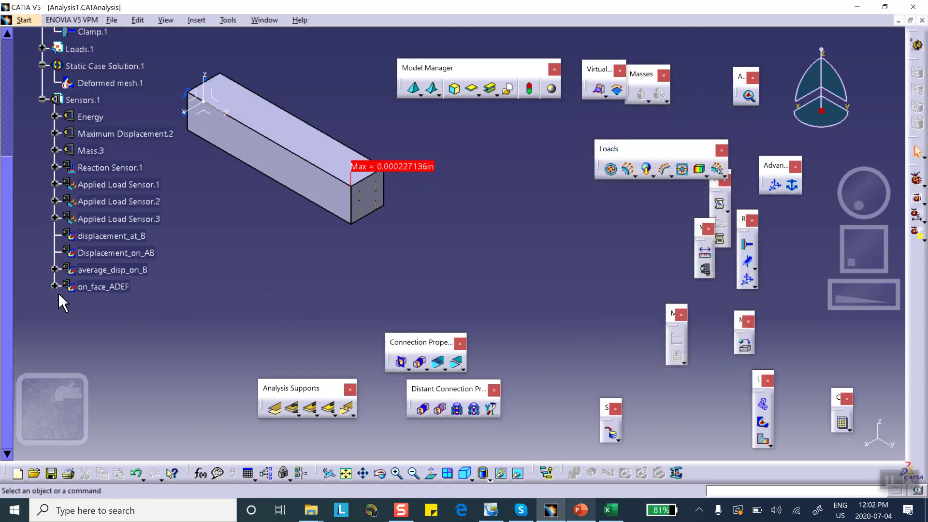
- Expand on_face_ADEF in the tree and export its data to the July_4_2020 folder as a Microsoft Excel worksheet named on_ADEF
{"action": "left_click", "coordinate": [54, 286]}
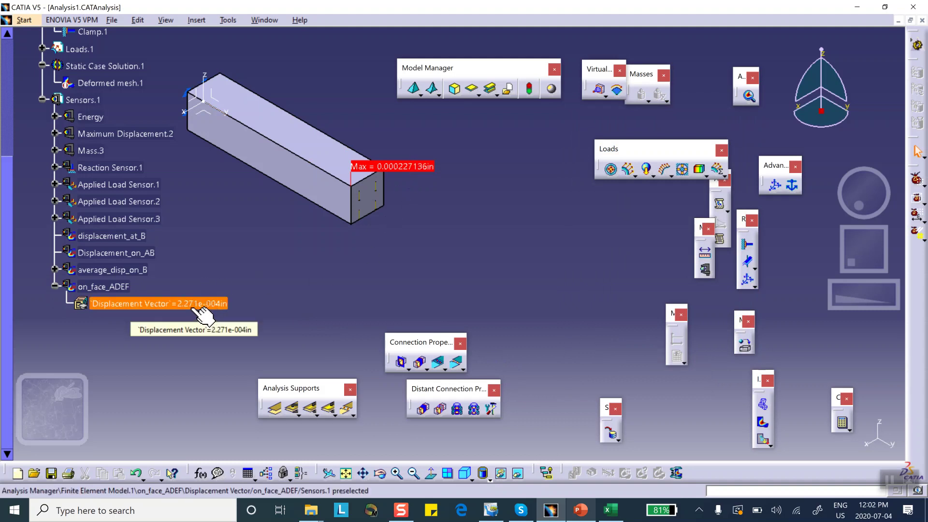
{"action": "right_click", "coordinate": [104, 286]}
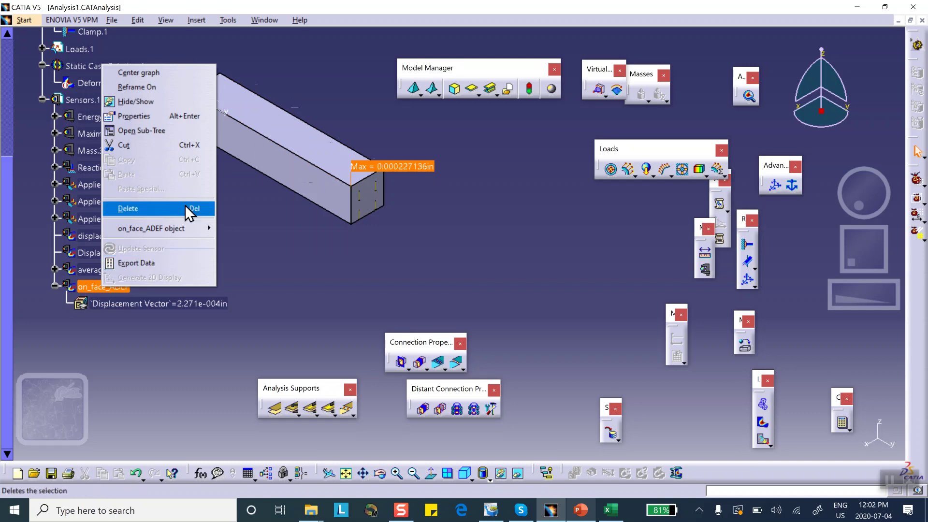
{"action": "left_click", "coordinate": [189, 263]}
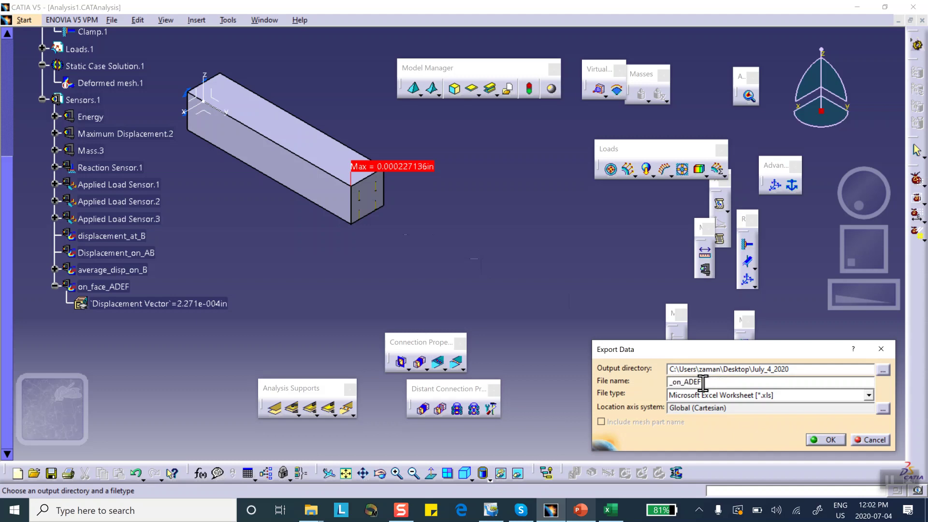
{"action": "left_click", "coordinate": [825, 440]}
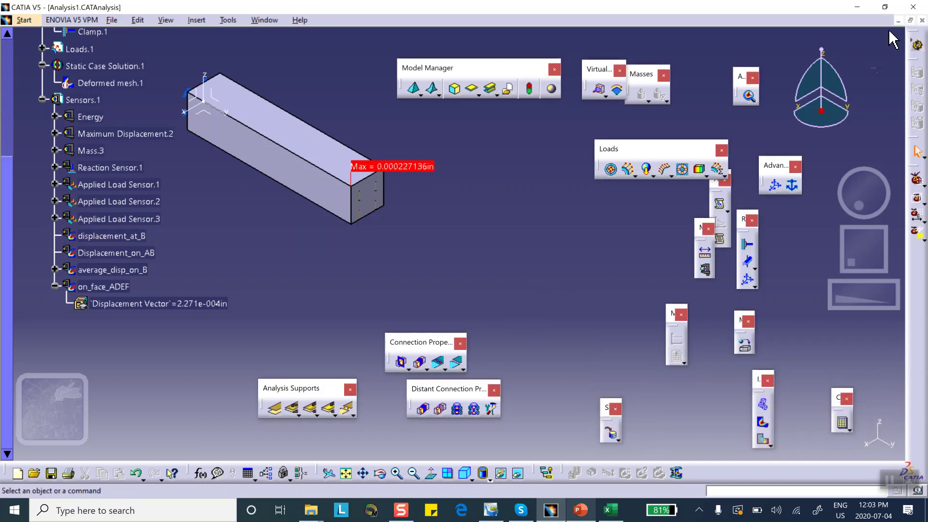
- Minimize CATIA and open the on_ADEF worksheet from the July_4_2020 folder in Excel to review its nodal displacements
{"action": "left_click", "coordinate": [861, 7]}
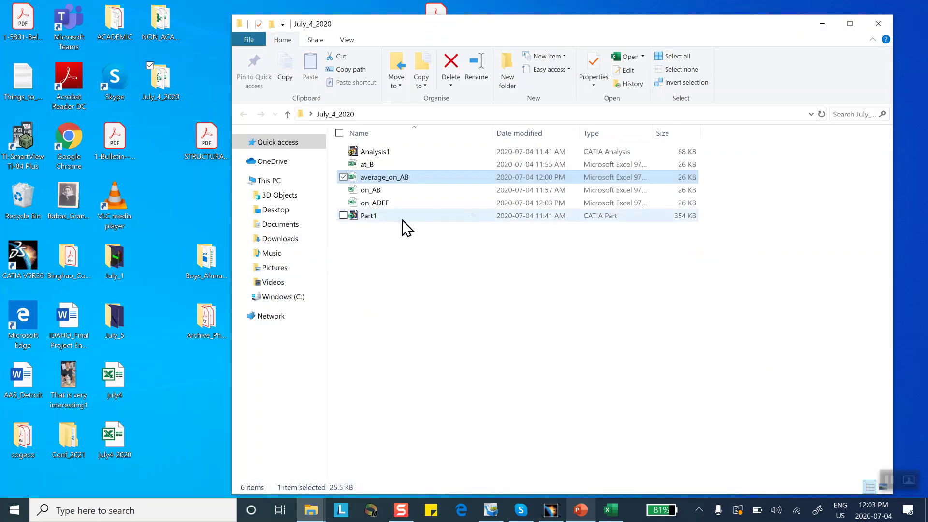
{"action": "left_click", "coordinate": [386, 203]}
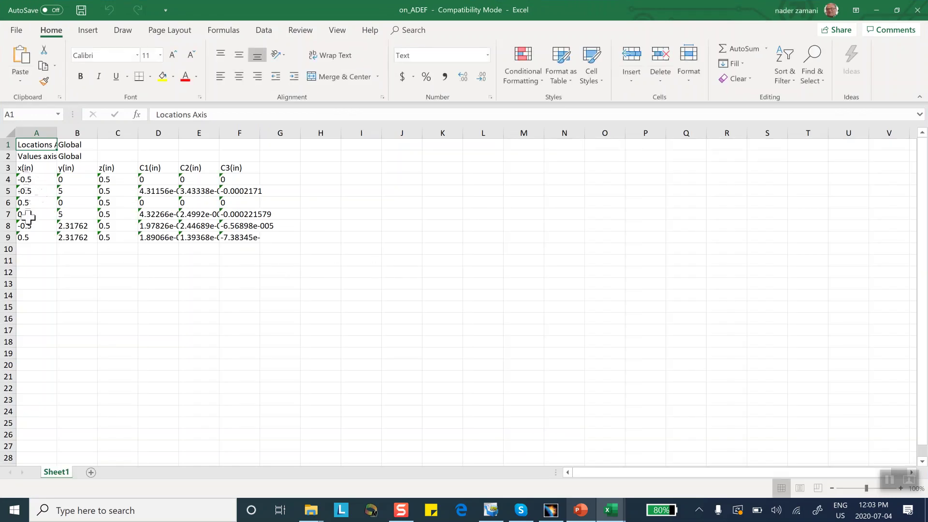
- Switch to PowerPoint and review the Create Local Sensor slide for face ADEF and the Internal Load Sensor slide
{"action": "left_click", "coordinate": [581, 510]}
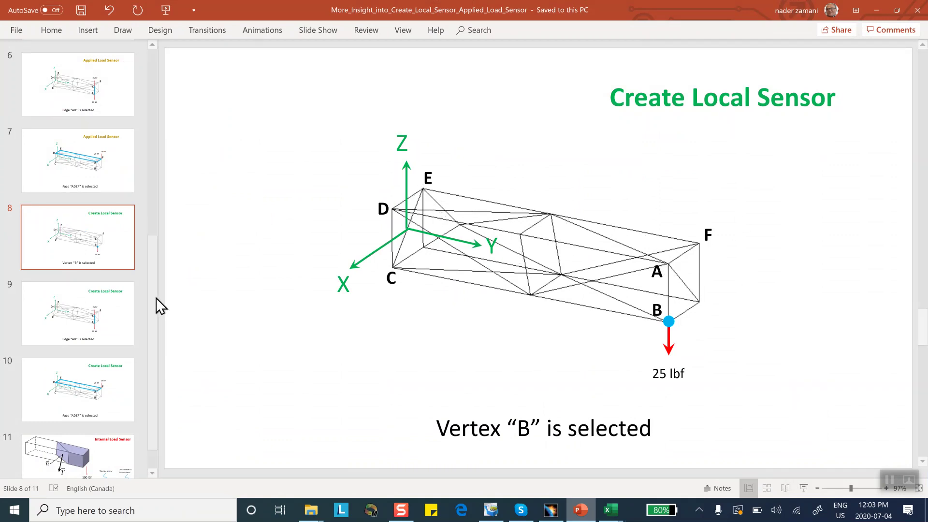
{"action": "left_click", "coordinate": [121, 394]}
{"action": "scroll", "coordinate": [121, 394], "scroll_direction": "down", "scroll_amount": 1}
{"action": "left_click", "coordinate": [119, 411]}
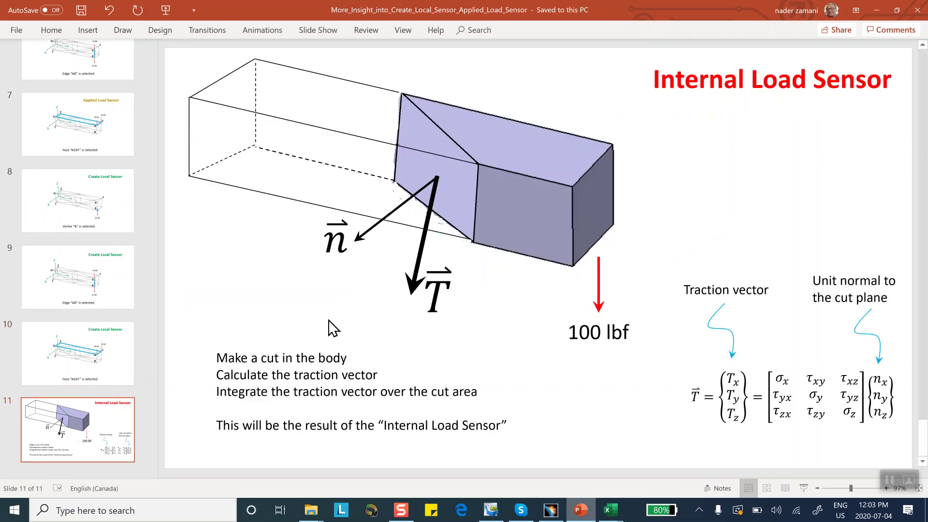